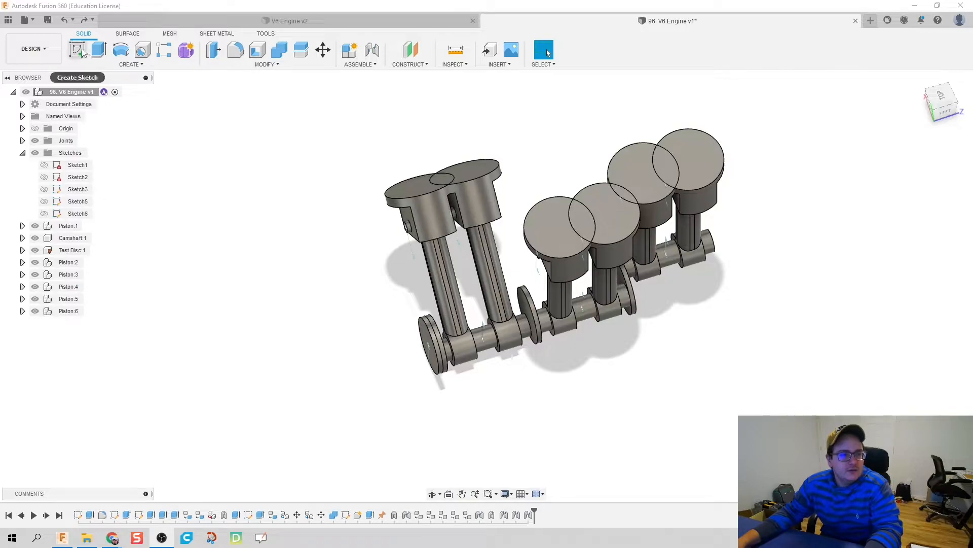
- Delete the Test Disc component from the V6 engine assembly
right_click(72, 251)
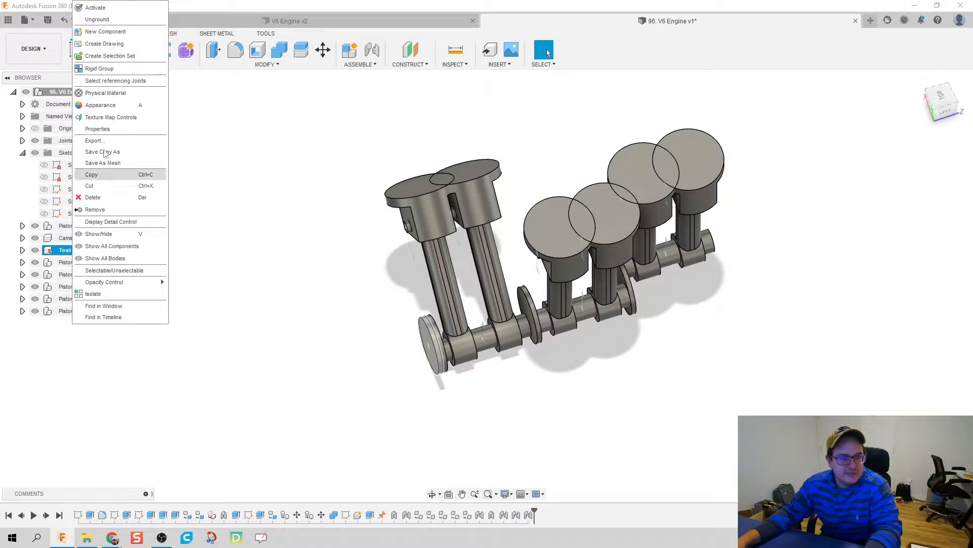
click(119, 202)
click(460, 286)
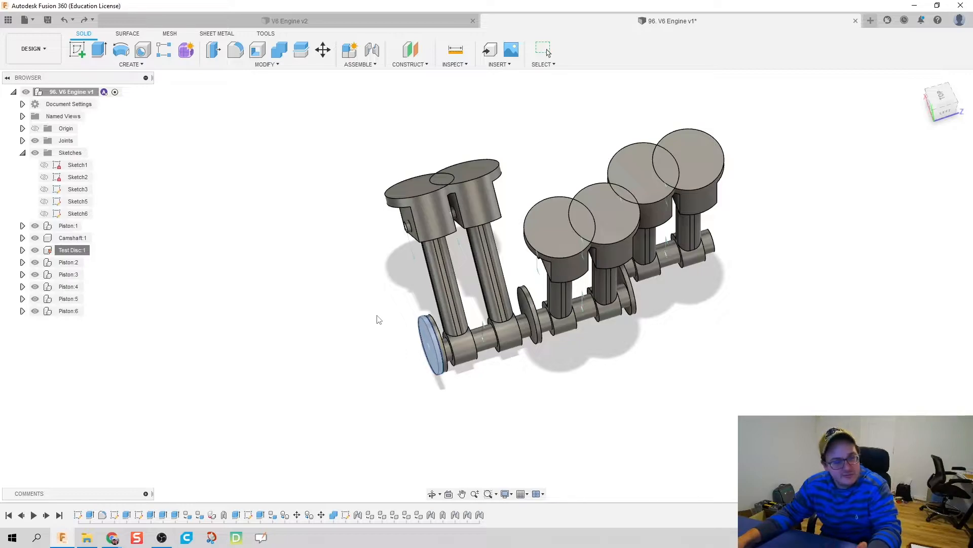
- Create a sketch on the outer face of the end disc of the crankshaft, below the tilted pistons
scroll(400, 320, up, 3)
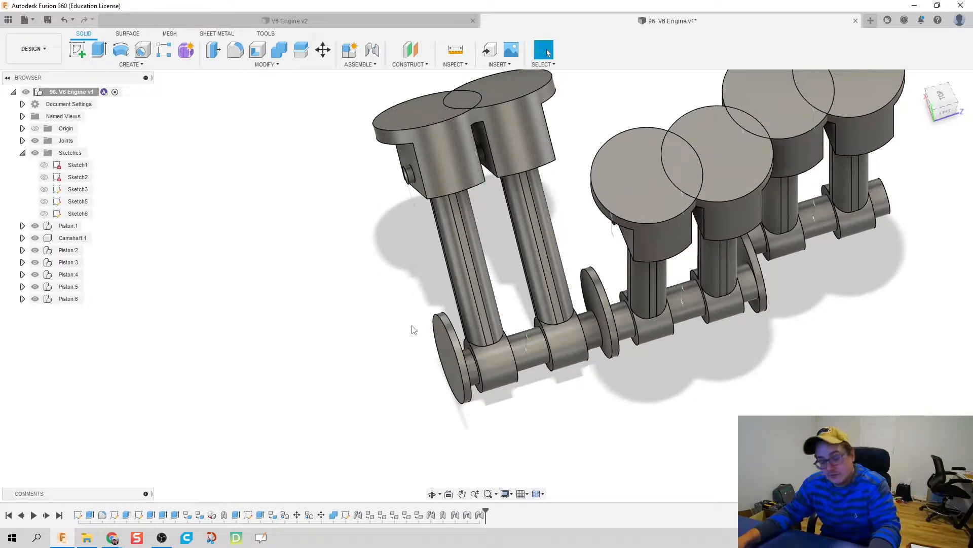
shift+middle_drag(421, 317, 426, 304)
click(78, 51)
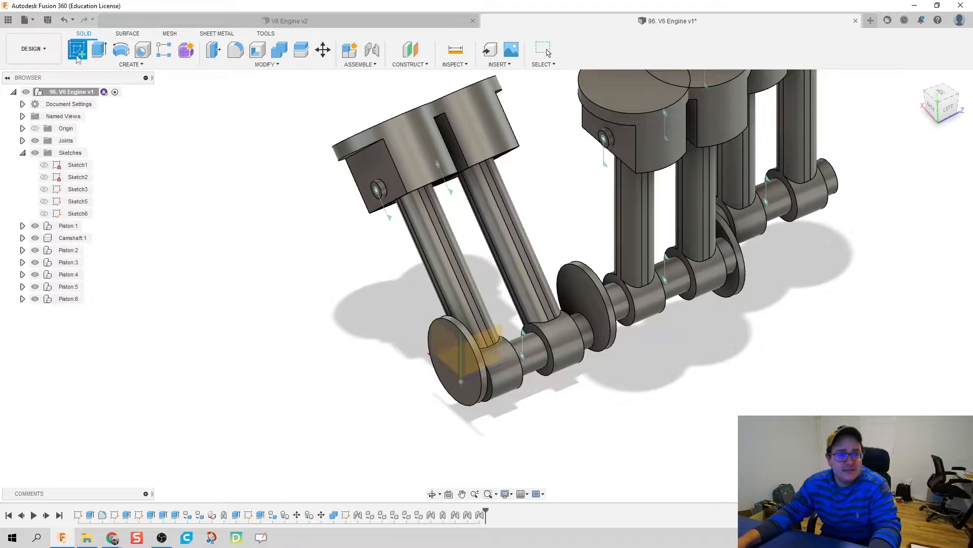
click(457, 370)
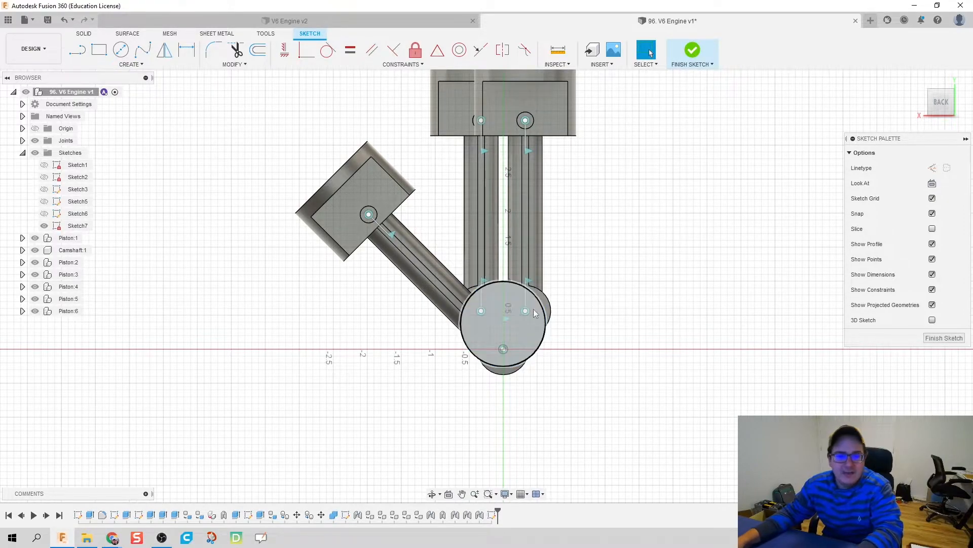
- Project the outer top edge of the tilted piston into the sketch, without a projection link
key(l)
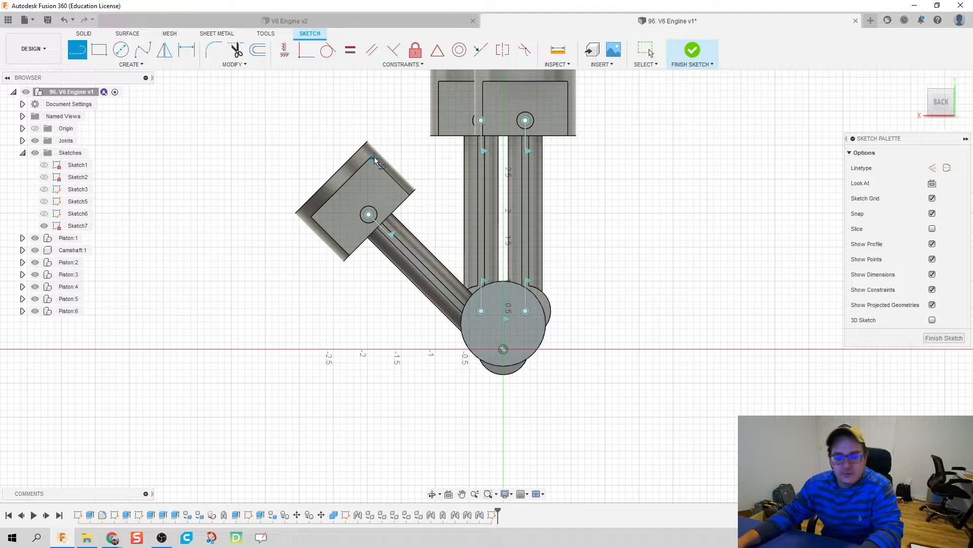
key(p)
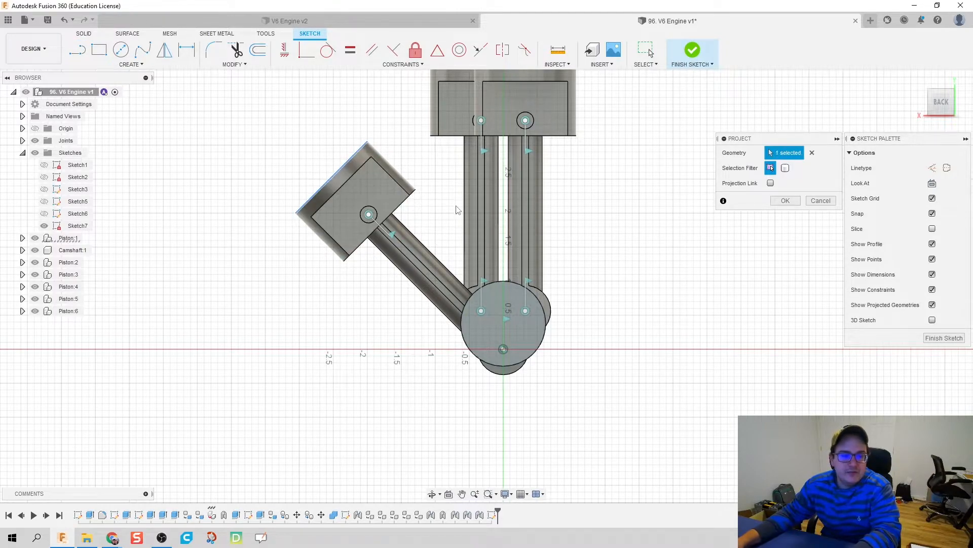
key(Return)
key(l)
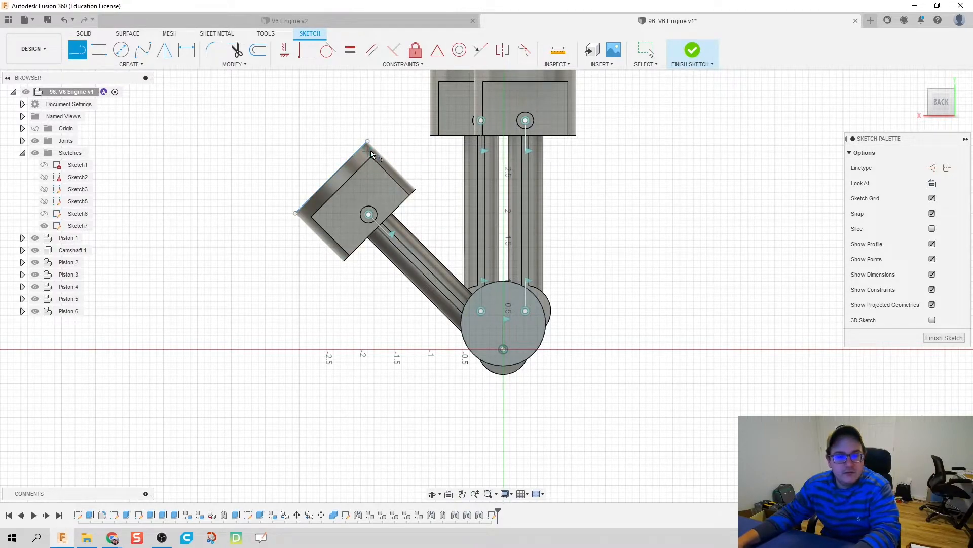
key(p)
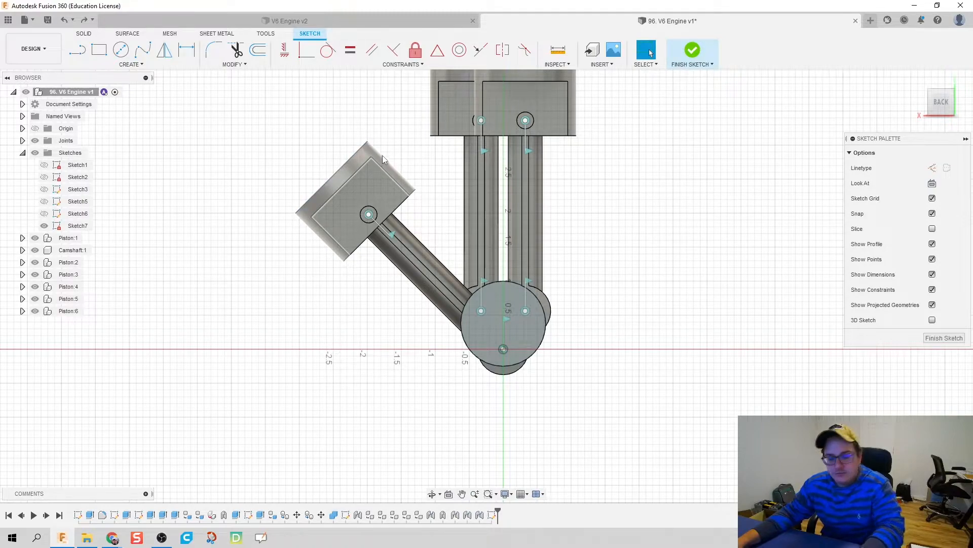
click(350, 161)
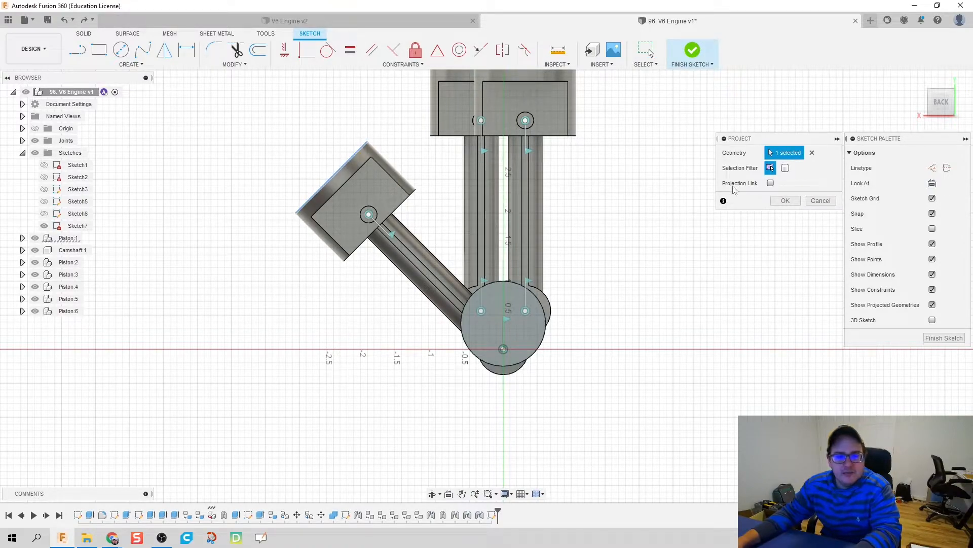
click(783, 201)
- Extend the projected piston edge at both ends with collinear lines 0.25 in long
key(l)
click(367, 141)
text(0.25)
key(Return)
key(Escape)
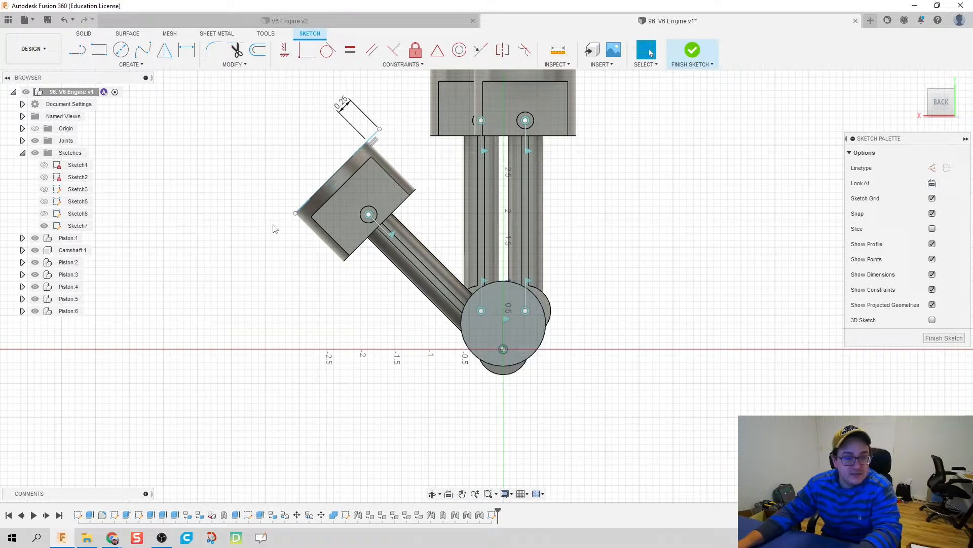
key(l)
click(295, 214)
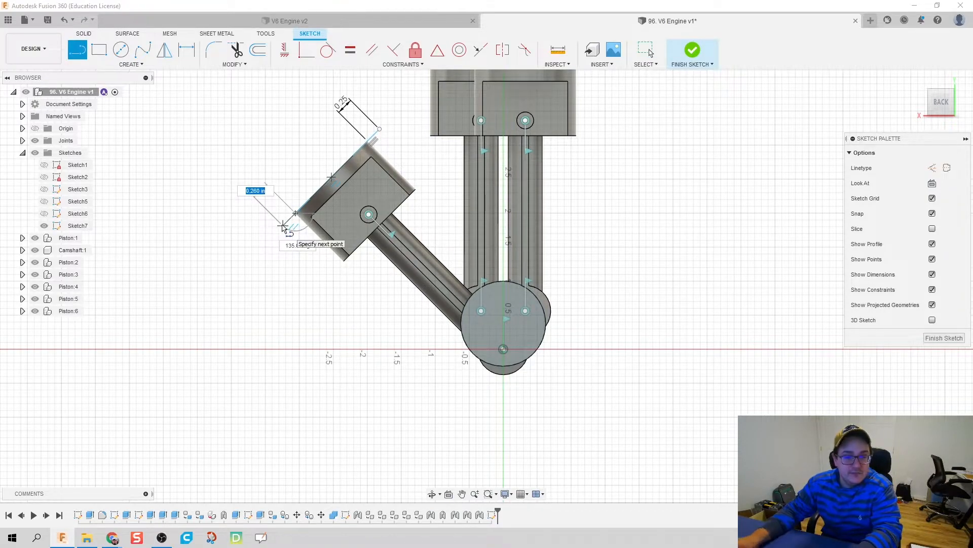
text(0.25)
key(Return)
key(Escape)
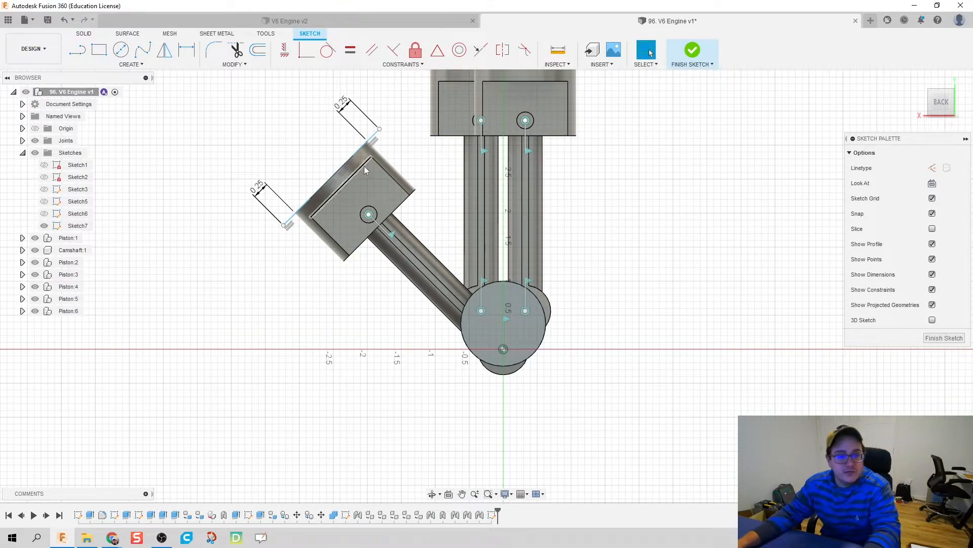
- Draw a 1.5 in line perpendicular to the upper extension from its end, followed by a horizontal line to the vertical axis
click(380, 130)
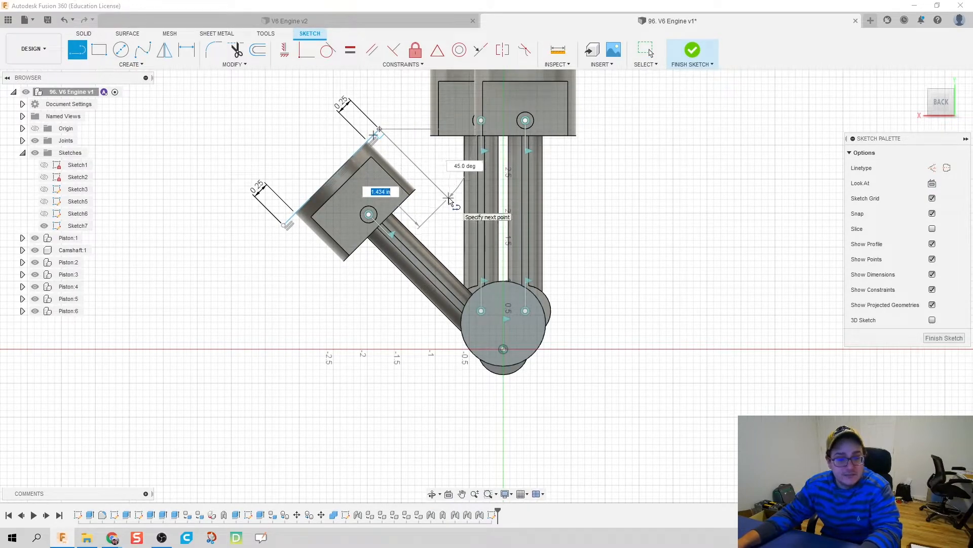
text(1.5)
key(Return)
key(Escape)
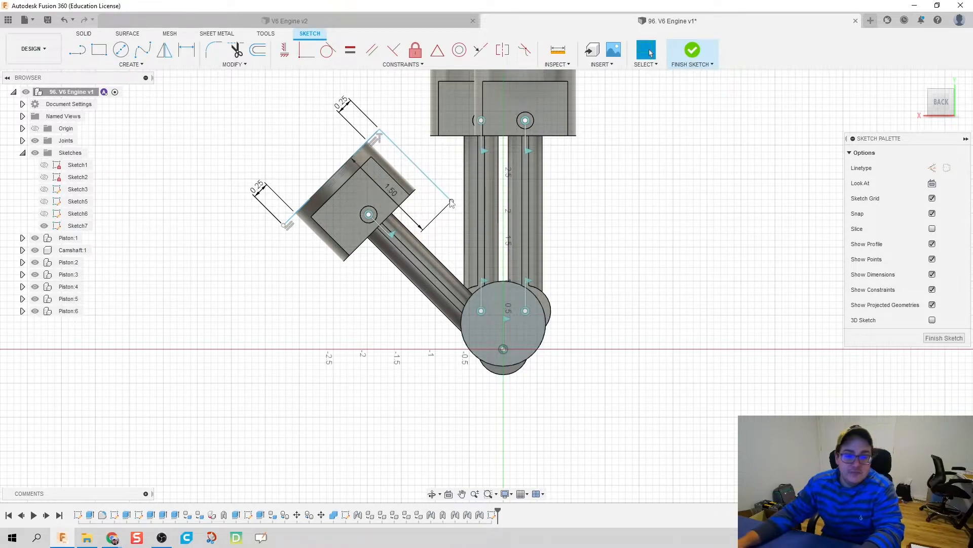
key(l)
click(452, 201)
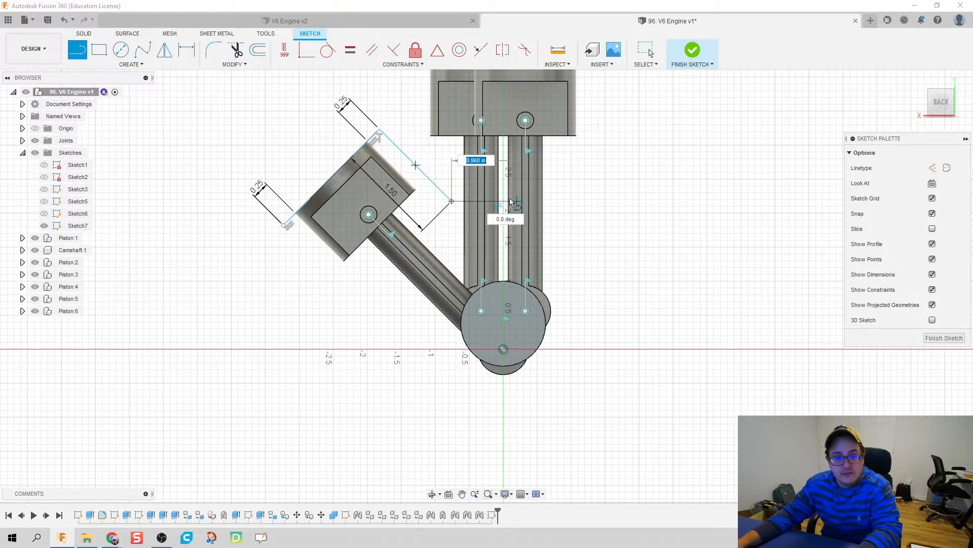
click(503, 202)
key(Escape)
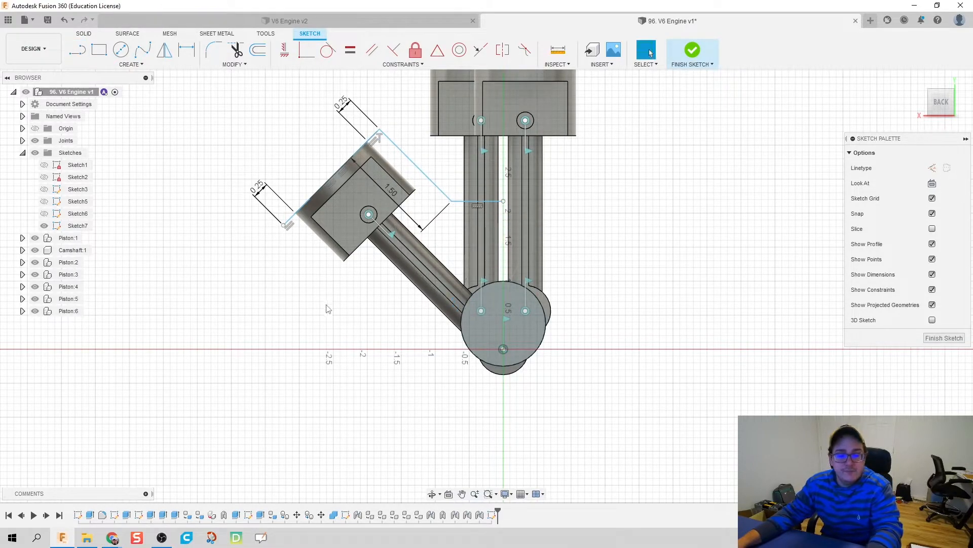
- Draw the lower outline from the other extension's end to the vertical axis below the disc, with its slanted line parallel to the 1.5 in line
key(l)
click(284, 226)
click(415, 383)
click(503, 383)
click(372, 50)
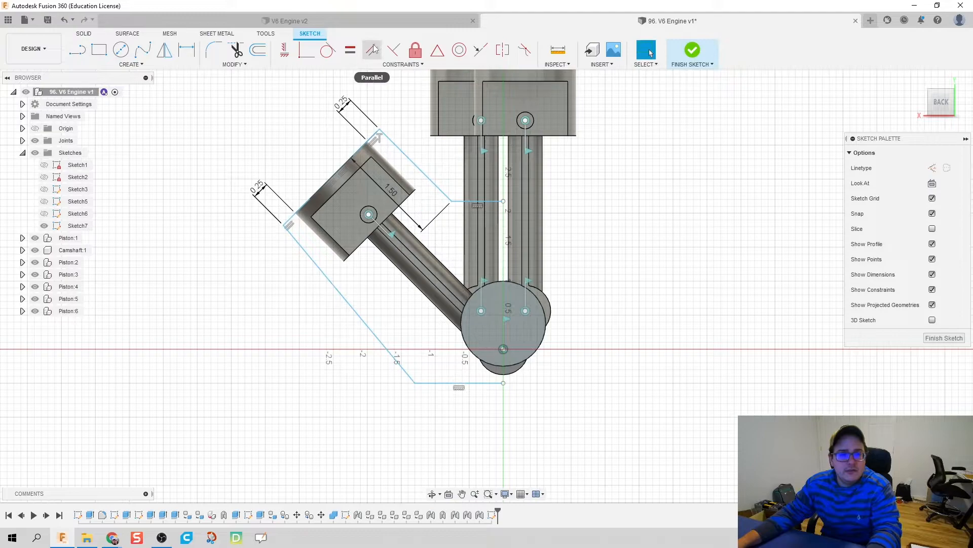
click(431, 189)
click(344, 299)
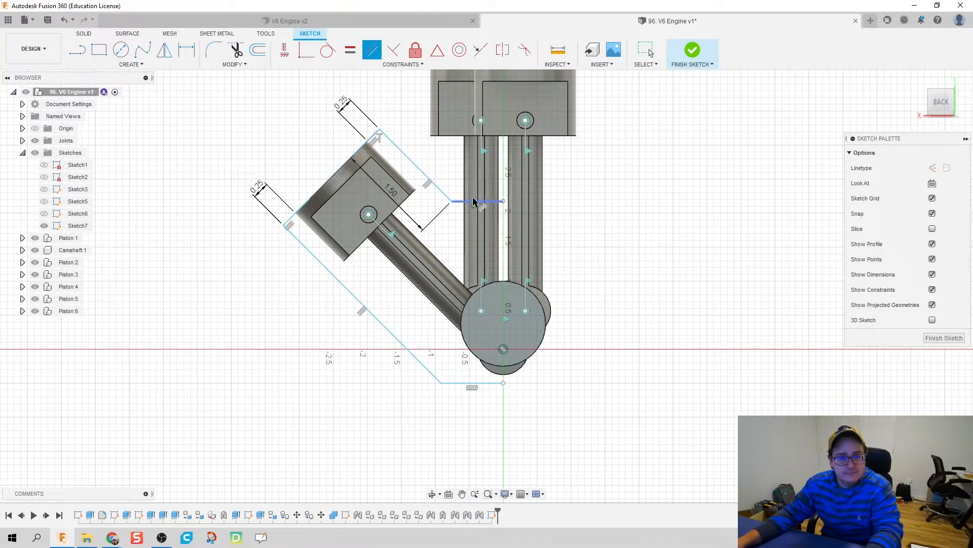
- Draw a vertical line along the vertical axis through the whole outline and convert it to a construction line
key(l)
click(503, 166)
click(504, 406)
key(Escape)
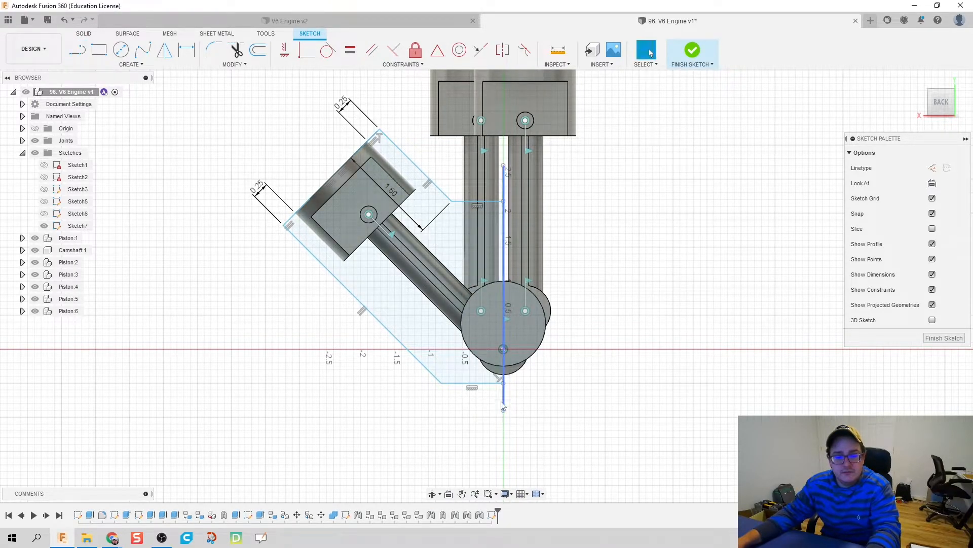
right_click(504, 407)
click(495, 282)
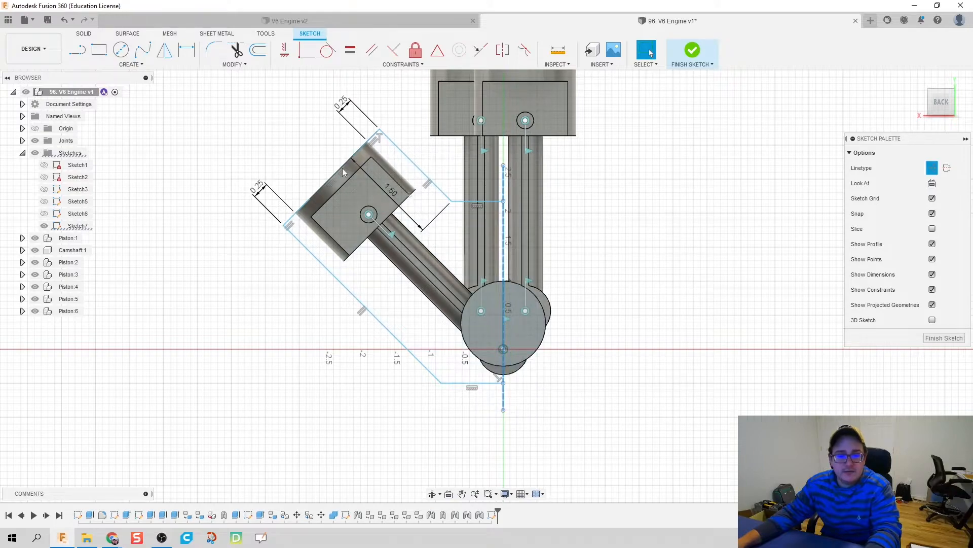
- Mirror the seven outline lines about the vertical construction line to close the V-shaped block profile, and finish the sketch
click(164, 50)
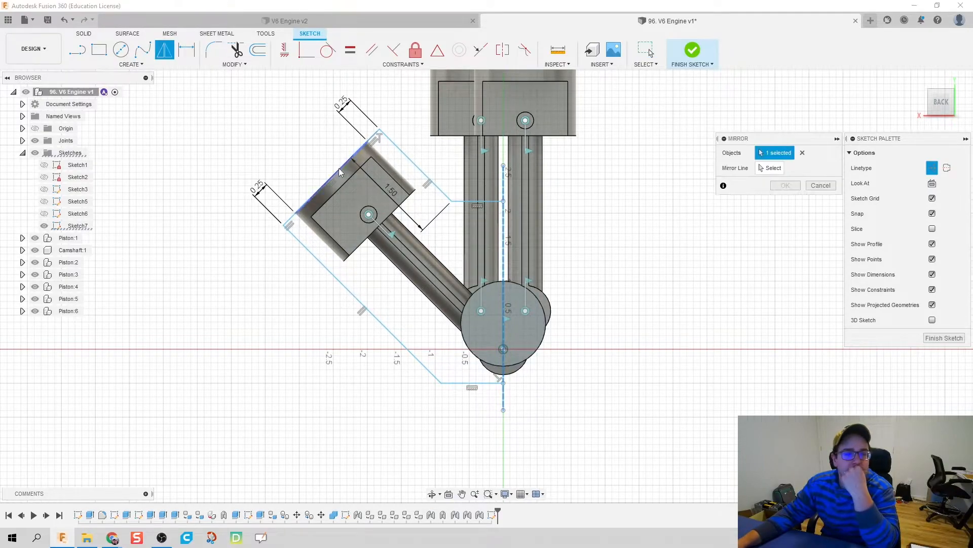
mouse_move(256, 106)
mouse_down()
mouse_move(496, 387)
mouse_move(496, 432)
mouse_up()
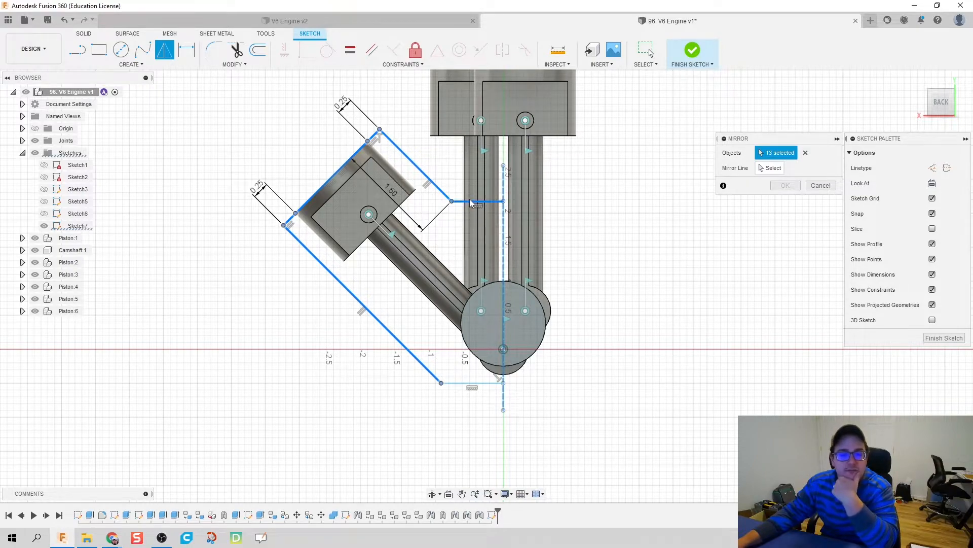
click(766, 167)
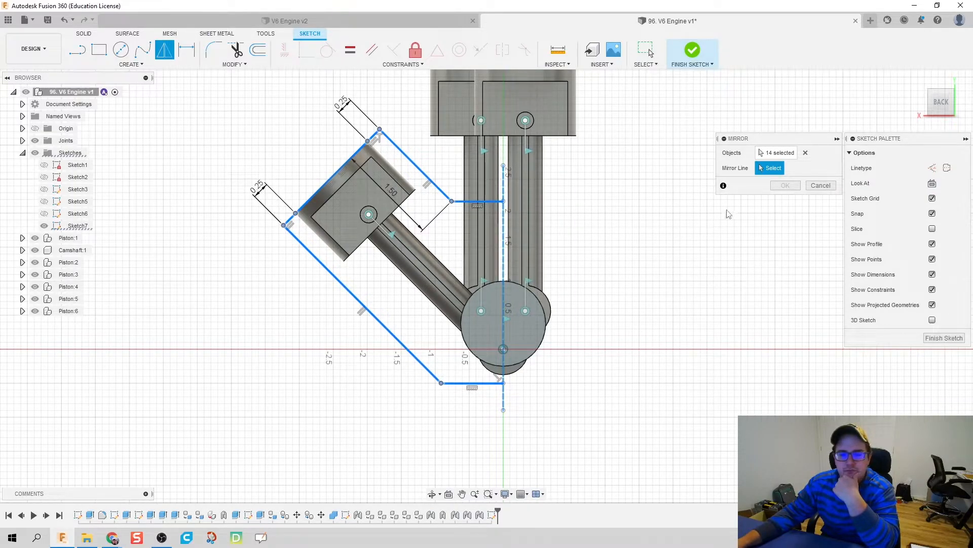
click(805, 153)
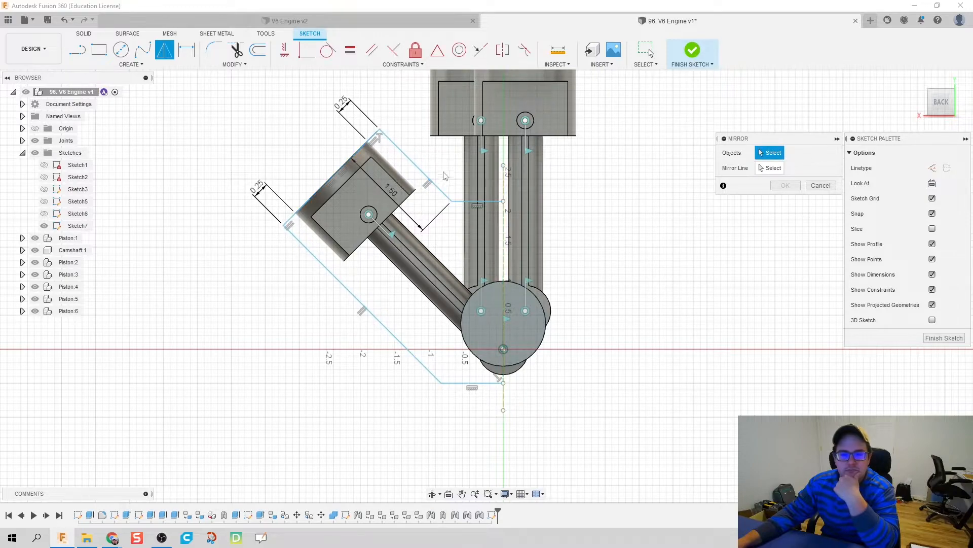
click(377, 141)
click(355, 160)
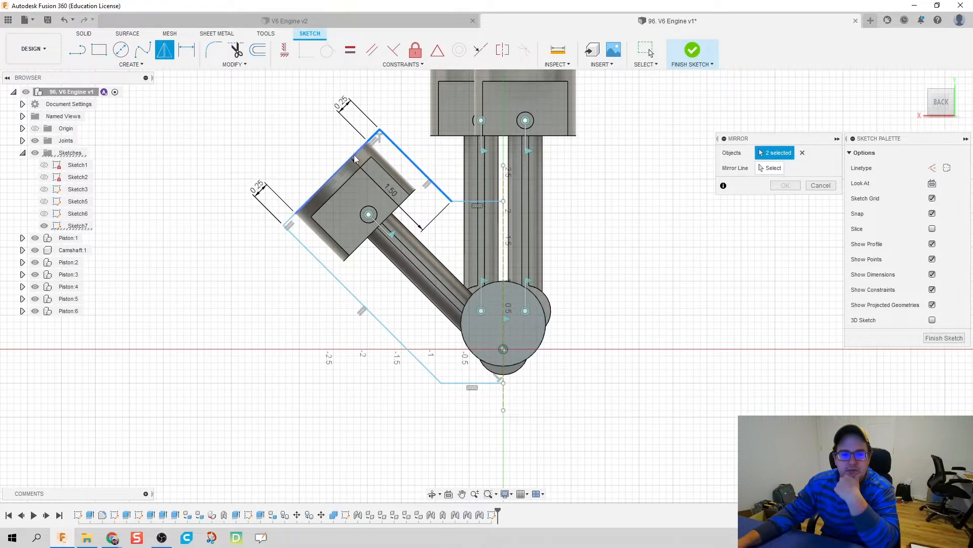
click(303, 244)
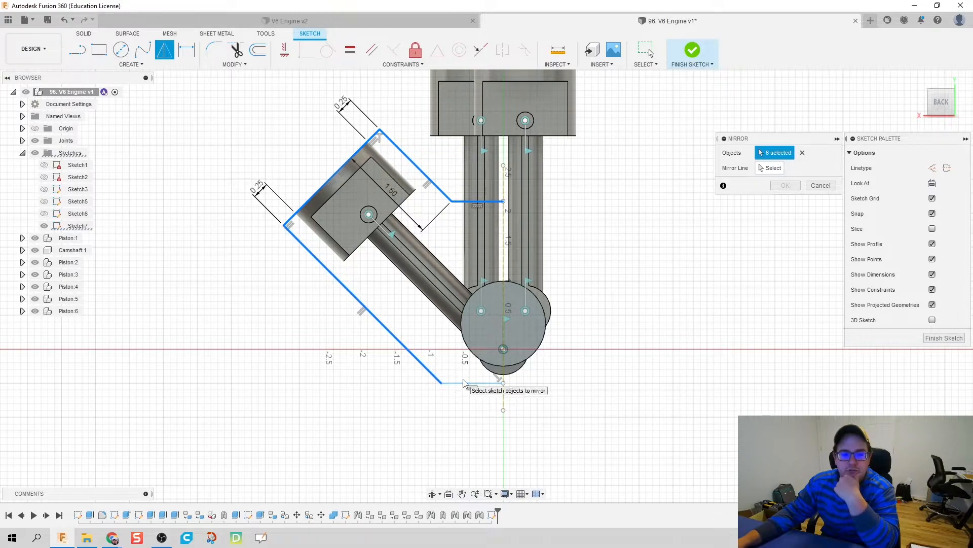
click(768, 167)
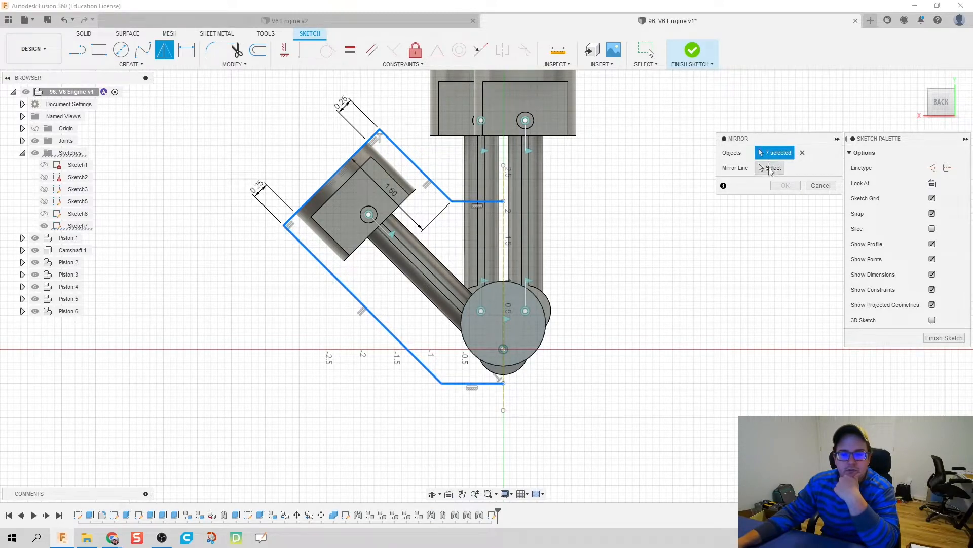
click(506, 245)
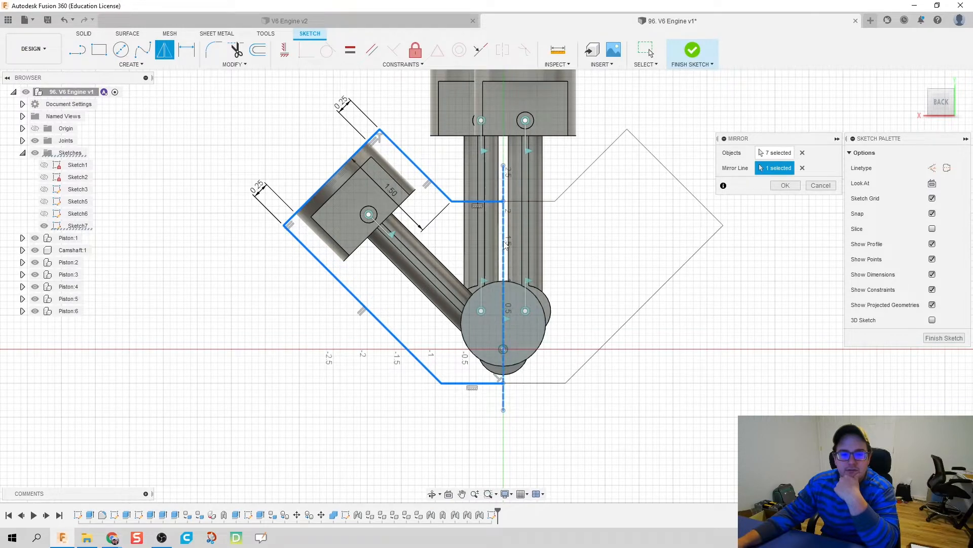
click(785, 186)
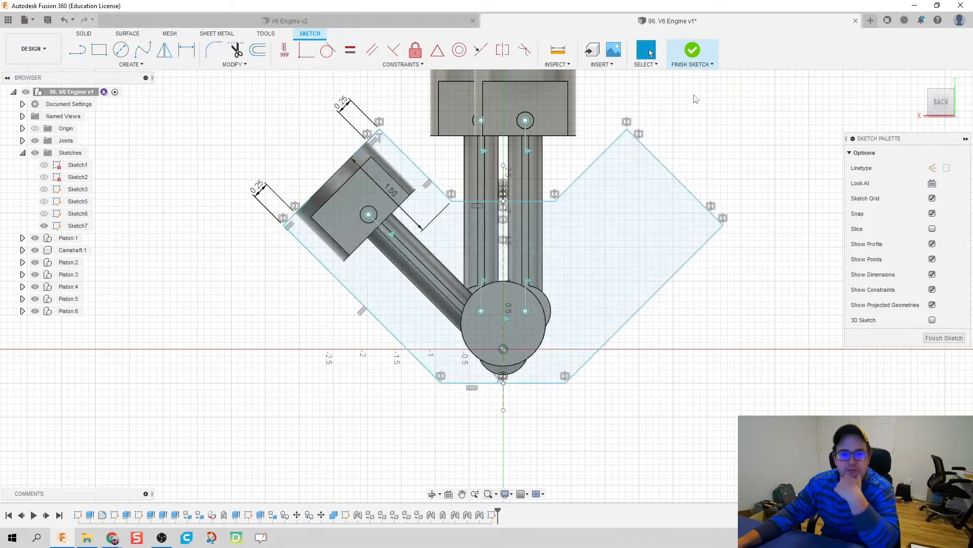
click(692, 49)
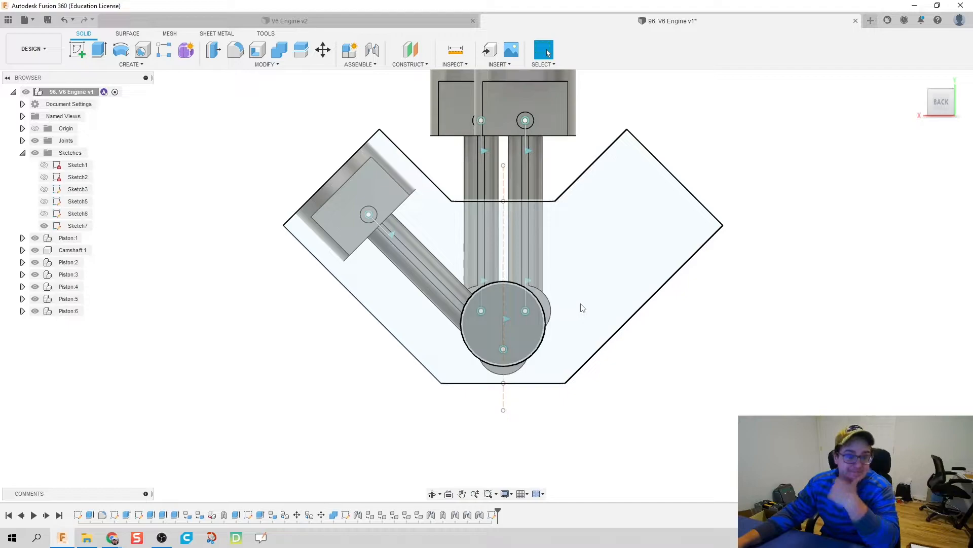
- Start extruding the V-shaped block profile to two sides, 0.50 in each way, as a new component
shift+middle_drag(562, 315, 627, 333)
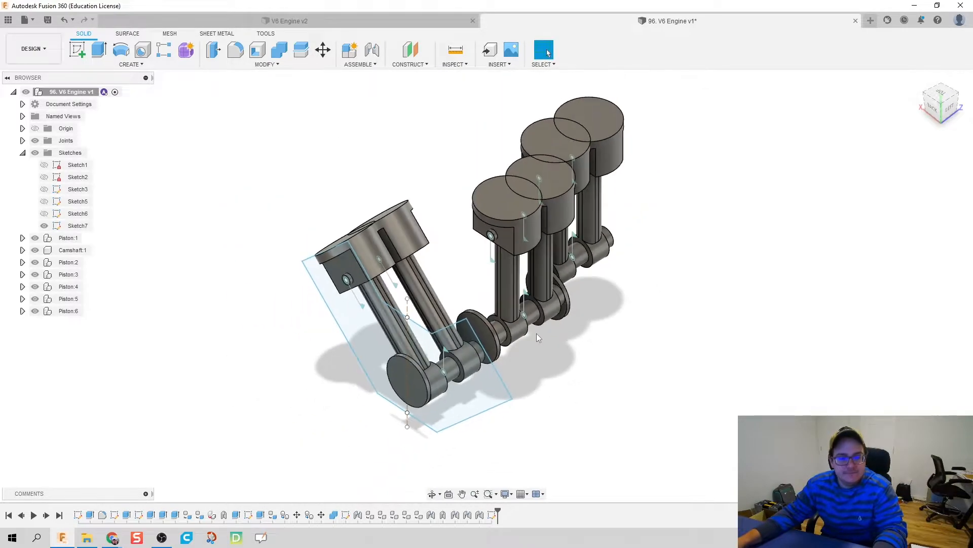
scroll(569, 375, down, 3)
middle_drag(557, 361, 556, 311)
key(e)
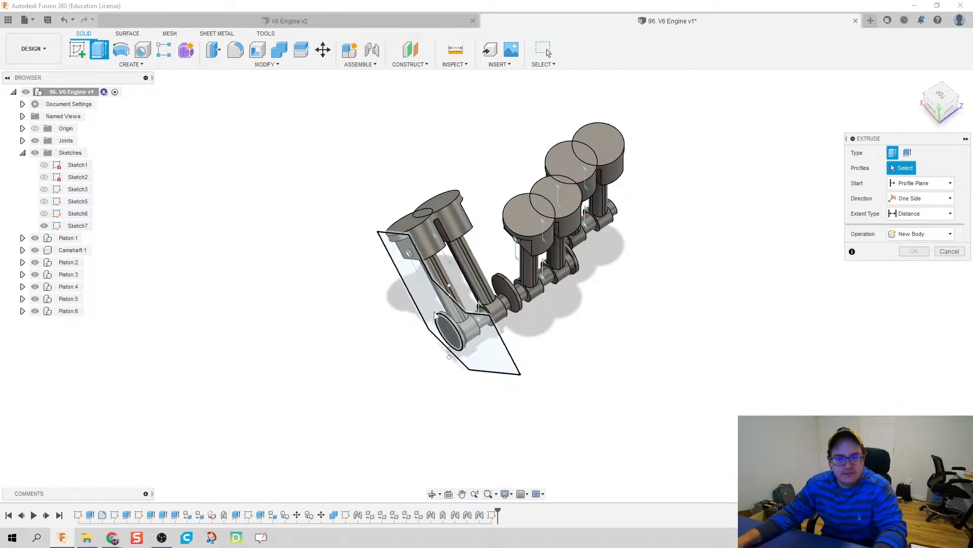
click(445, 320)
click(932, 198)
click(933, 236)
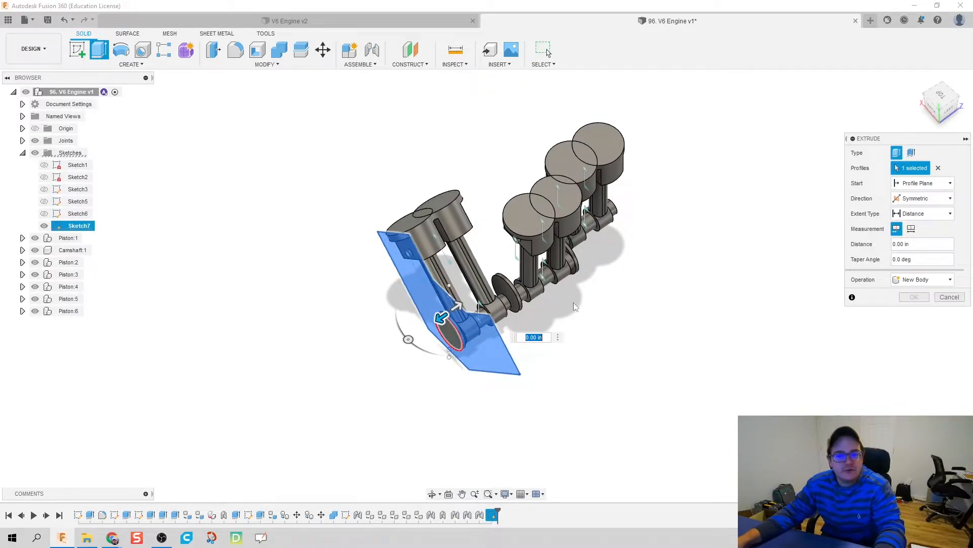
middle_drag(627, 306, 649, 298)
drag(462, 304, 451, 317)
click(923, 198)
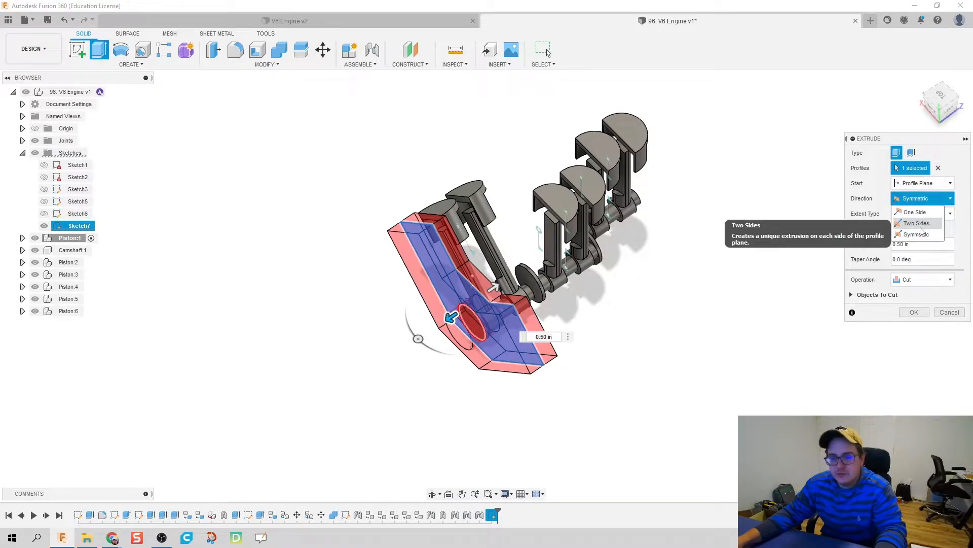
click(918, 223)
click(923, 341)
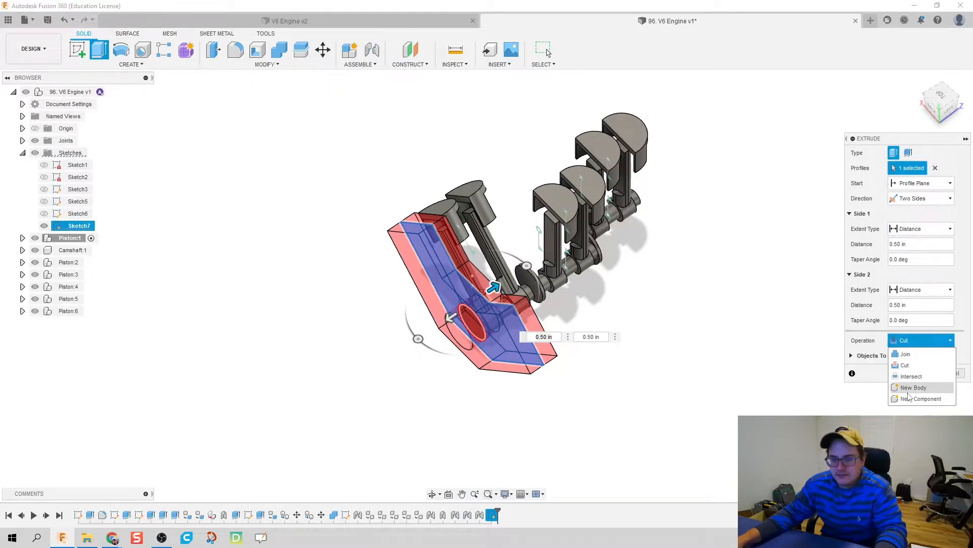
click(918, 397)
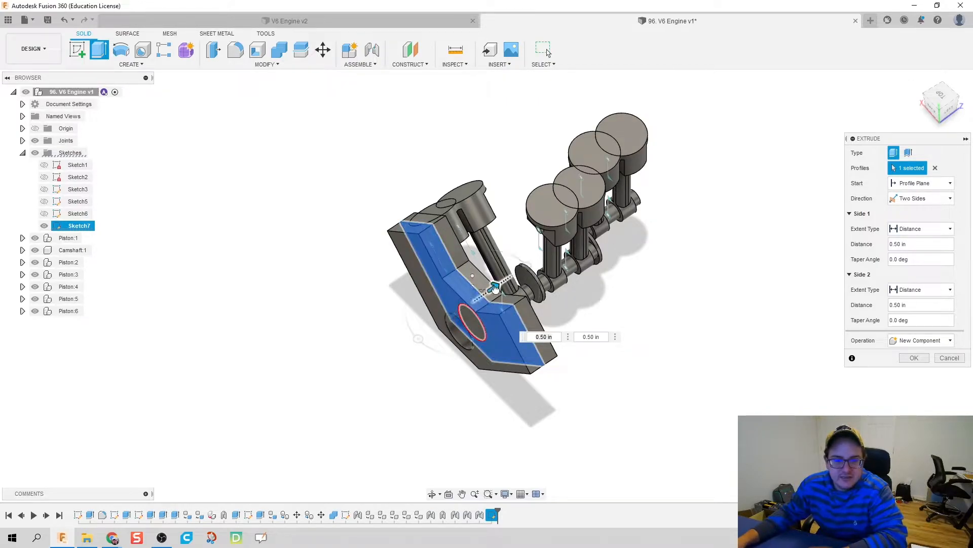
- Set the extrusion's Side 2 distance to 6.75 in so the block spans all the pistons, and complete it
drag(487, 285, 658, 219)
shift+middle_drag(691, 370, 810, 360)
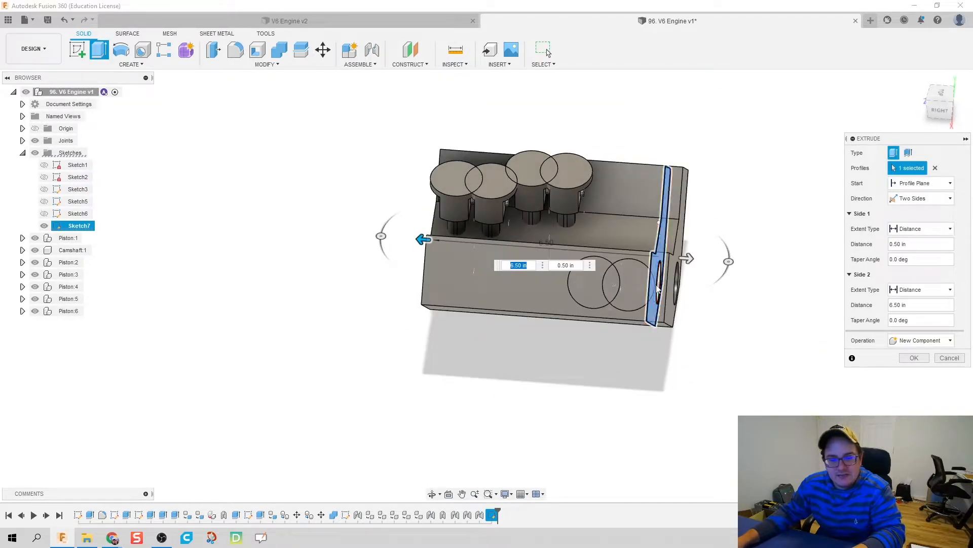
shift+middle_drag(745, 310, 766, 308)
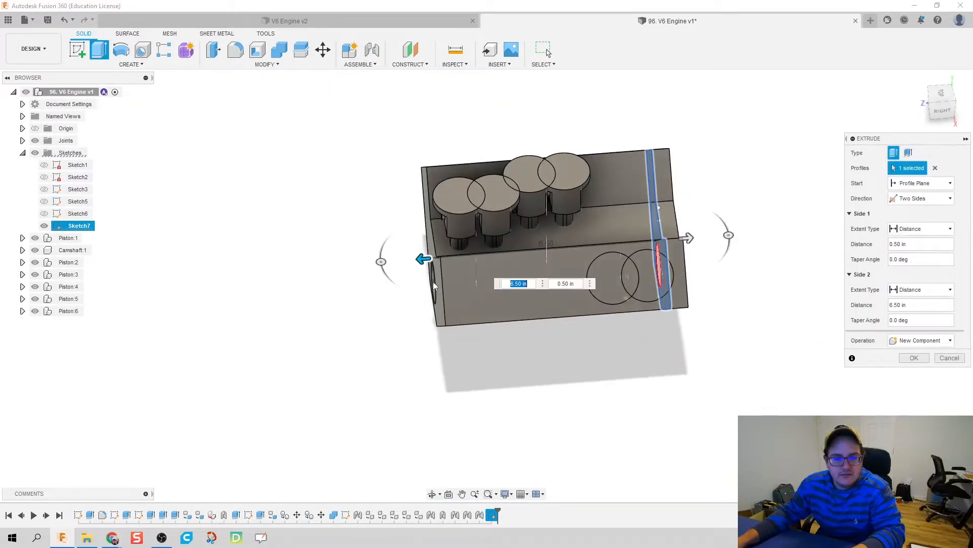
drag(424, 258, 405, 260)
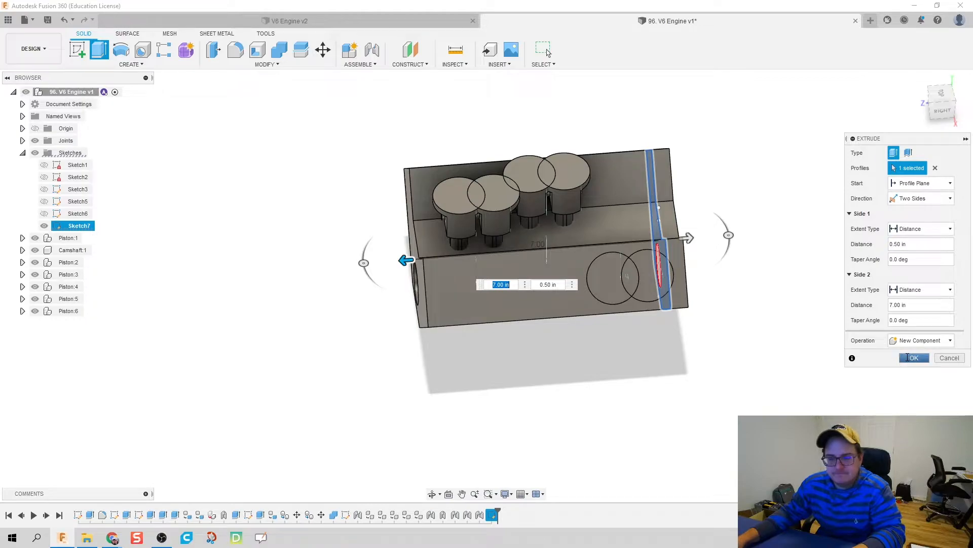
mouse_move(406, 259)
mouse_down()
mouse_move(424, 258)
mouse_move(407, 259)
mouse_up()
text(6.75)
key(Return)
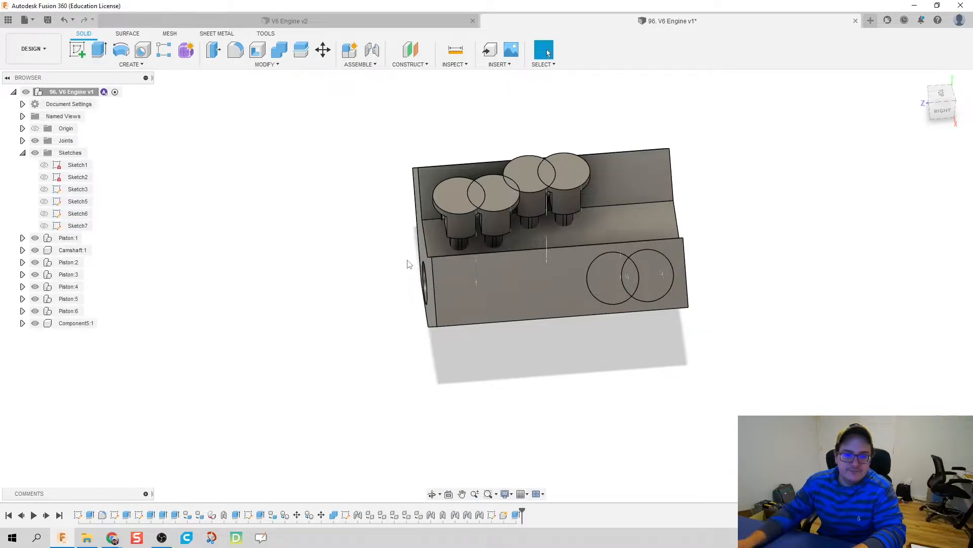
shift+middle_drag(573, 359, 484, 370)
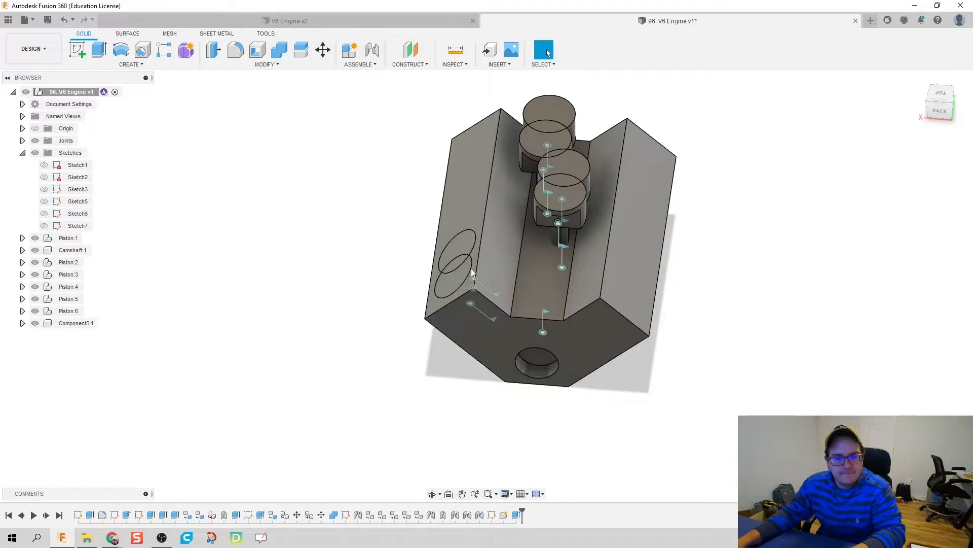
click(468, 242)
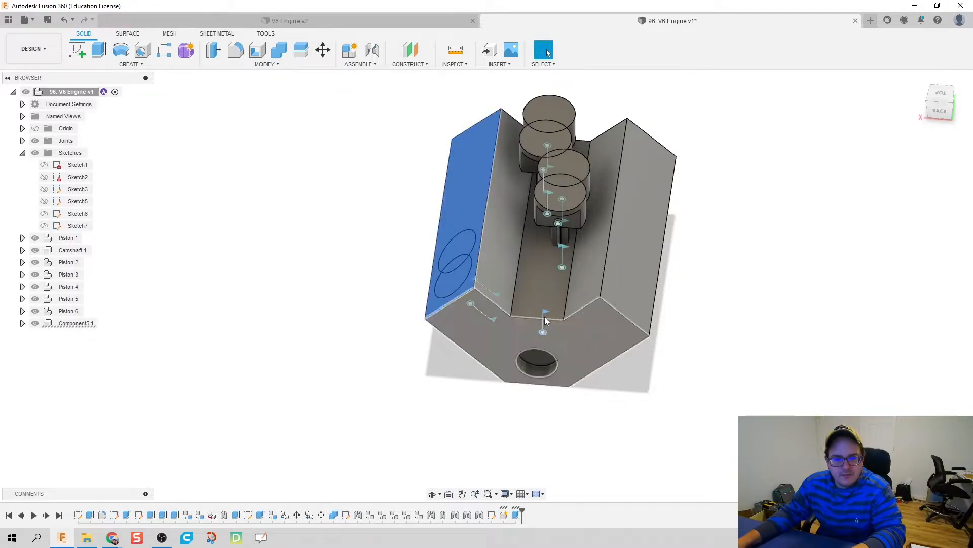
click(543, 333)
drag(466, 241, 469, 239)
key(ctrl+z)
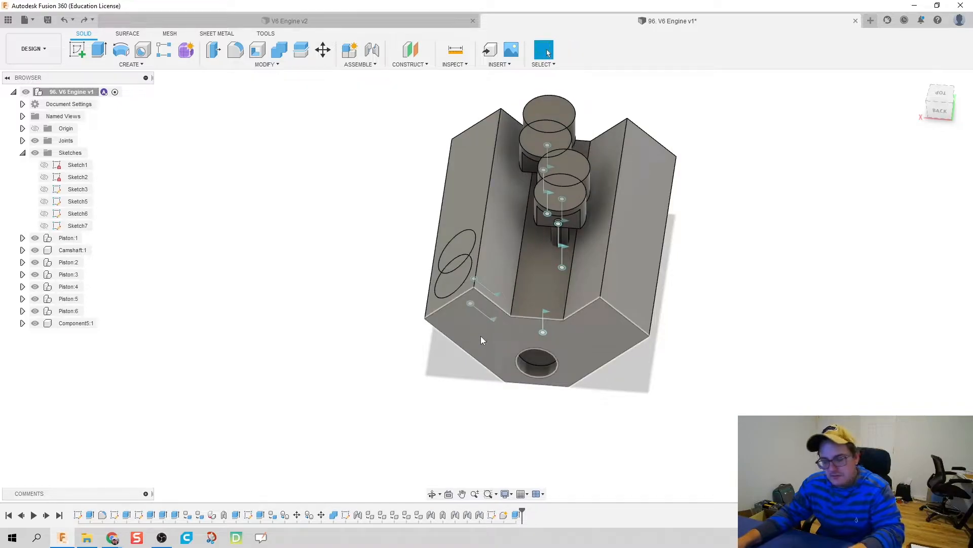
- Create a revolute as-built joint between the new block and the Camshaft component at the end disc's centre
key(shift+j)
shift+middle_drag(532, 451, 521, 275)
click(522, 275)
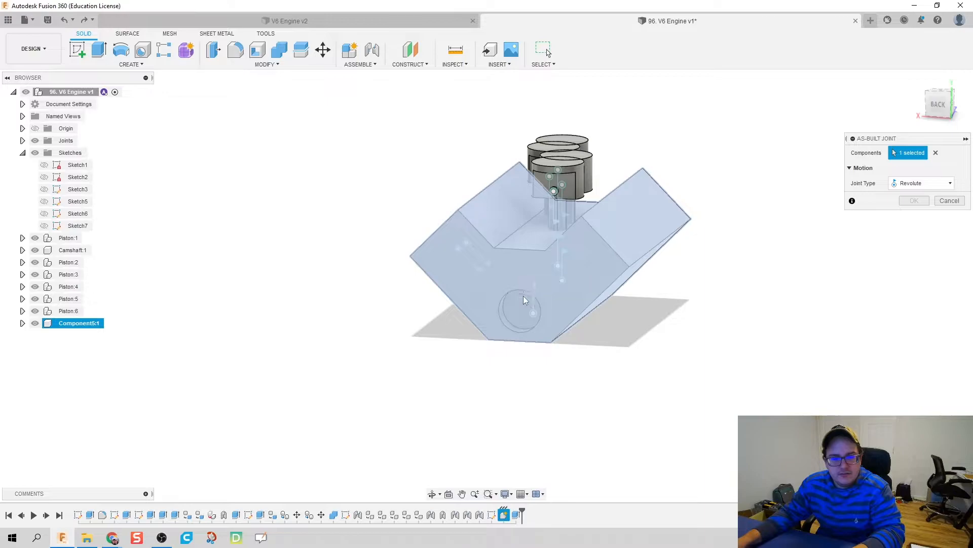
click(525, 309)
click(525, 312)
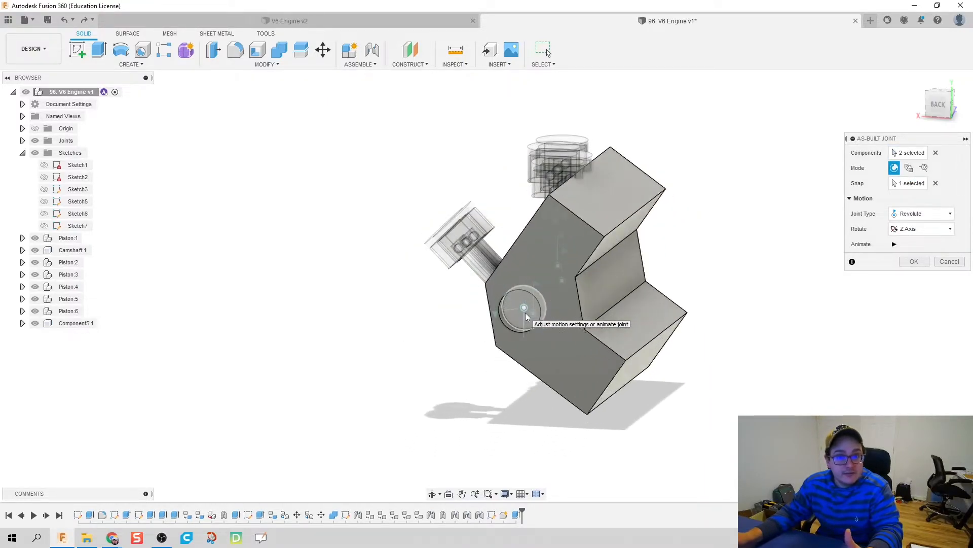
click(911, 261)
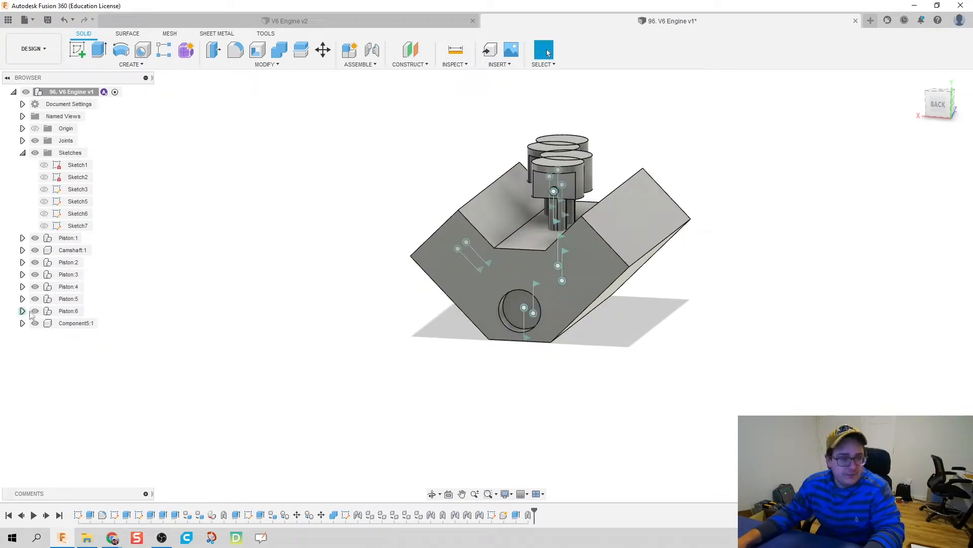
- Ground the new block component and rename it Engine Body
right_click(75, 324)
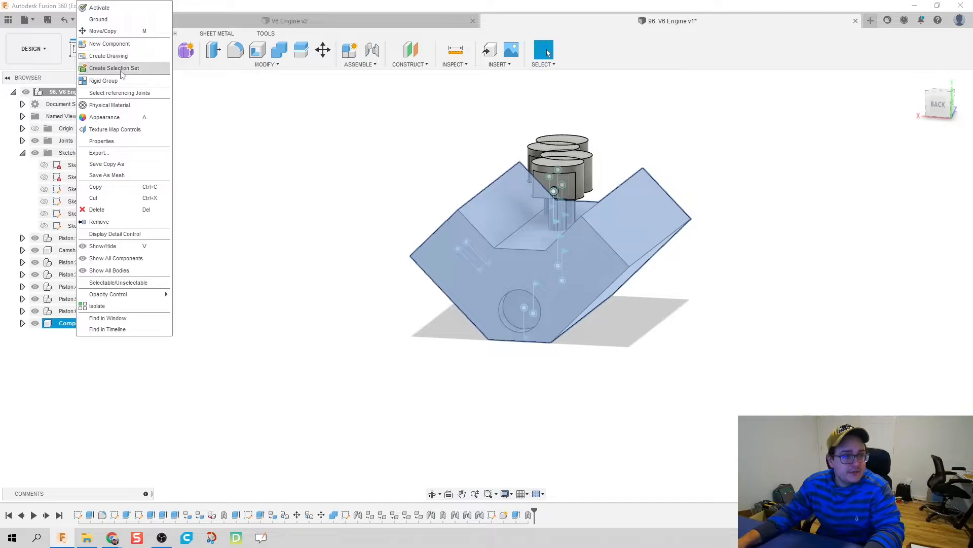
click(99, 19)
right_click(74, 325)
double_click(75, 324)
double_click(76, 323)
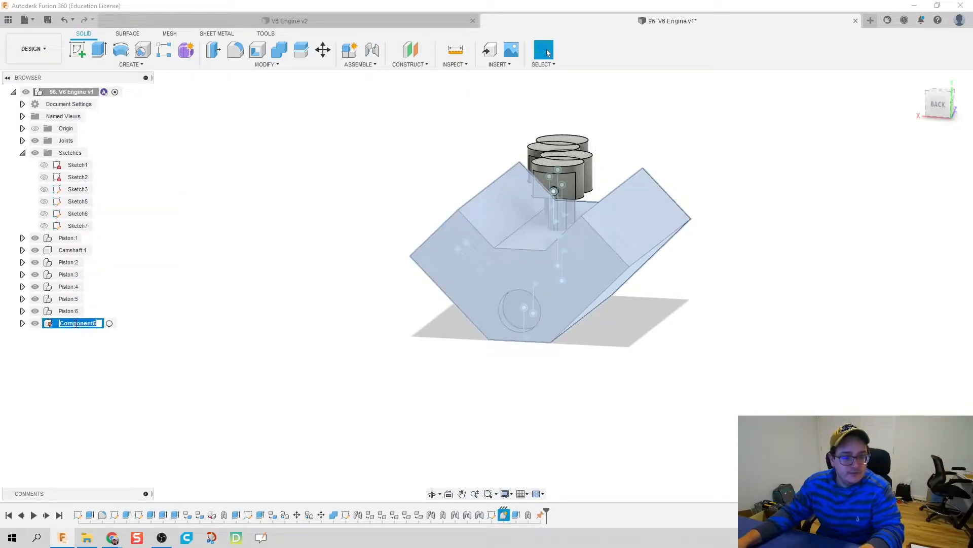
text(B)
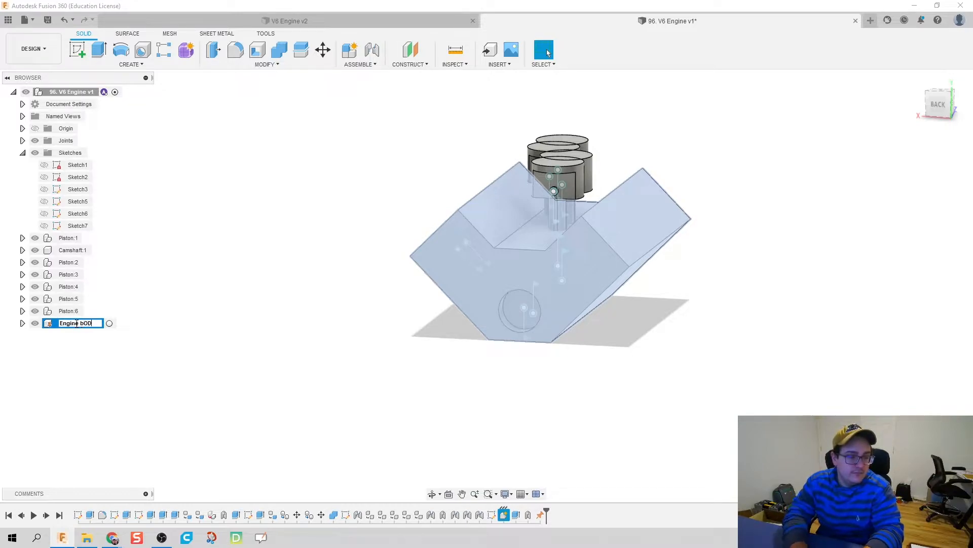
text(ngine Body:1)
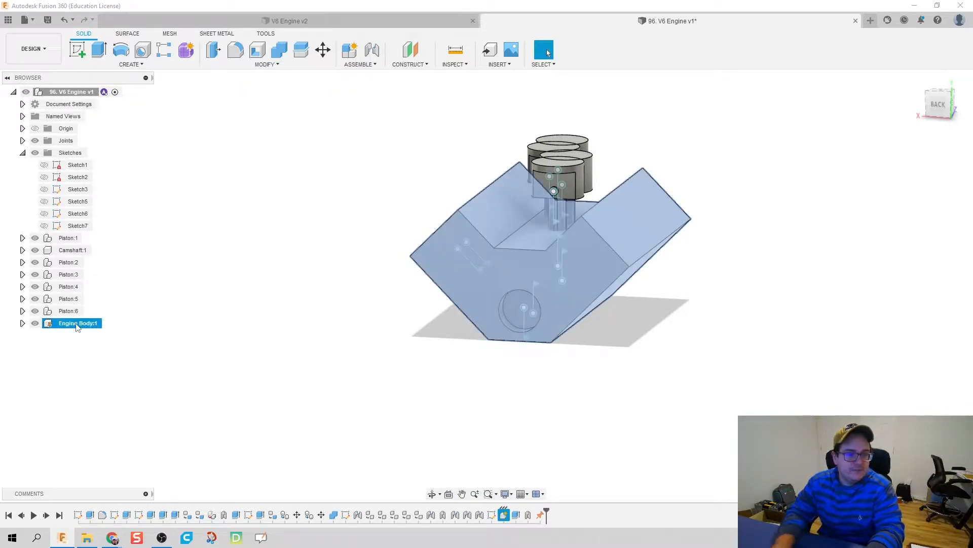
key(Return)
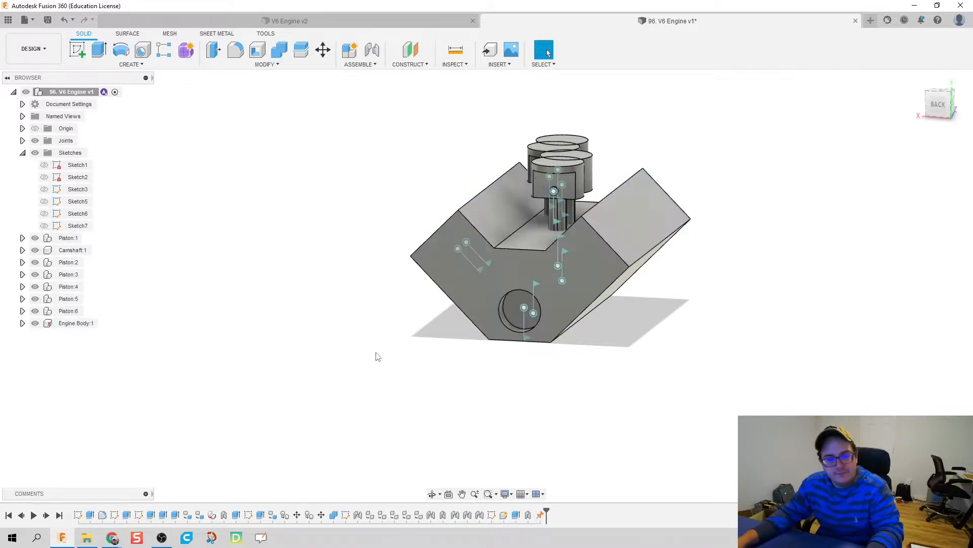
- Collapse the sketches list, expand the joints list and animate the Rev2 joint to check its motion
right_click(522, 309)
click(538, 416)
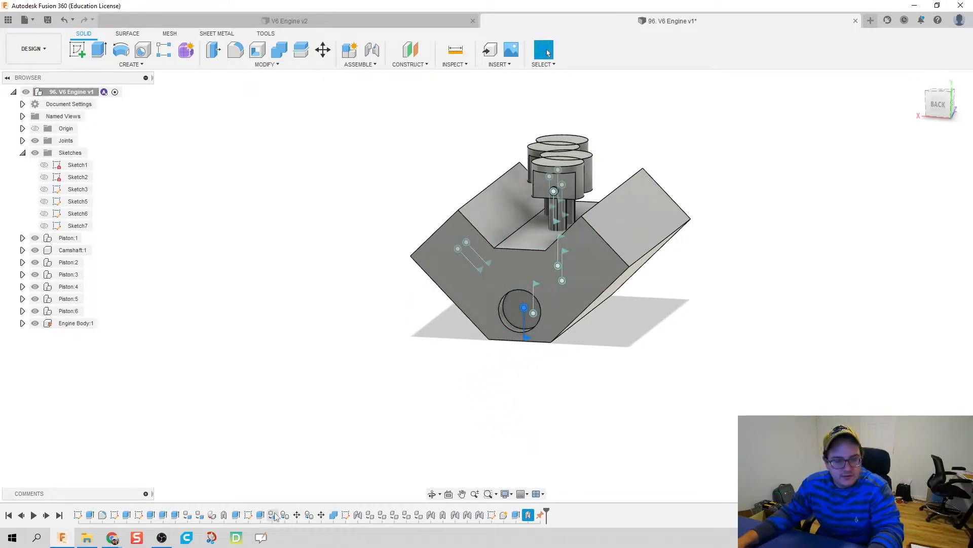
right_click(431, 516)
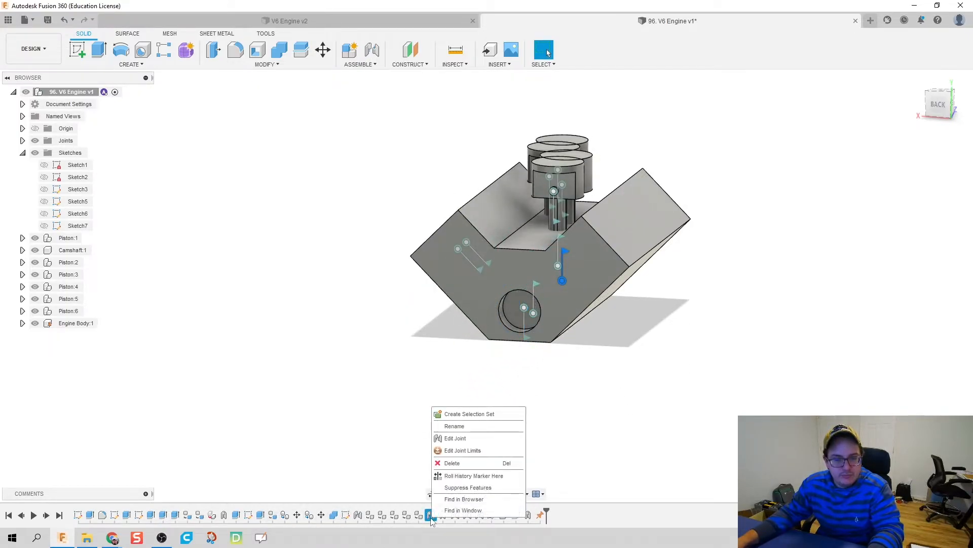
click(314, 400)
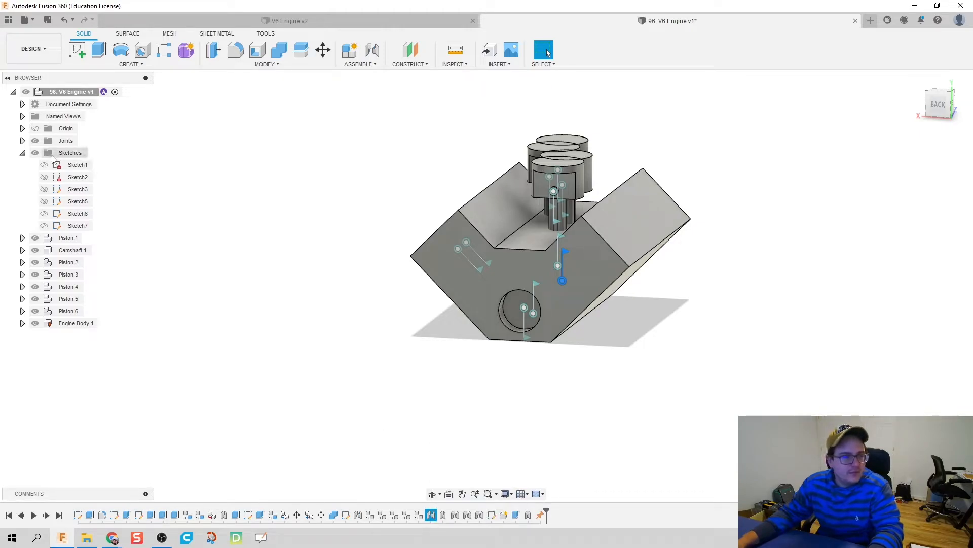
click(23, 153)
click(22, 141)
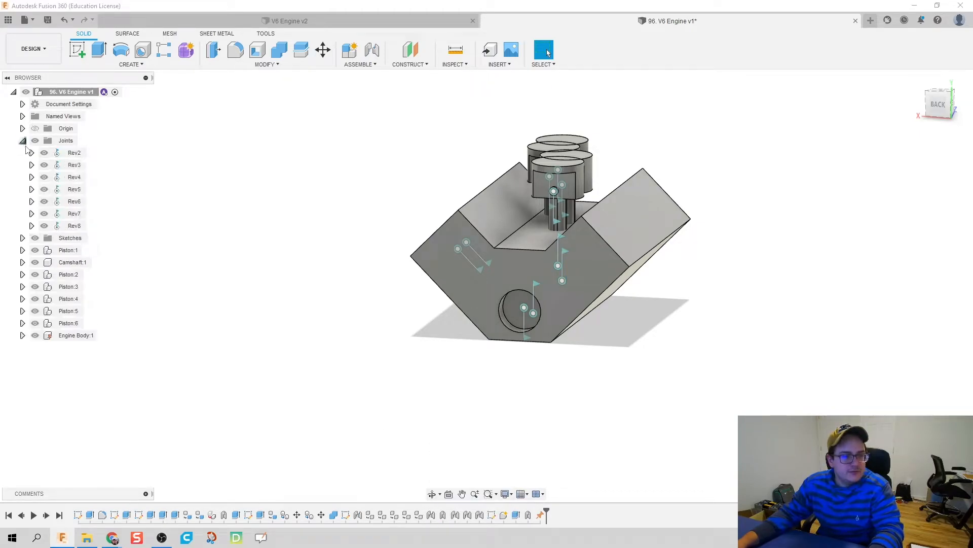
right_click(63, 152)
click(103, 247)
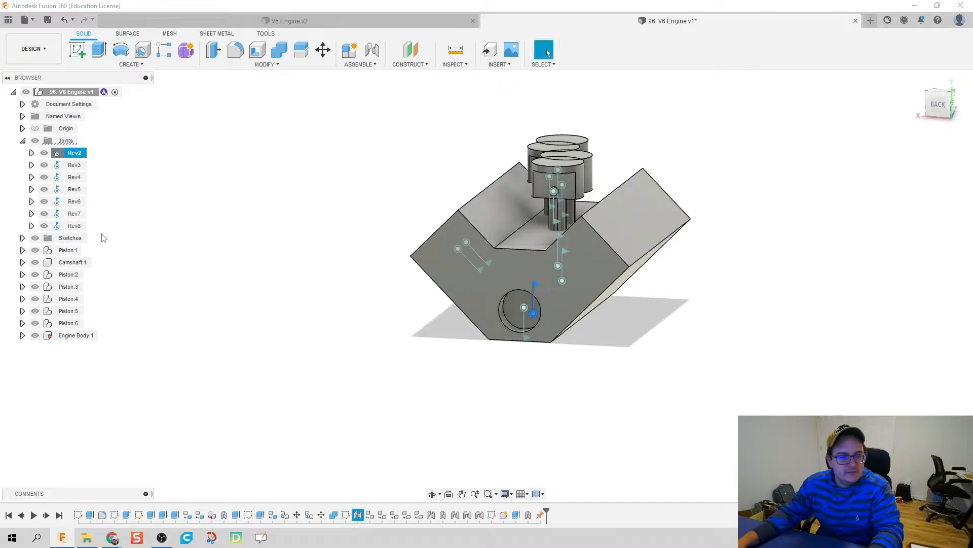
right_click(73, 149)
click(117, 242)
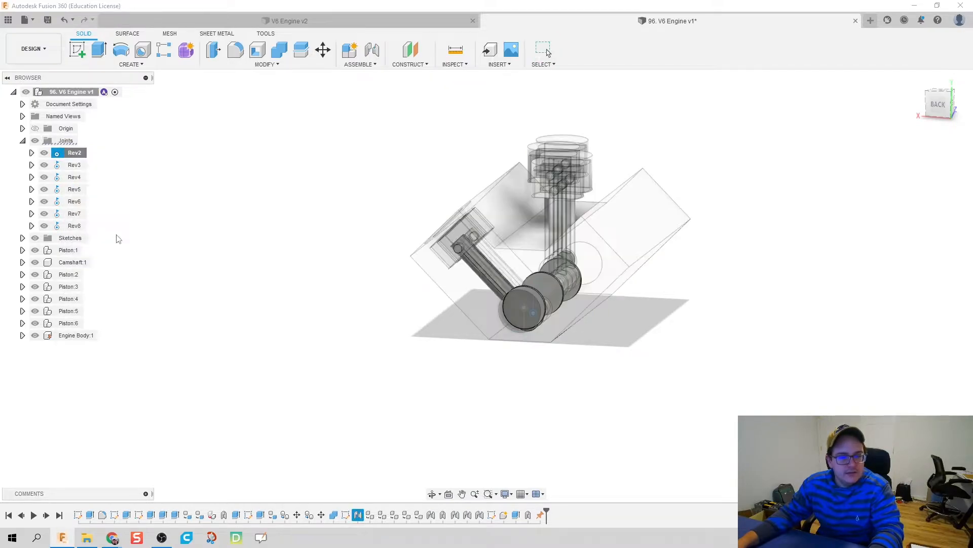
key(Escape)
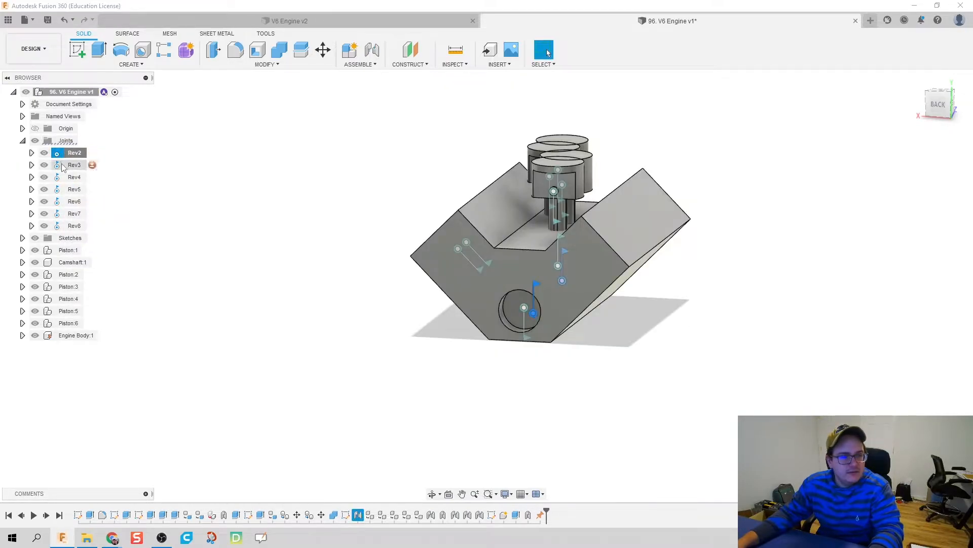
- Animate the Rev3 joint, end it, and replay the Rev2 joint's motion from an angled view
right_click(62, 168)
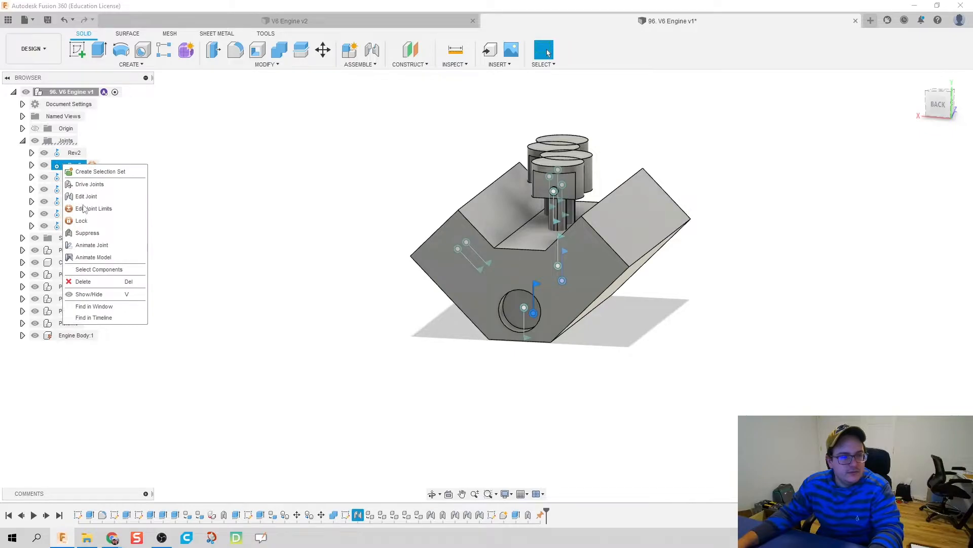
click(110, 248)
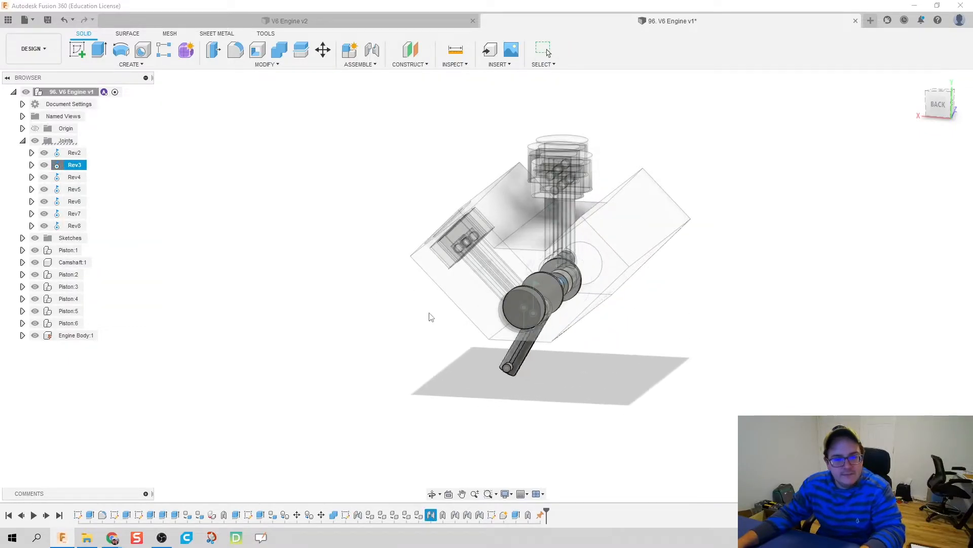
key(Escape)
shift+middle_drag(428, 315, 387, 328)
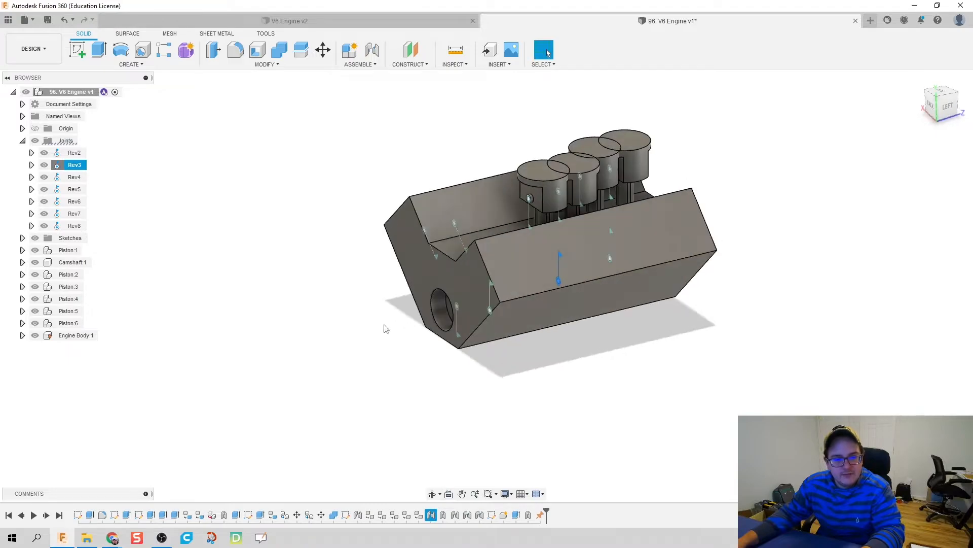
right_click(74, 152)
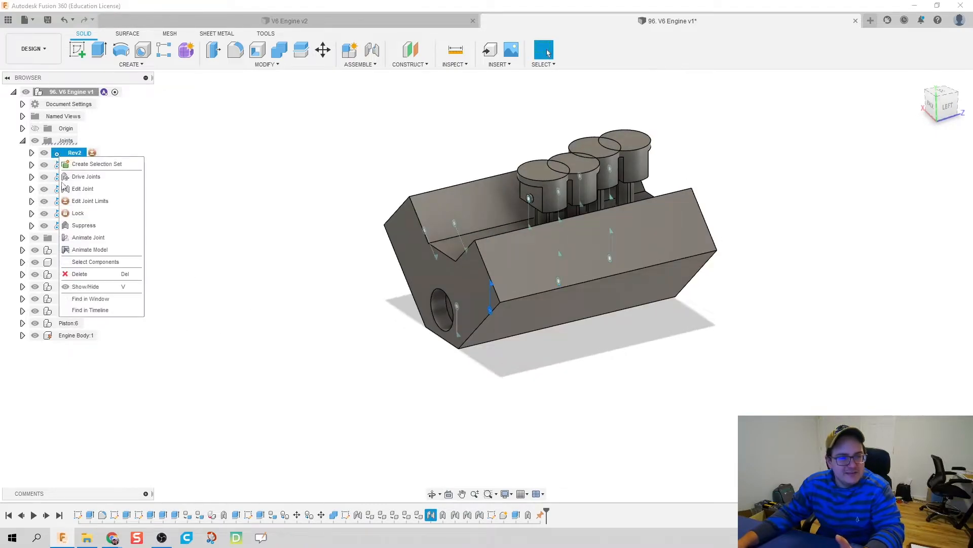
click(84, 247)
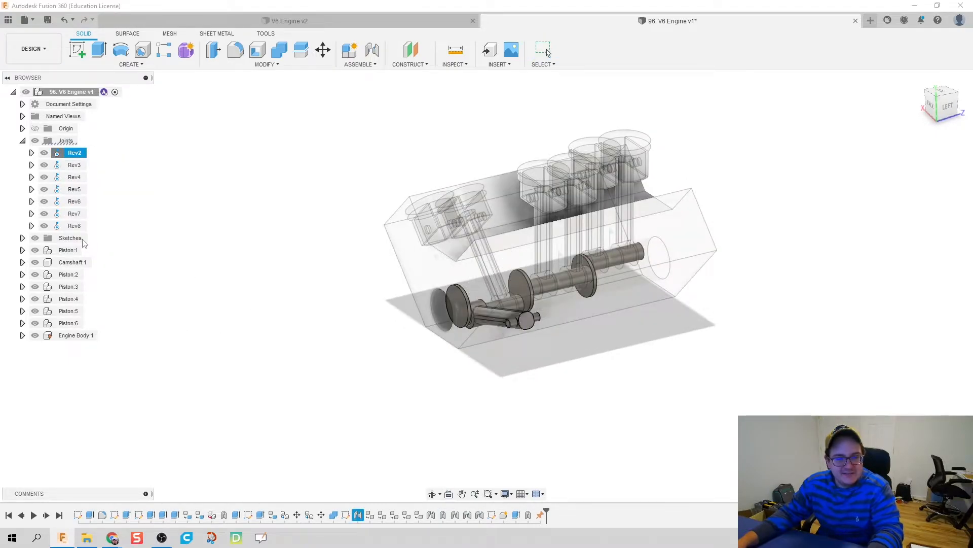
key(Escape)
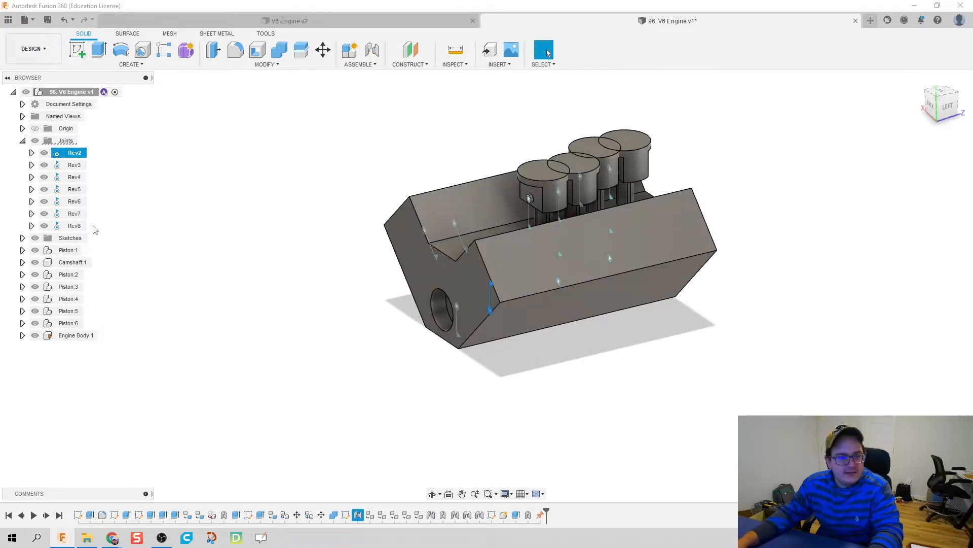
- Animate the Rev8 joint to check how the engine block and crankshaft move, and end the animation
right_click(458, 306)
click(470, 409)
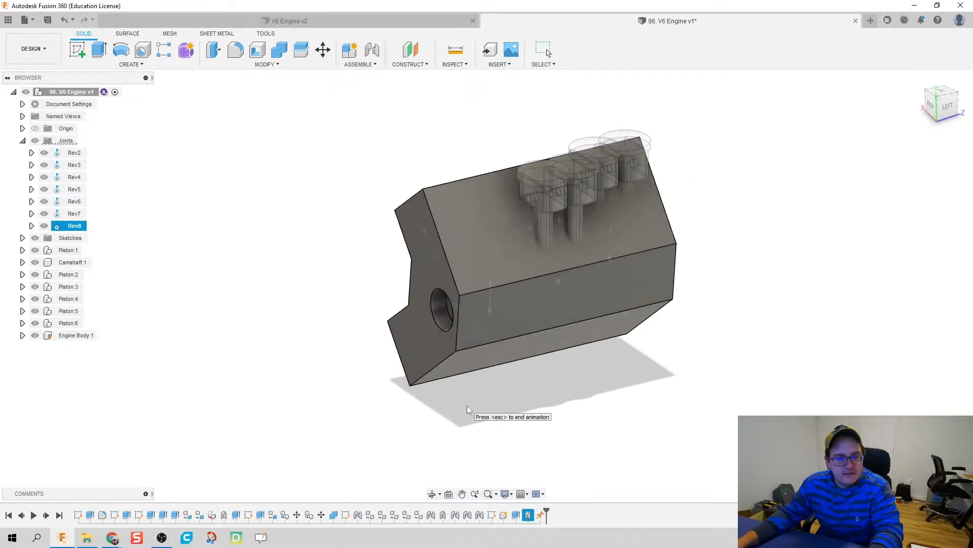
key(Escape)
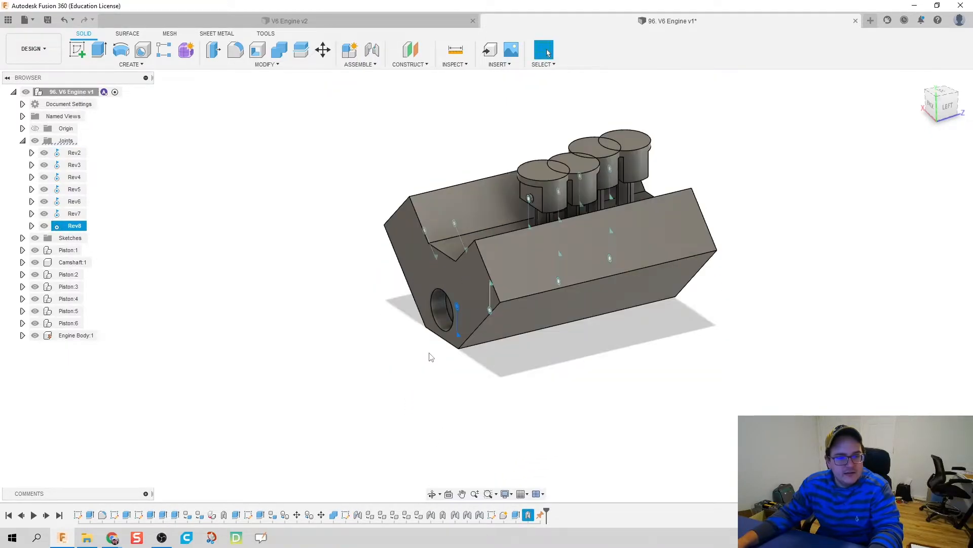
- Hide the Engine Body component and try to swing one of the two angled pistons across to the opposite bank
click(37, 274)
shift+middle_drag(243, 286, 406, 264)
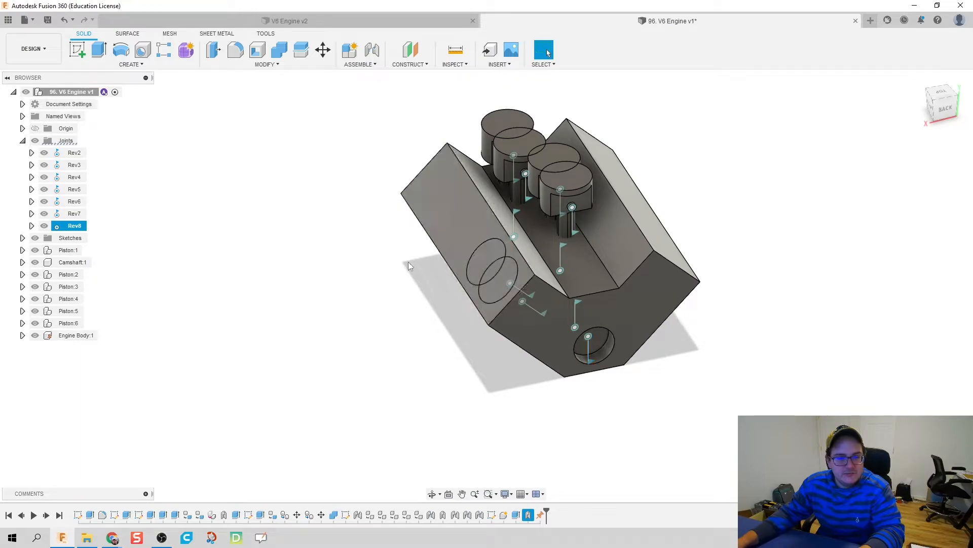
mouse_move(494, 250)
mouse_down()
mouse_move(534, 248)
mouse_move(496, 282)
mouse_up()
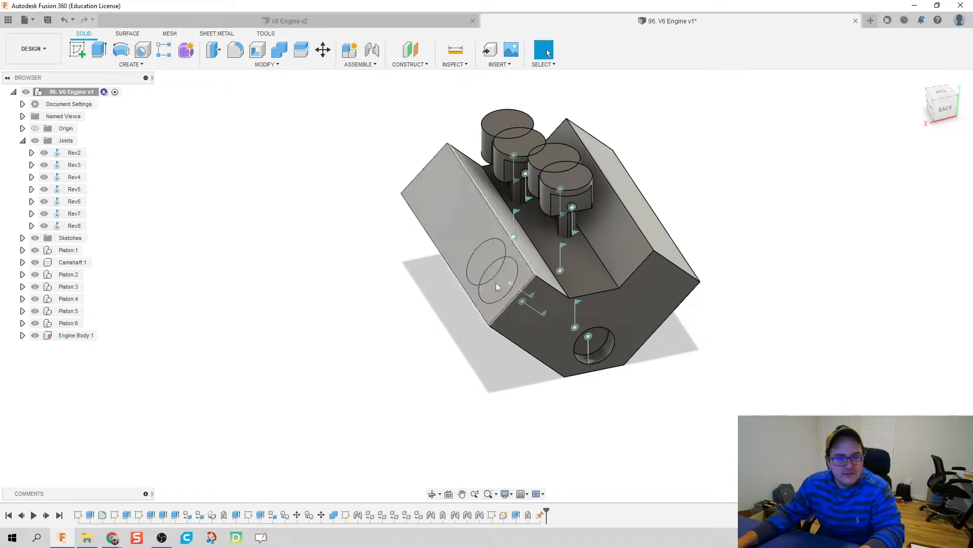
click(35, 336)
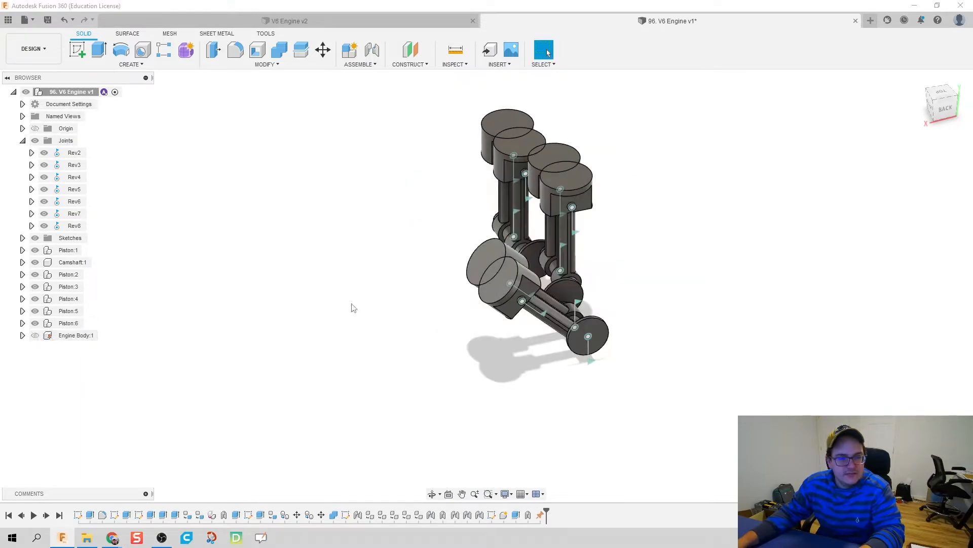
drag(494, 254, 691, 186)
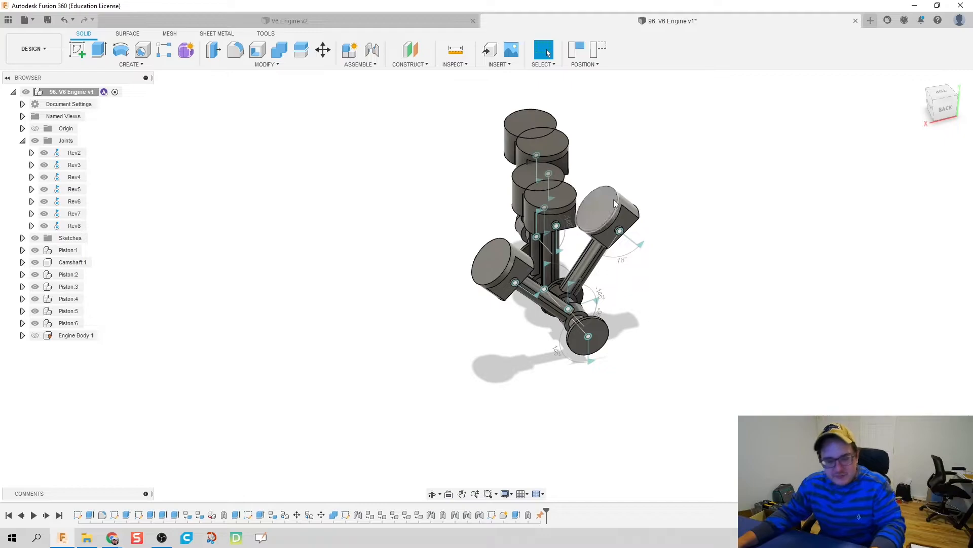
click(624, 261)
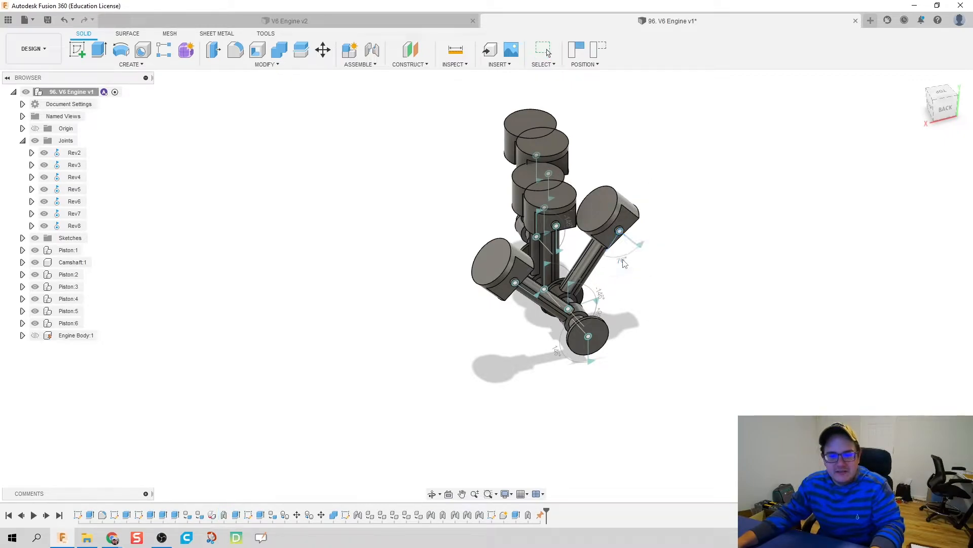
key(Escape)
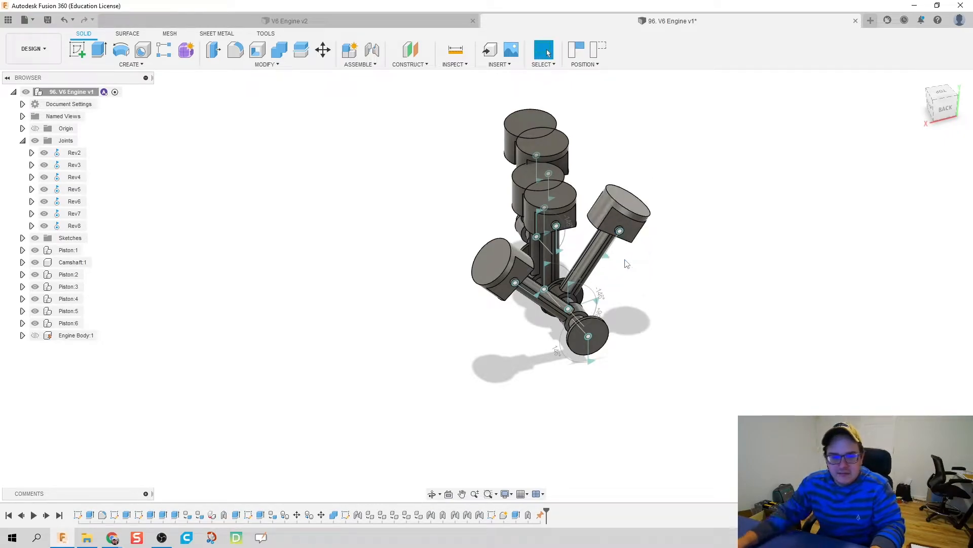
- Try to set the Rev2 joint's angle to -120 degrees, and open the Rev4 joint's angle for editing
shift+middle_drag(667, 339, 634, 330)
click(575, 313)
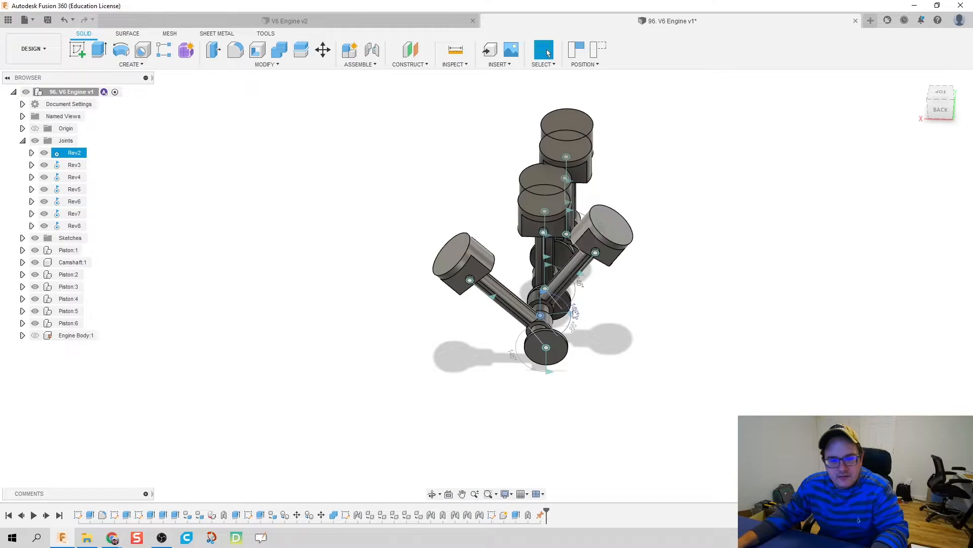
double_click(574, 310)
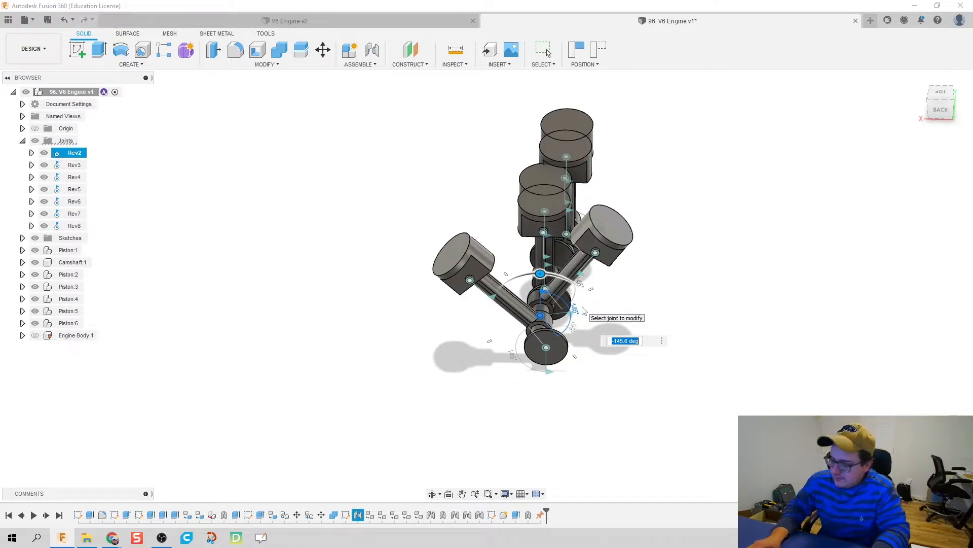
text(-120)
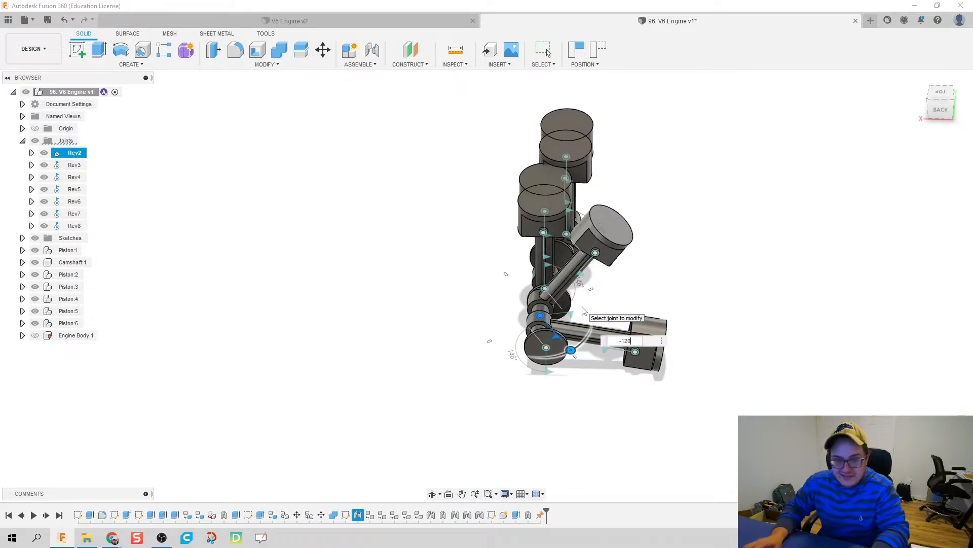
key(Return)
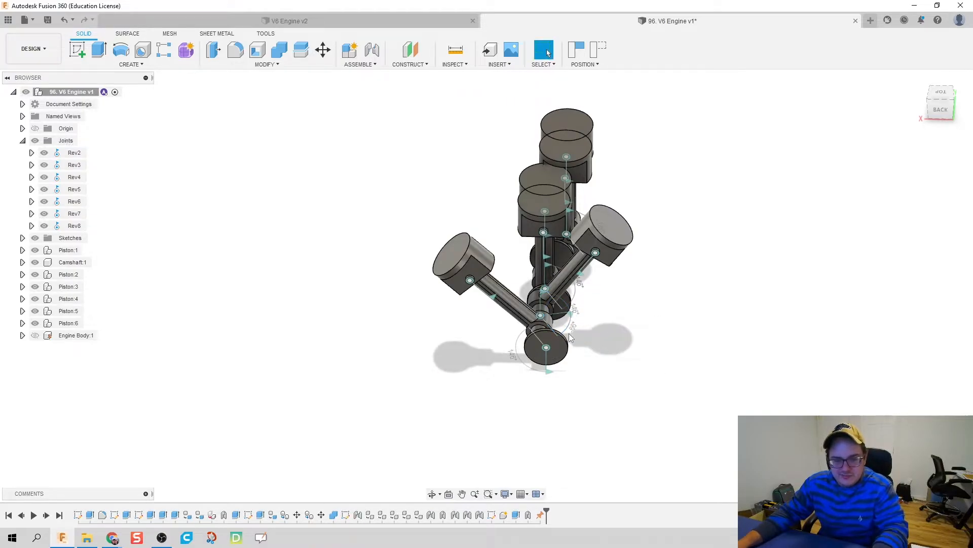
double_click(575, 330)
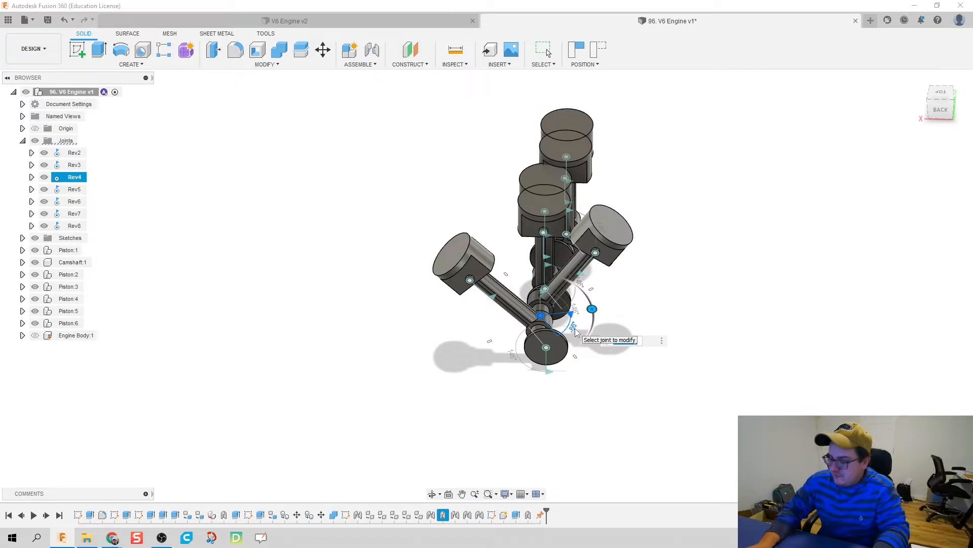
key(Return)
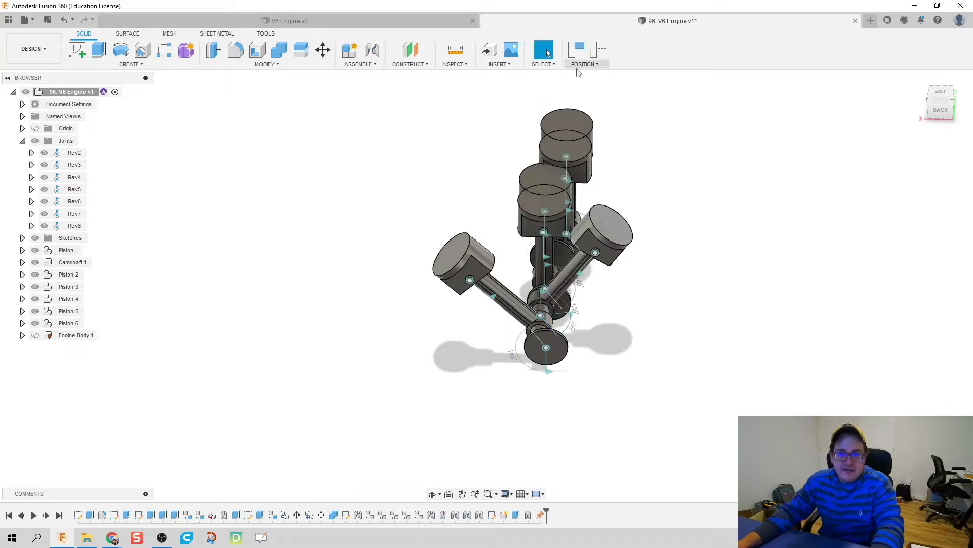
- Revert the moved components to their previous positions and show the Engine Body component
click(603, 48)
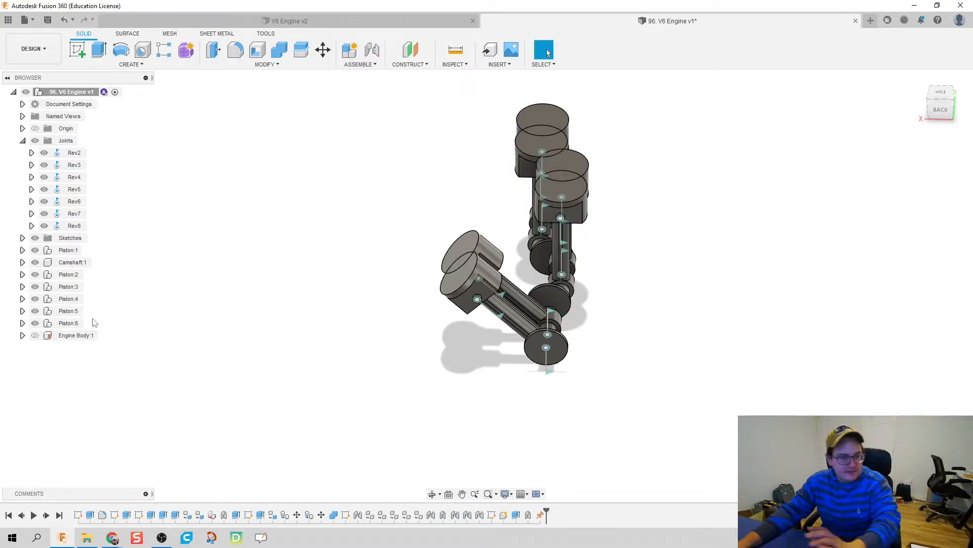
click(35, 336)
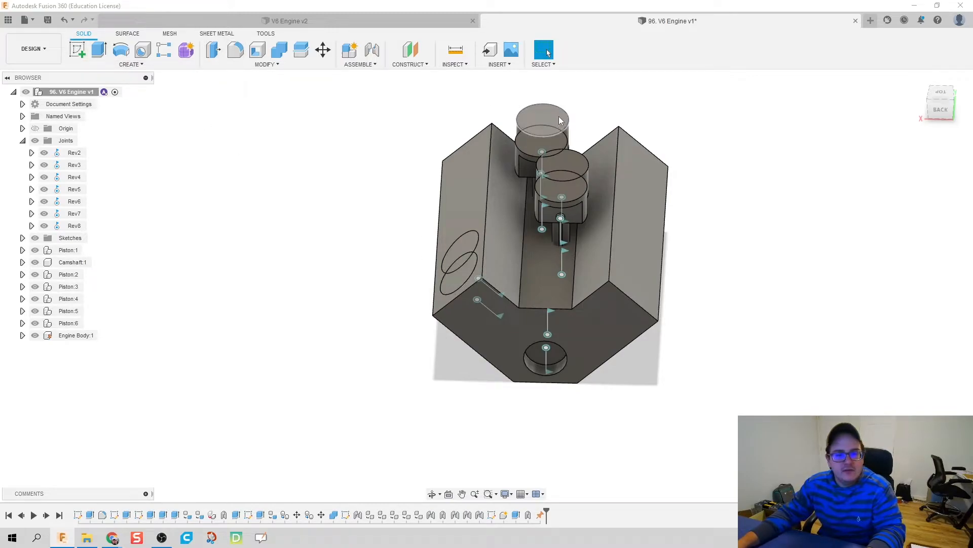
- Start a sketch on the block's sloped bank face with the two piston tops and project the circular edge nearest the block's end
click(80, 49)
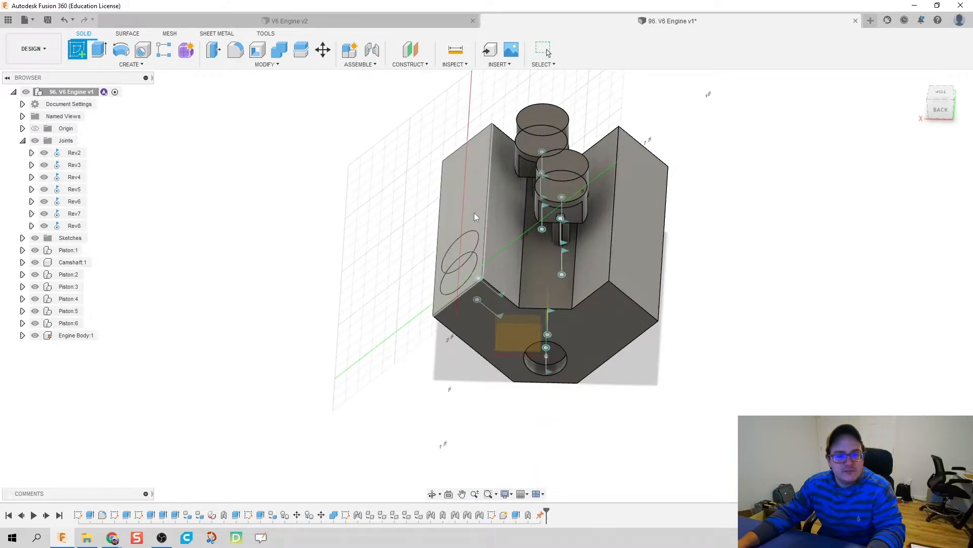
click(474, 217)
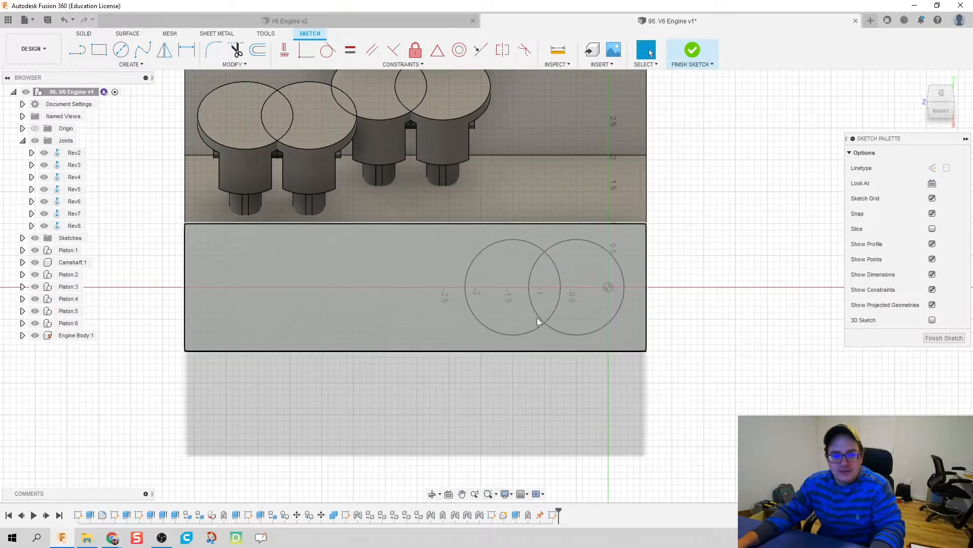
key(p)
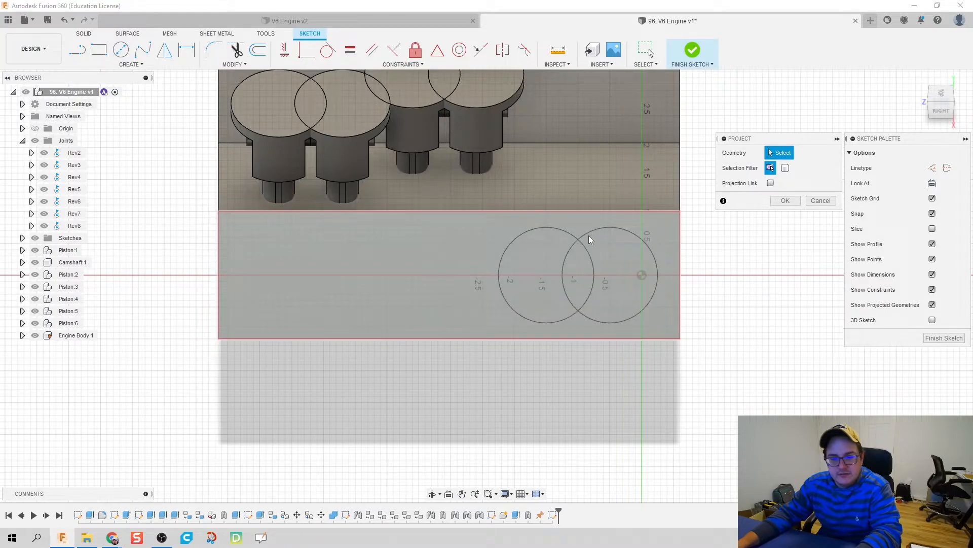
scroll(653, 260, up, 3)
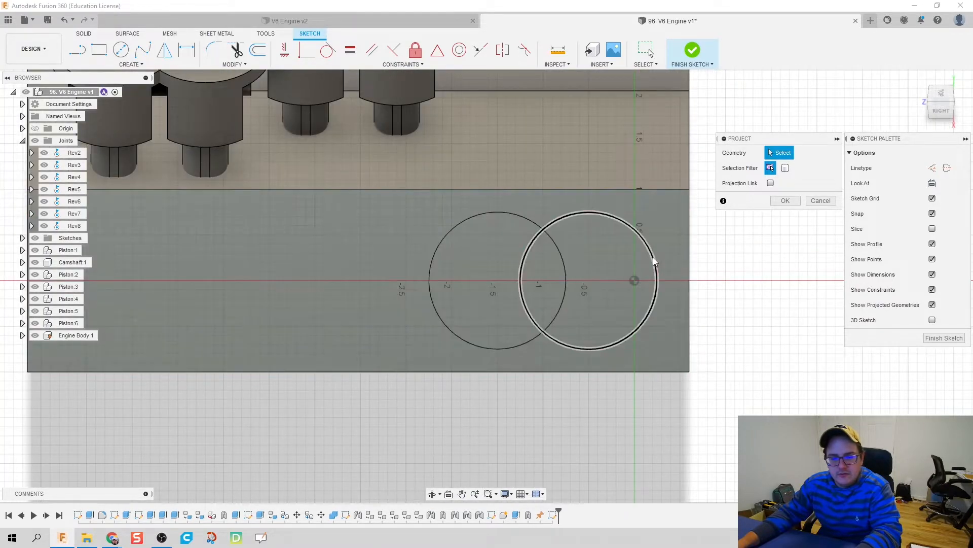
click(654, 262)
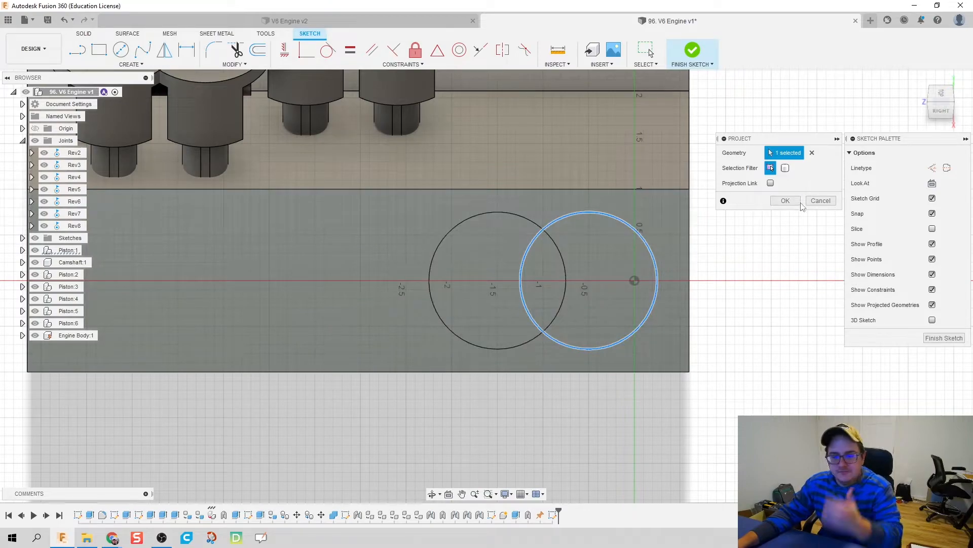
click(786, 201)
- Create a rectangular sketch pattern of the projected circle along the face's length, with 3 instances over an extent of -4.20 in
scroll(557, 317, down, 2)
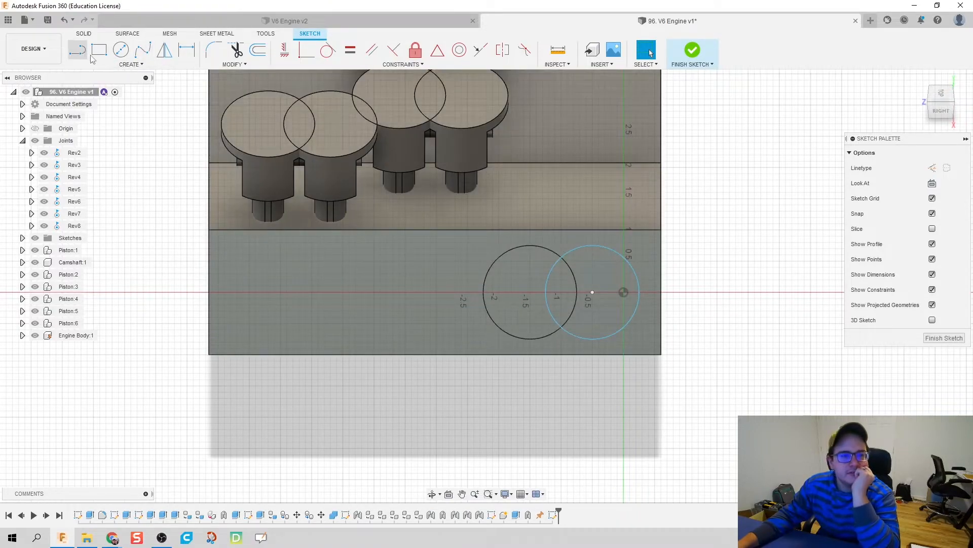
click(131, 65)
click(120, 233)
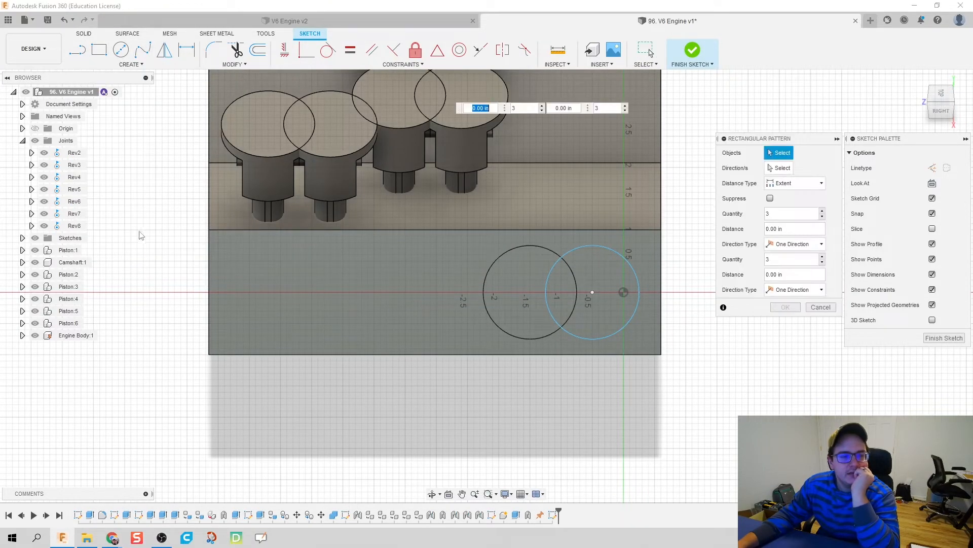
click(623, 259)
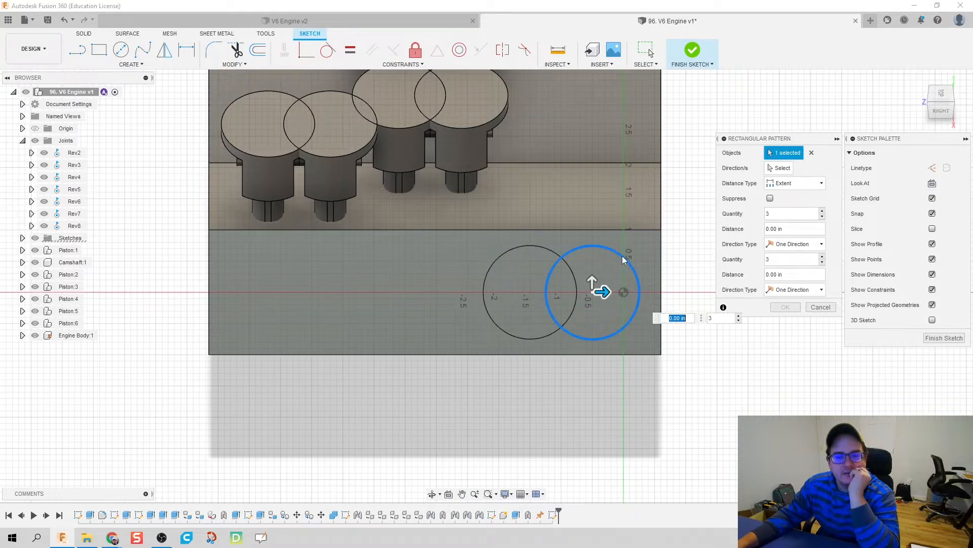
drag(604, 293, 343, 292)
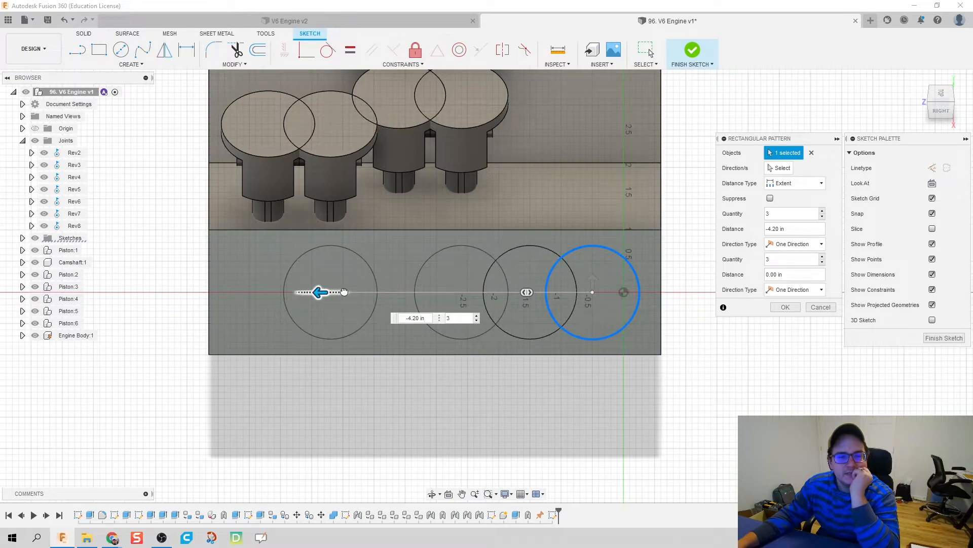
scroll(541, 255, down, 3)
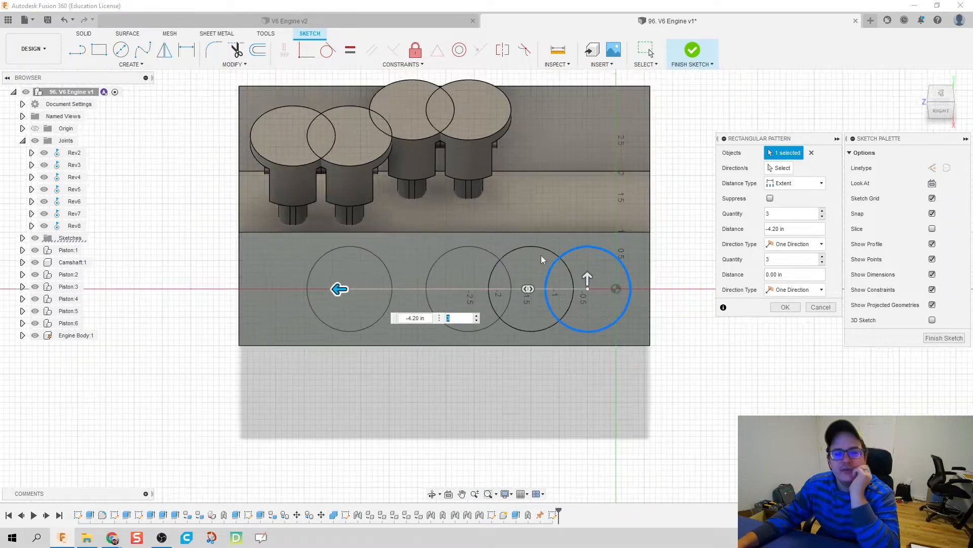
scroll(528, 220, up, 2)
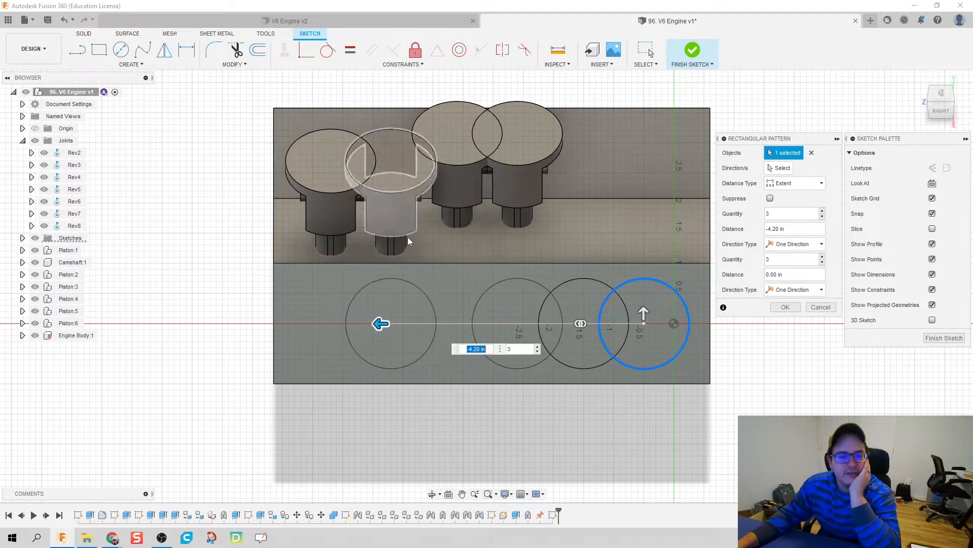
click(962, 101)
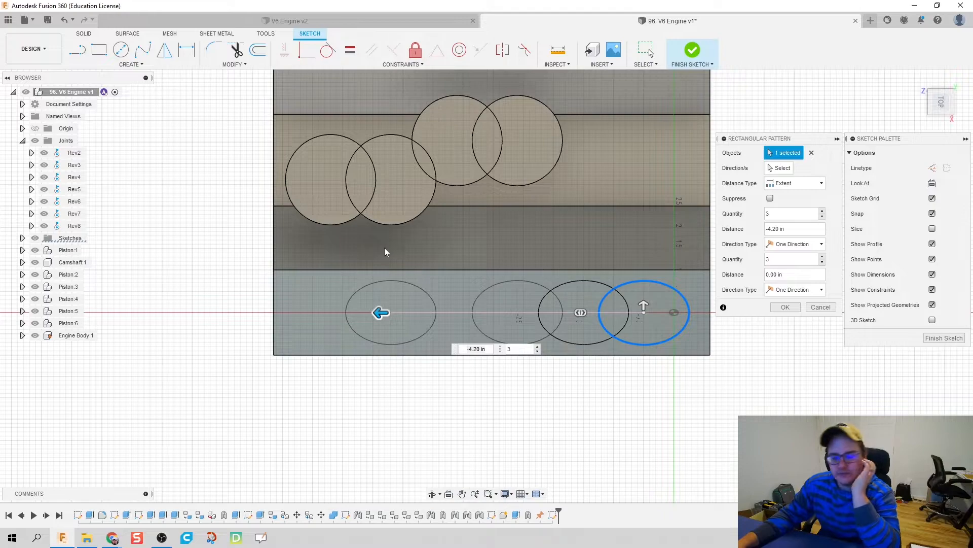
key(Return)
- Draw a check line from the edge of the farthest patterned circle across to the upright pistons, and undo it
key(l)
click(346, 312)
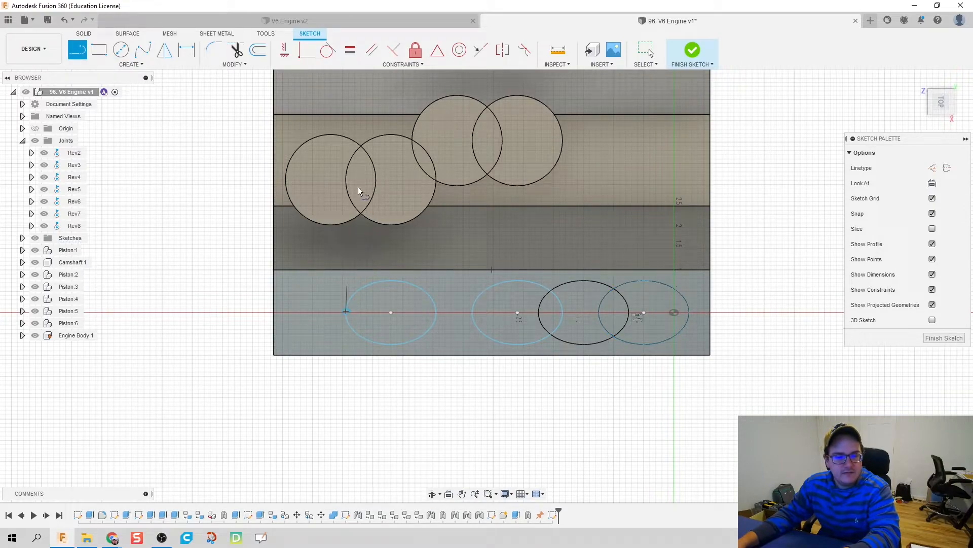
double_click(345, 138)
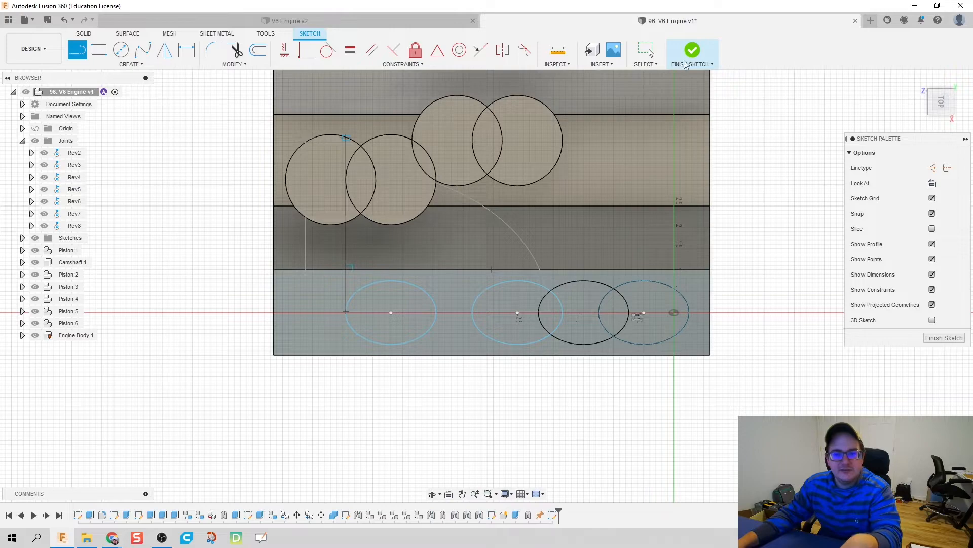
key(ctrl+z)
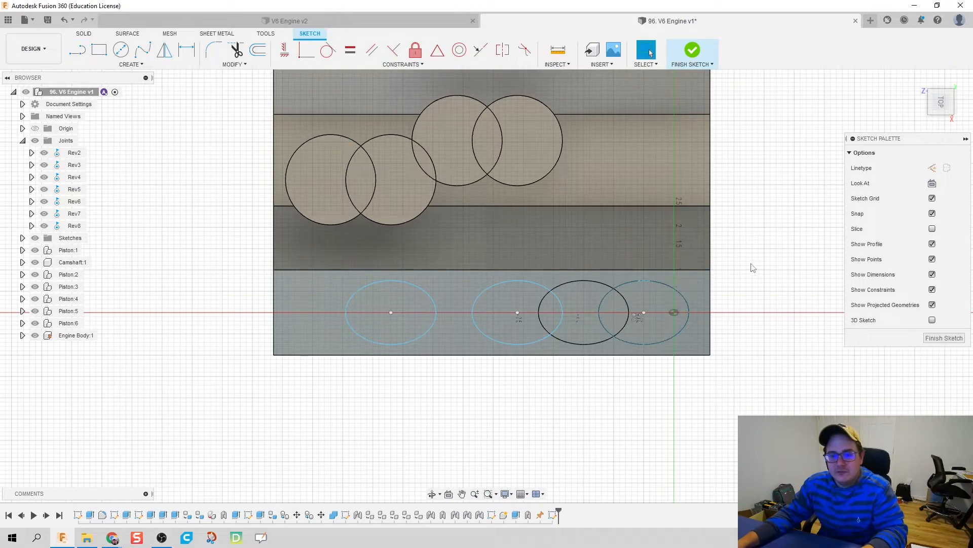
- Finish the sketch and set up an Extrude cut of the three circles, -3.40 in into the block
shift+middle_drag(755, 276, 681, 116)
click(696, 49)
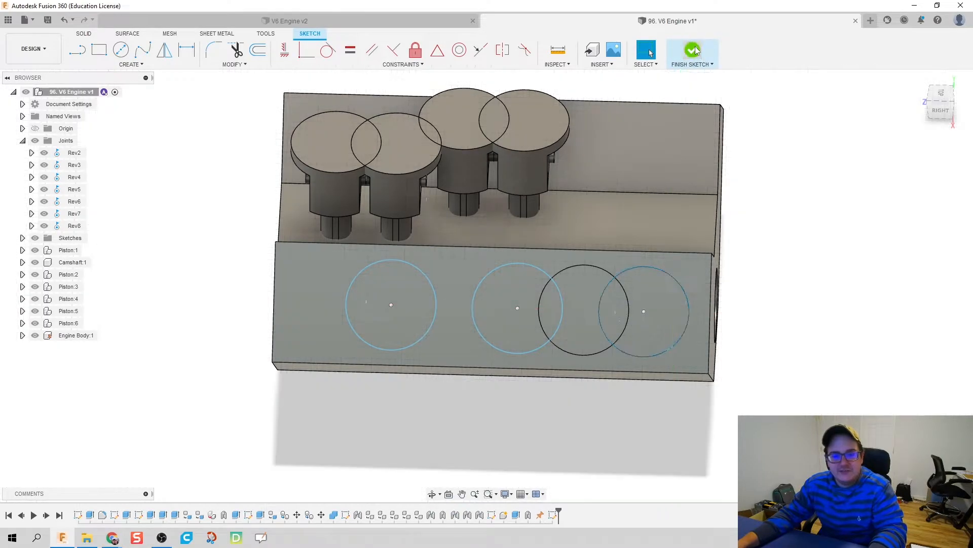
key(e)
click(659, 324)
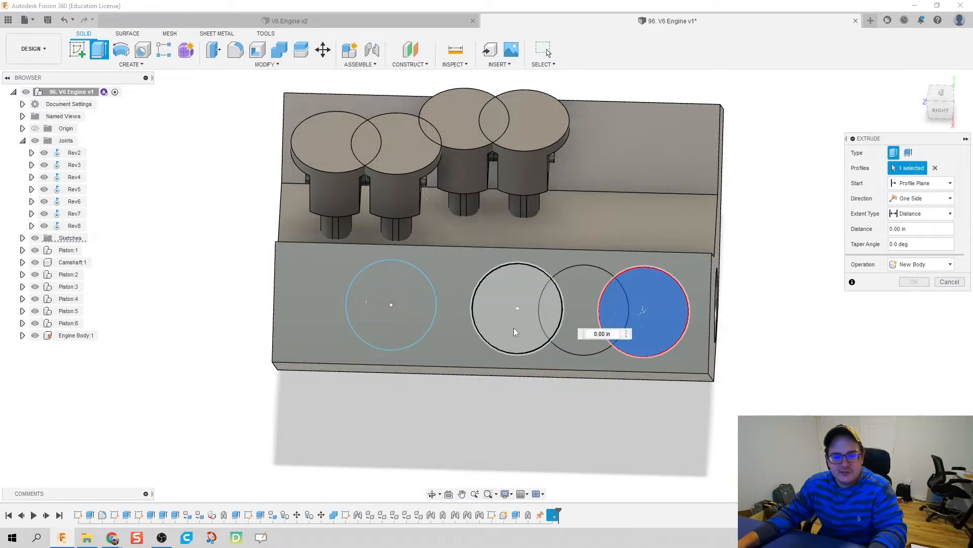
click(516, 328)
click(395, 315)
shift+middle_drag(444, 344, 317, 167)
drag(428, 210, 487, 241)
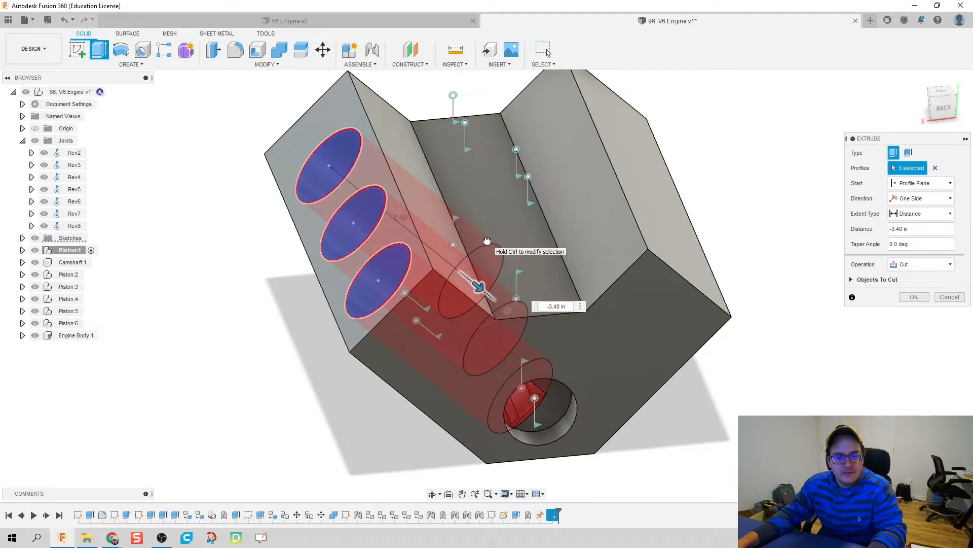
- Hide the camshaft and all six pistons, and apply the three-bore cut to the engine body
click(35, 262)
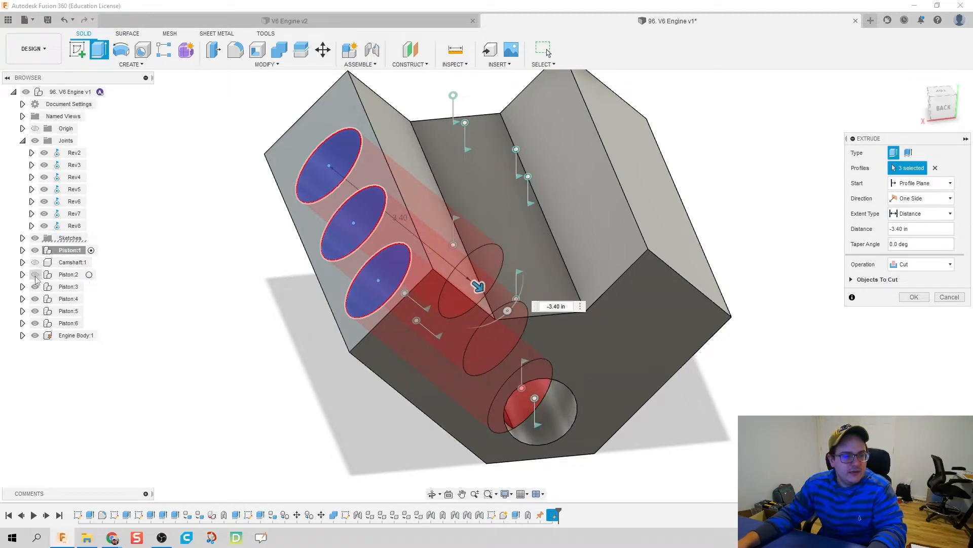
click(35, 311)
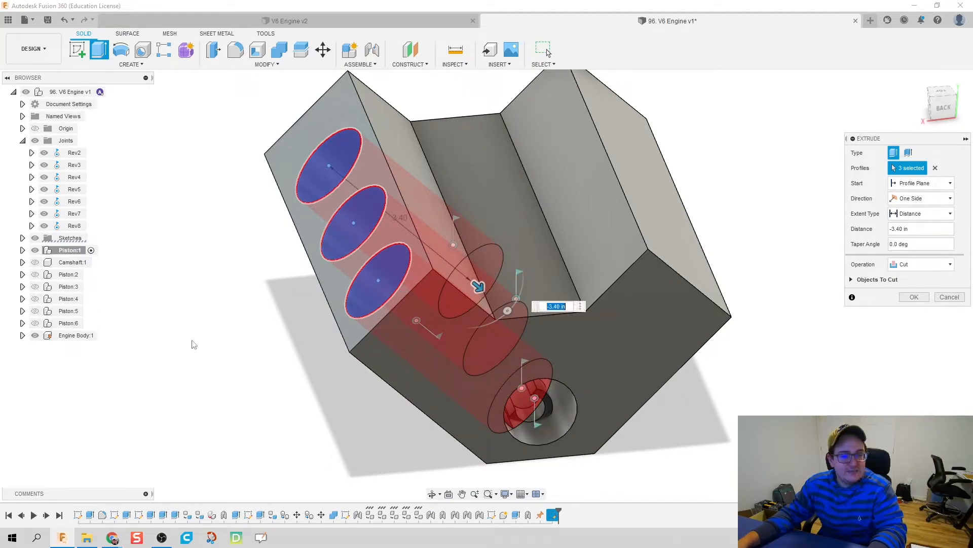
shift+middle_drag(276, 361, 344, 342)
click(35, 250)
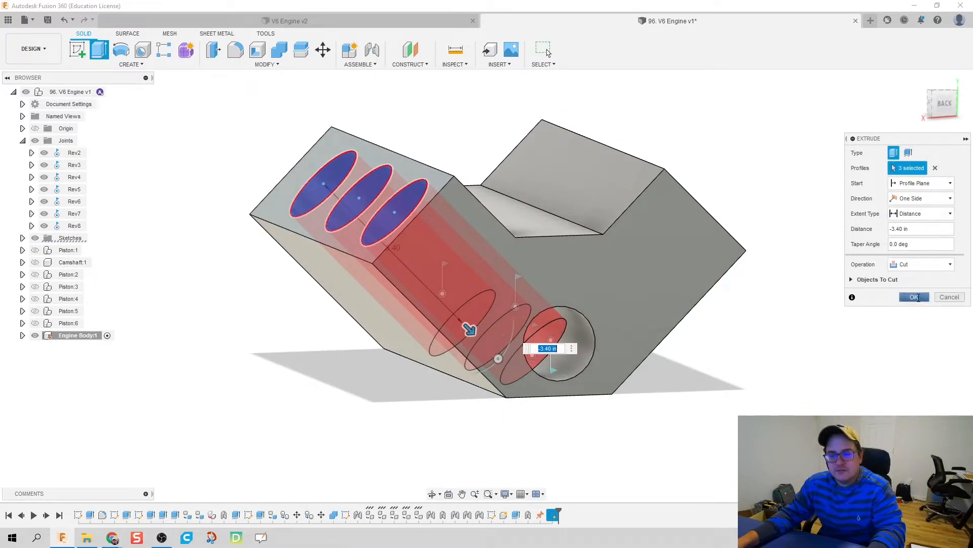
click(914, 297)
shift+middle_drag(861, 326, 730, 314)
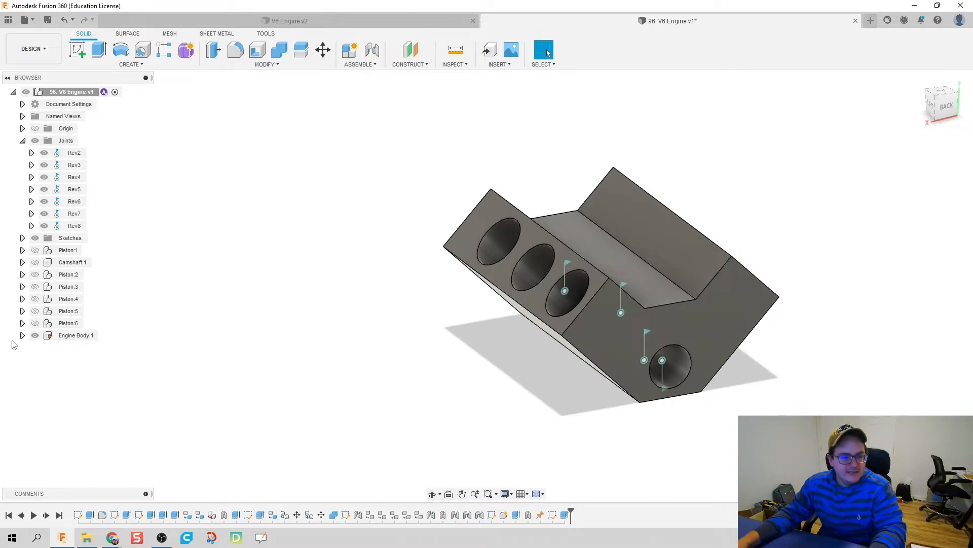
- Edit the three-bore cut to a distance of -3.00 in with a taper angle of 0 deg
double_click(561, 515)
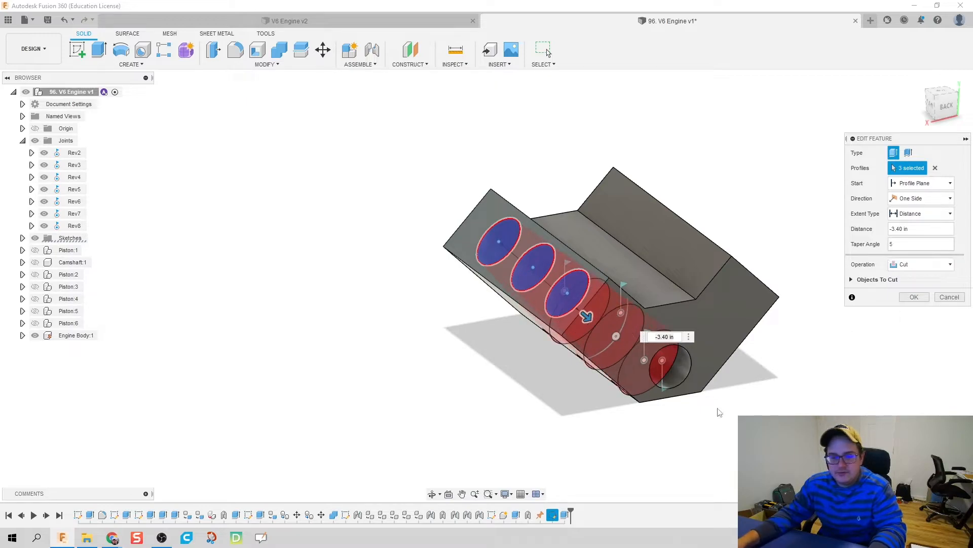
drag(586, 316, 583, 314)
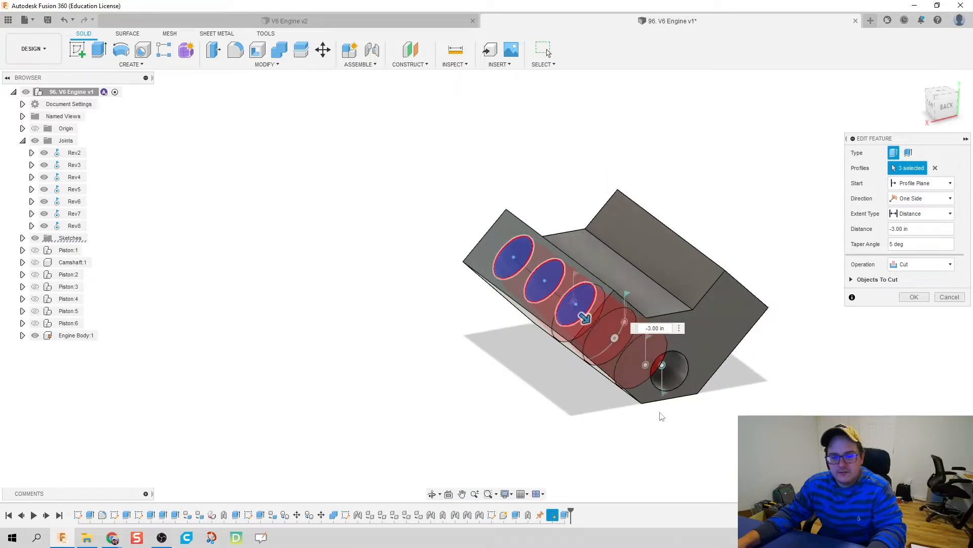
scroll(654, 411, up, 5)
shift+middle_drag(646, 407, 622, 402)
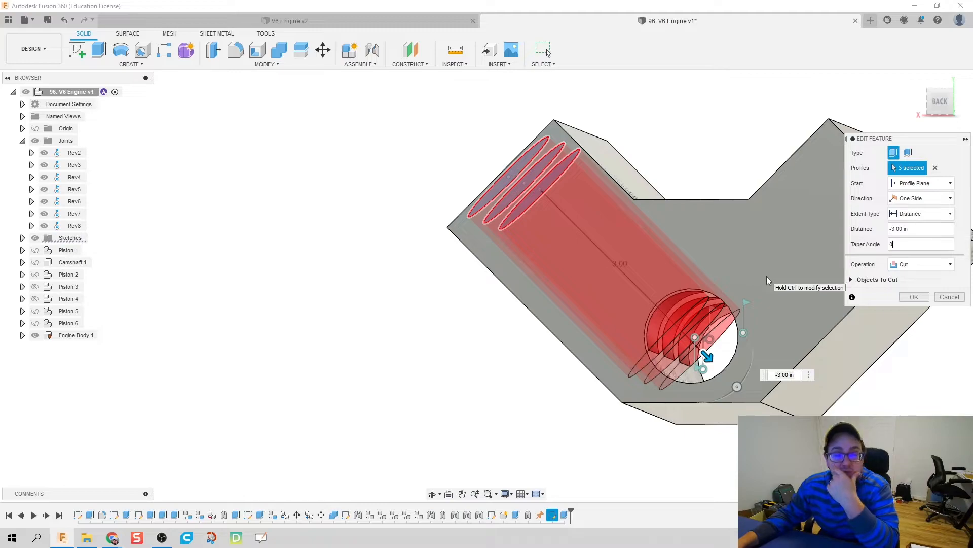
click(906, 298)
scroll(390, 234, down, 1)
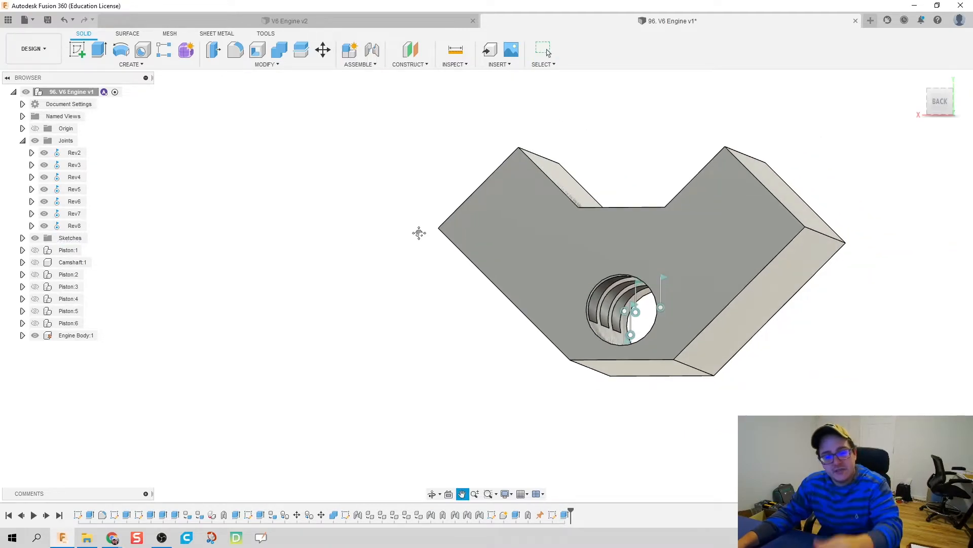
scroll(431, 232, down, 1)
shift+middle_drag(442, 231, 495, 247)
scroll(526, 264, down, 2)
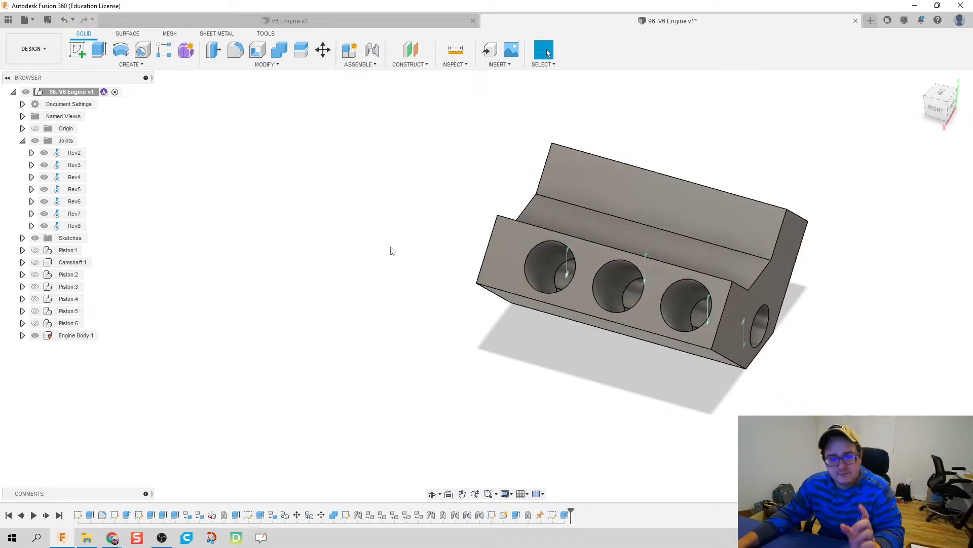
- Show Piston:6 and swing it over to the bank that has no bores
drag(391, 324, 350, 326)
key(Escape)
click(35, 323)
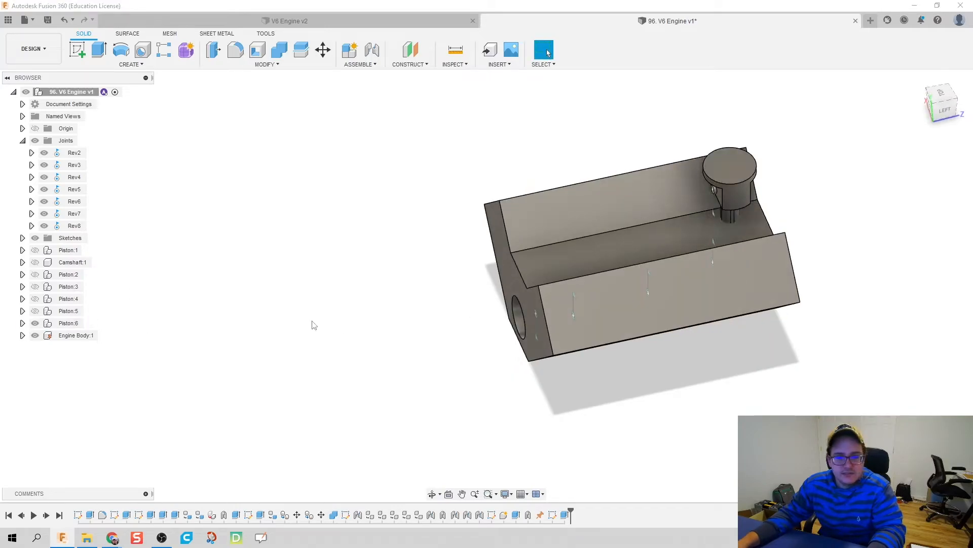
key(F4)
drag(847, 205, 836, 250)
shift+middle_drag(798, 270, 781, 233)
mouse_move(741, 191)
mouse_down()
mouse_move(749, 278)
mouse_move(749, 257)
mouse_move(751, 270)
mouse_up()
- Start a sketch on the uncut bank face without capturing the moved piston's position, and finish it empty
click(77, 49)
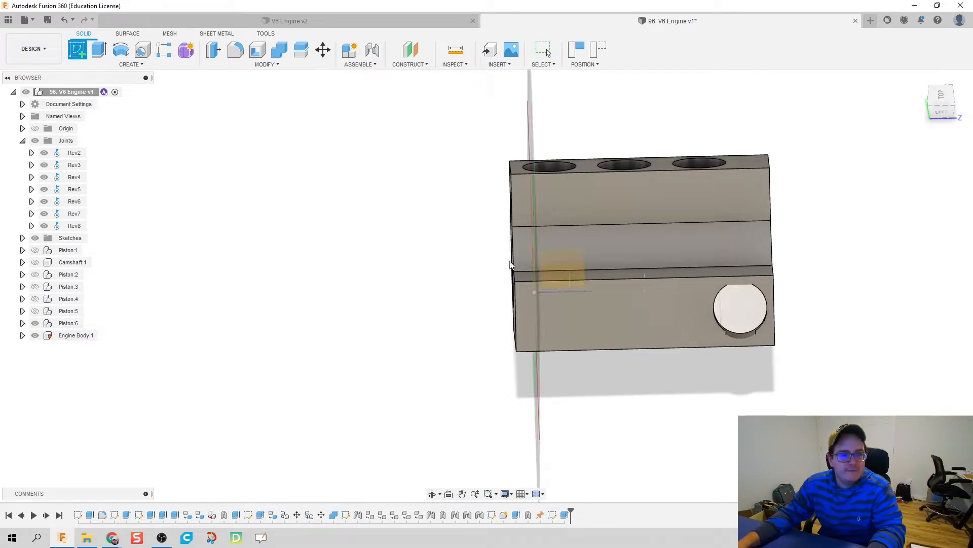
click(744, 327)
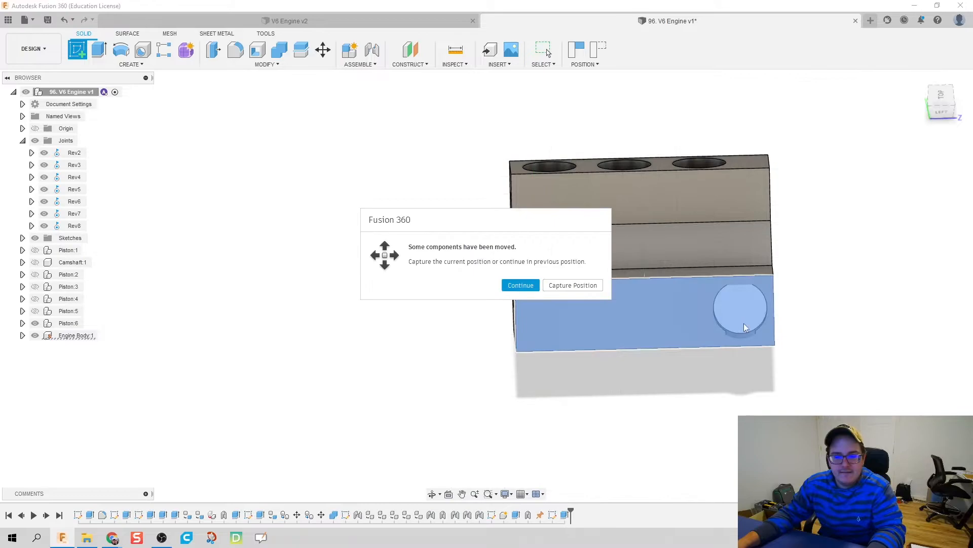
click(520, 285)
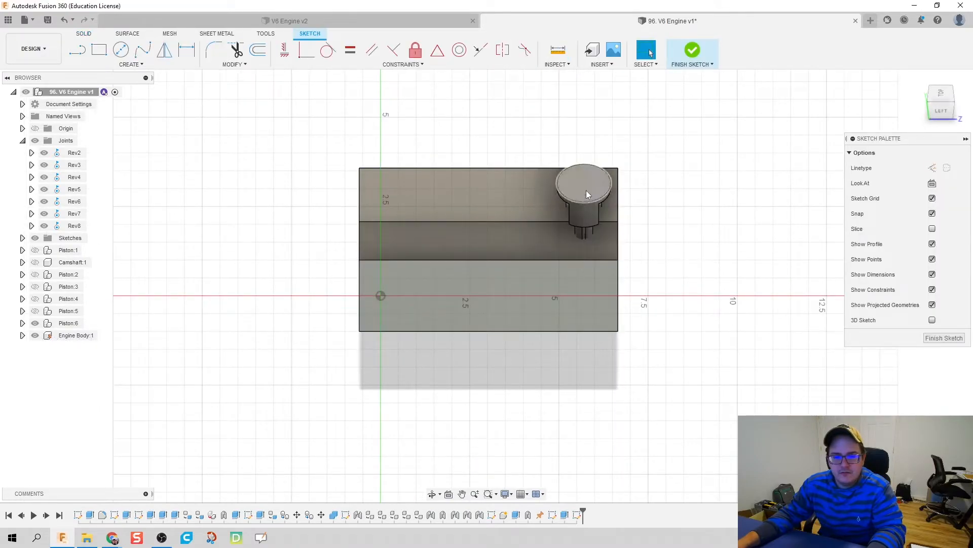
click(698, 51)
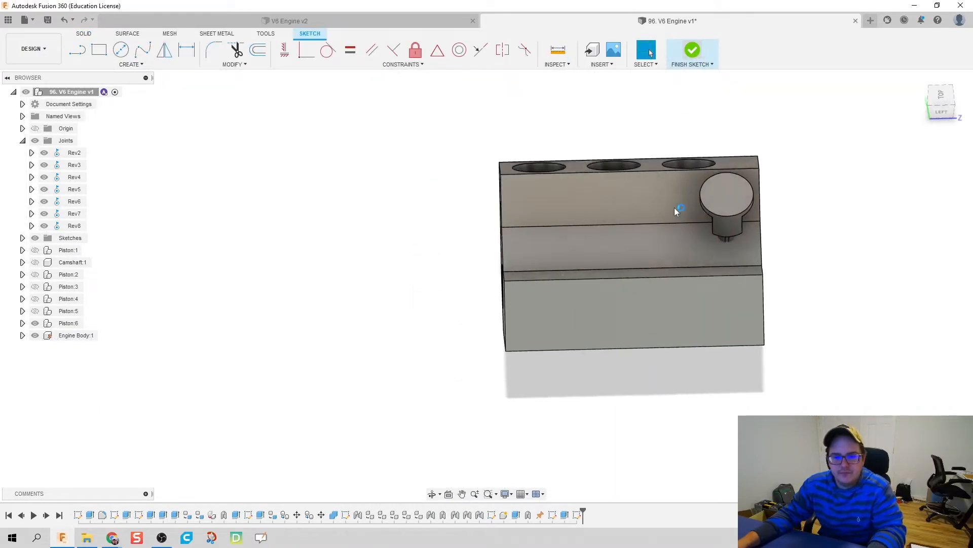
- Swing Piston:6 up into the uncut bank with its position captured, and delete the empty sketch from the timeline
mouse_move(747, 198)
mouse_down()
mouse_move(756, 288)
mouse_move(751, 149)
mouse_up()
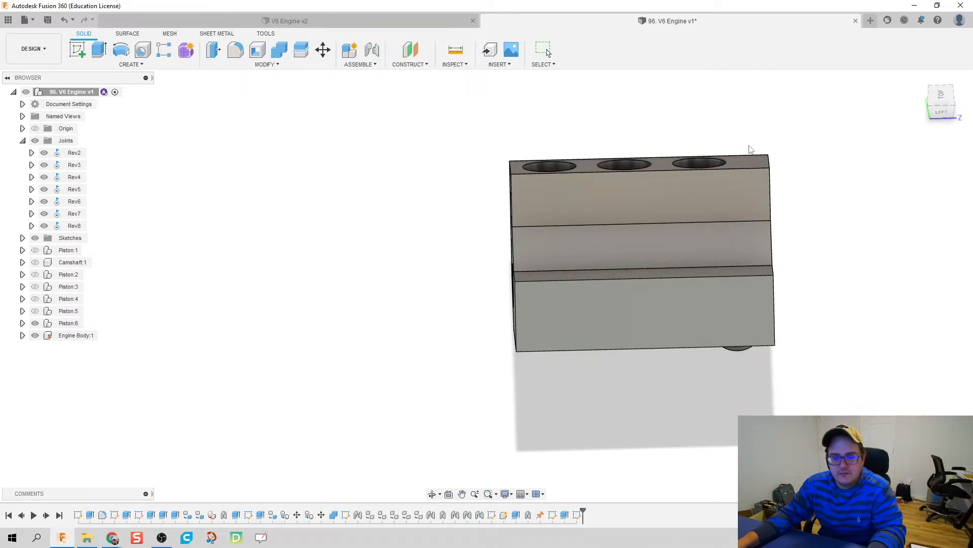
shift+middle_drag(774, 306, 686, 358)
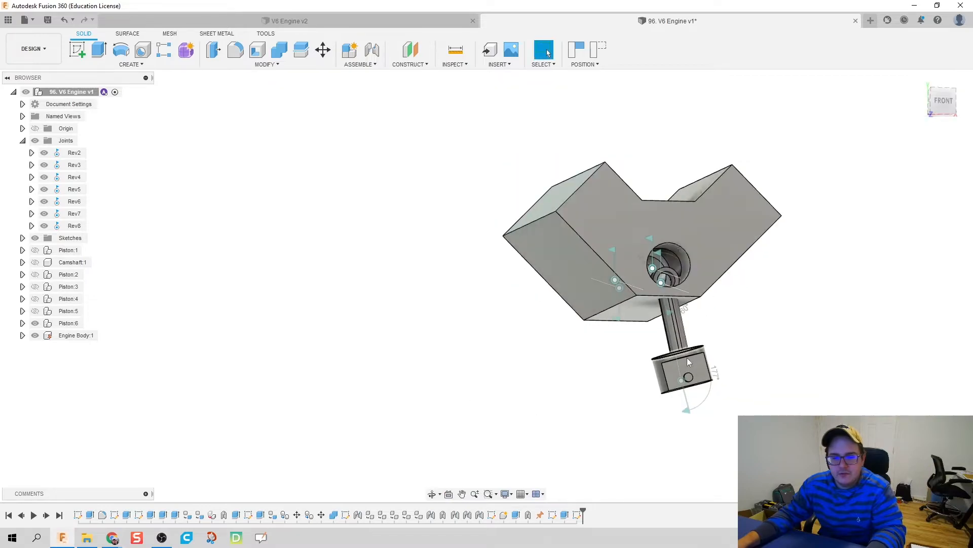
drag(544, 314, 520, 142)
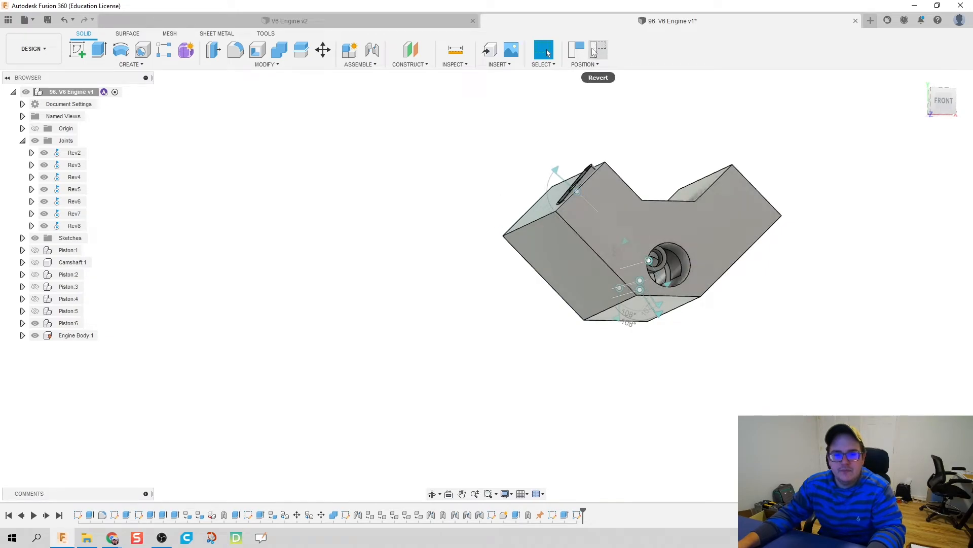
click(577, 515)
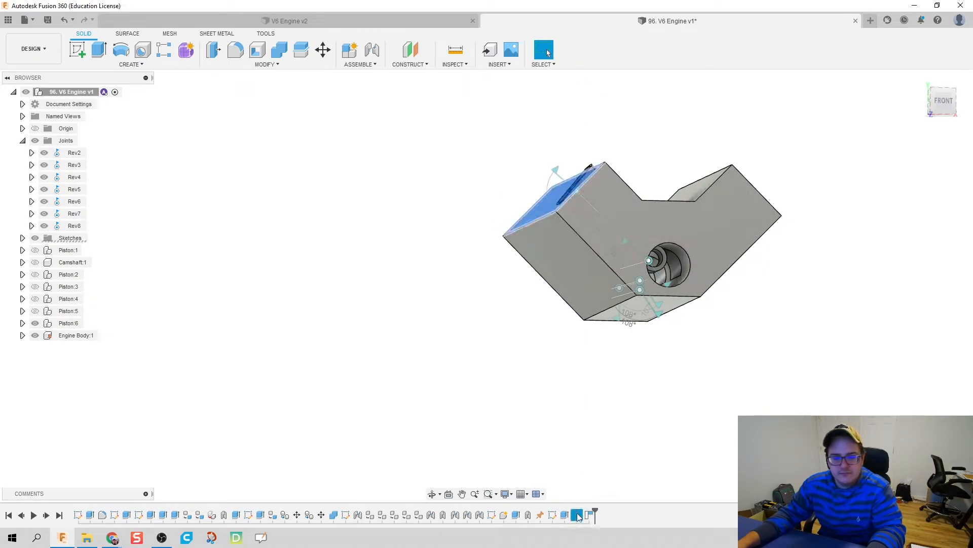
key(Delete)
- Set the rotation of the revolute joint at Piston:6's head to 0 deg so its flat top faces outward
shift+middle_drag(473, 284, 497, 304)
shift+middle_drag(651, 366, 662, 309)
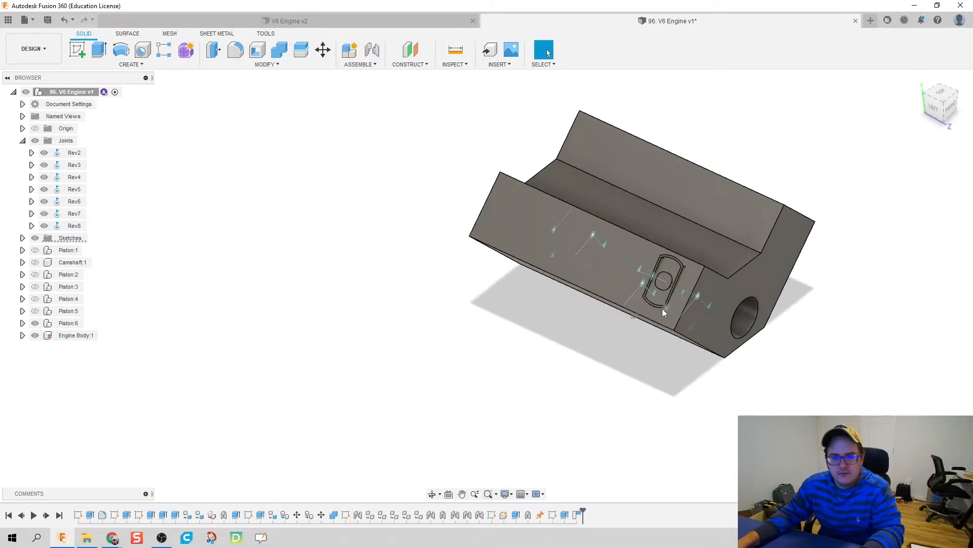
double_click(640, 271)
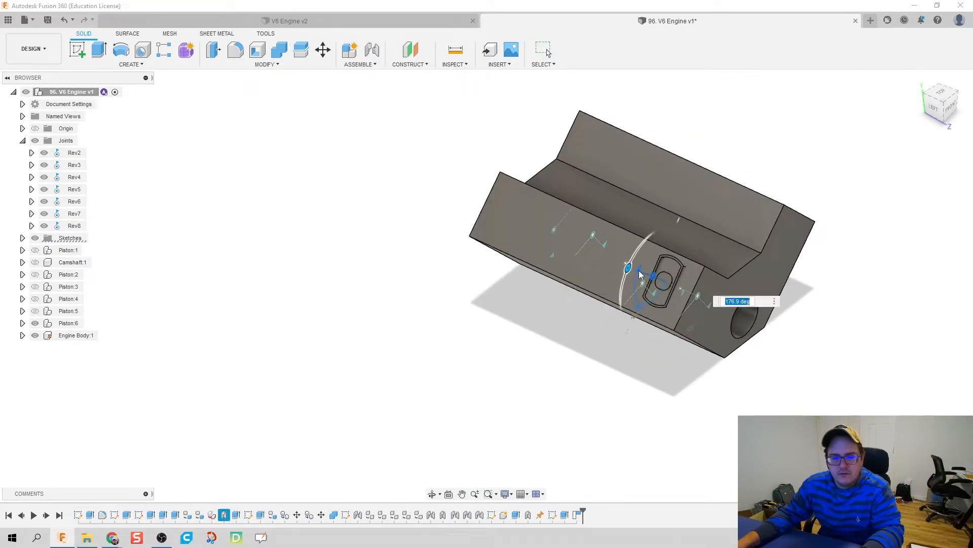
text(0)
key(Return)
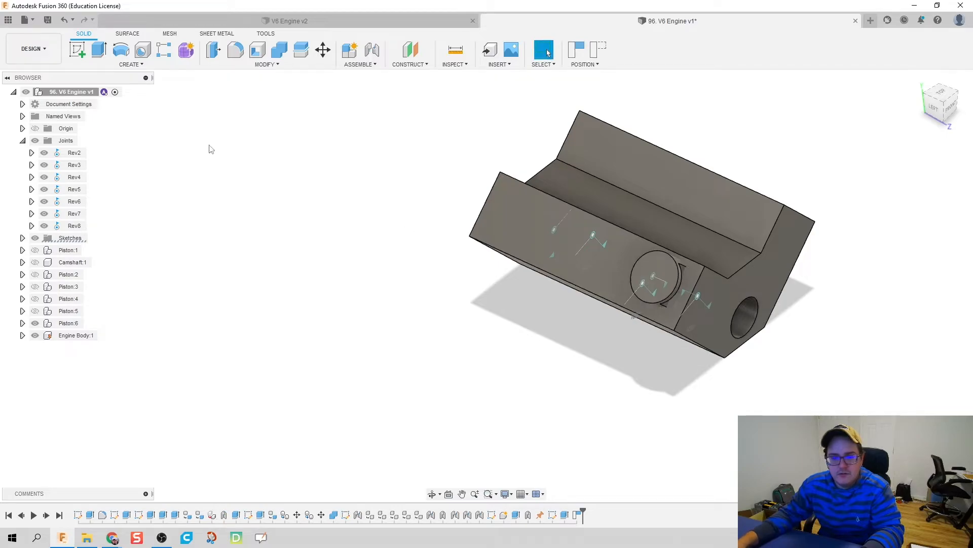
- Start a sketch on the uncut bank face around Piston:6, capturing the moved position
click(76, 50)
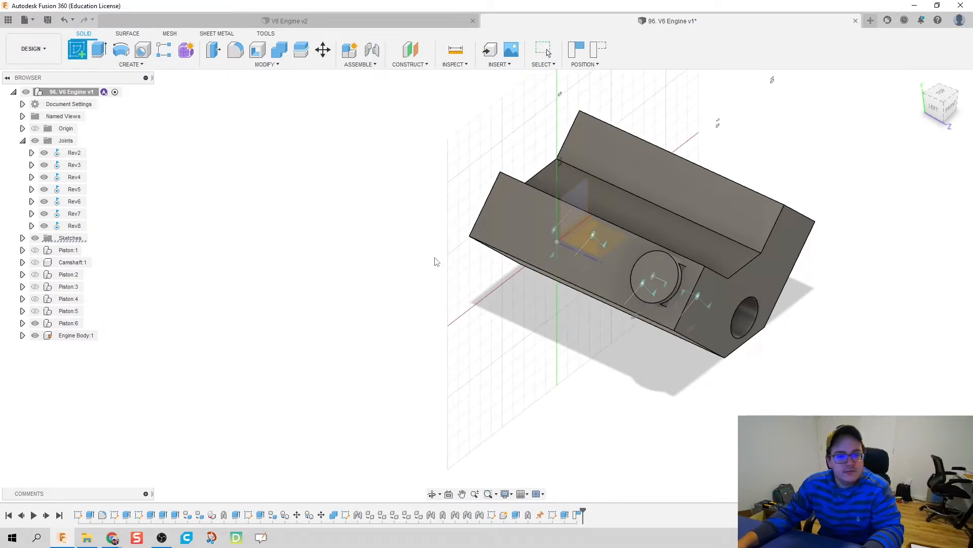
click(613, 273)
click(554, 286)
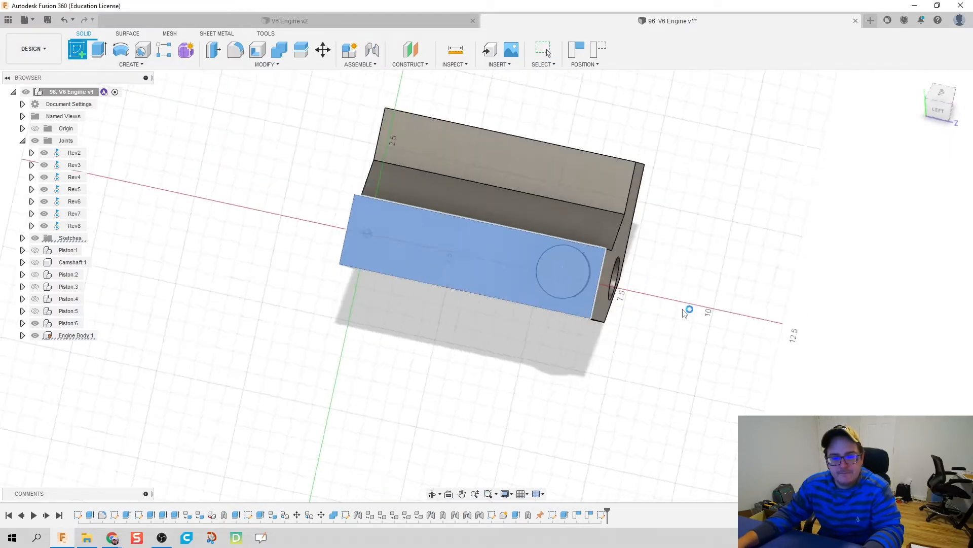
scroll(558, 287, up, 3)
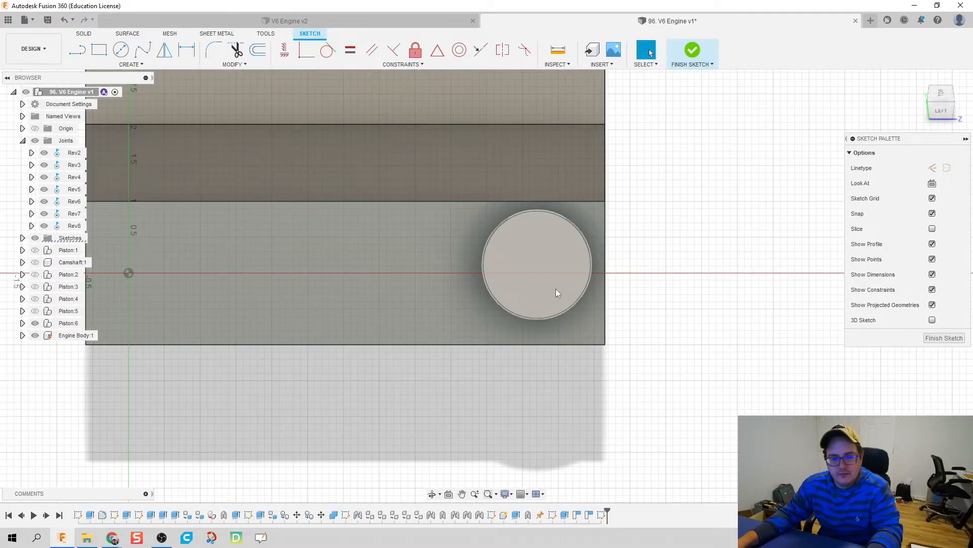
- Project the circular top face of Piston:6 into the sketch
key(c)
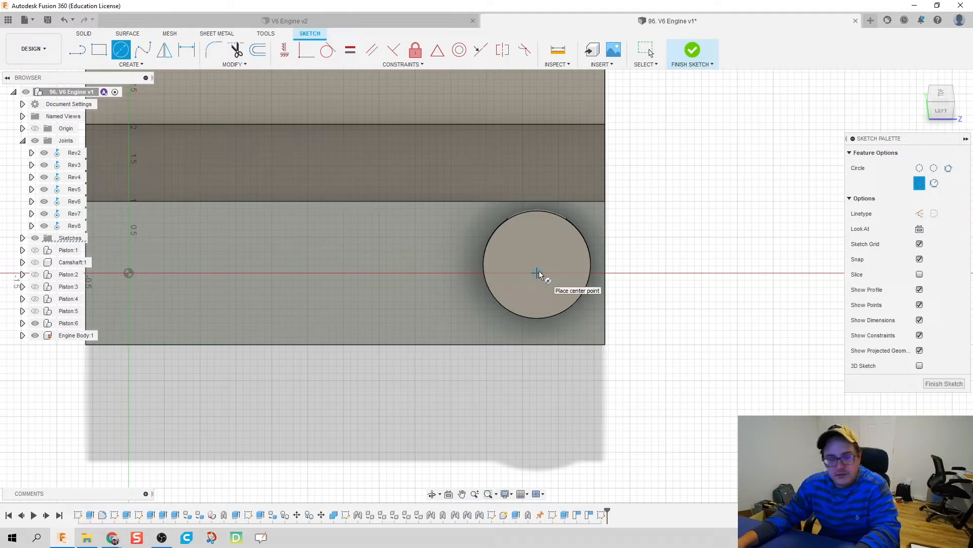
key(p)
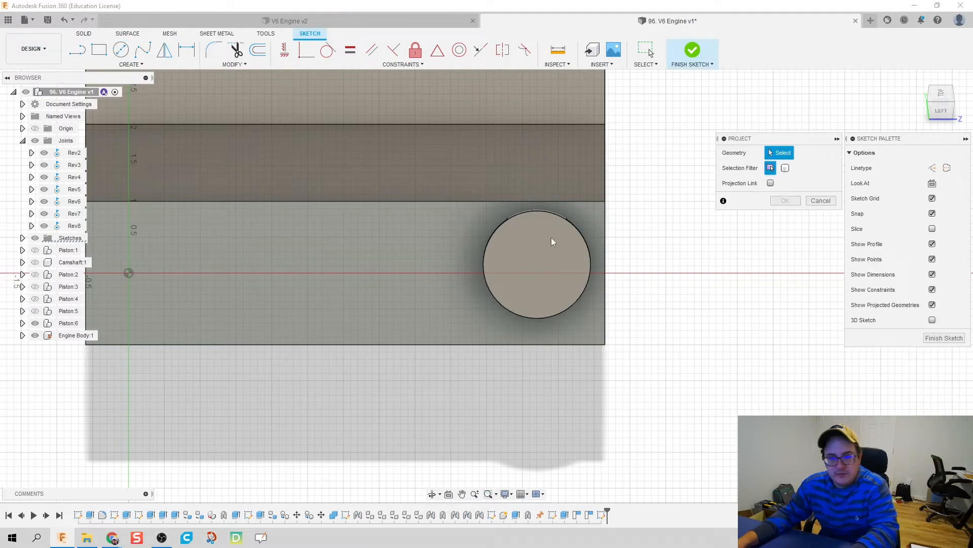
click(555, 299)
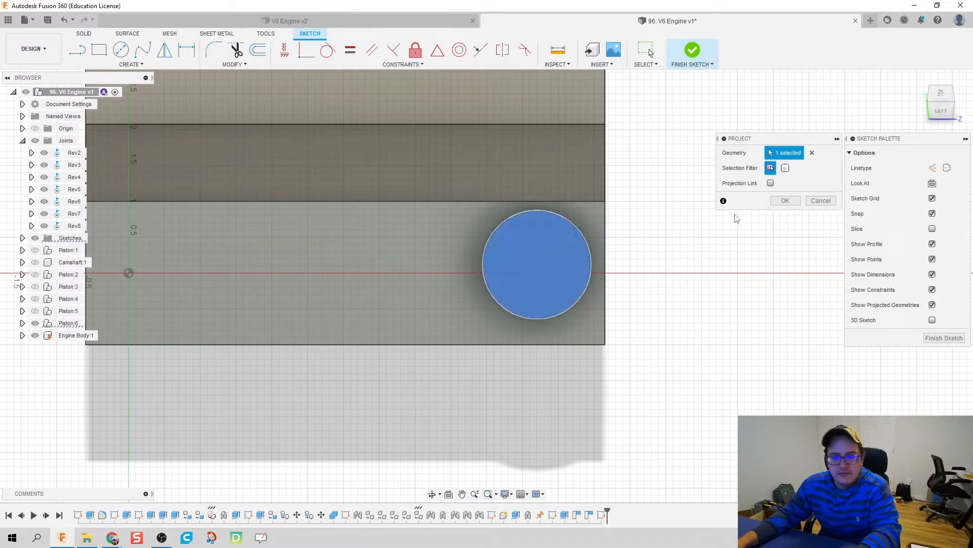
click(785, 201)
scroll(533, 269, up, 3)
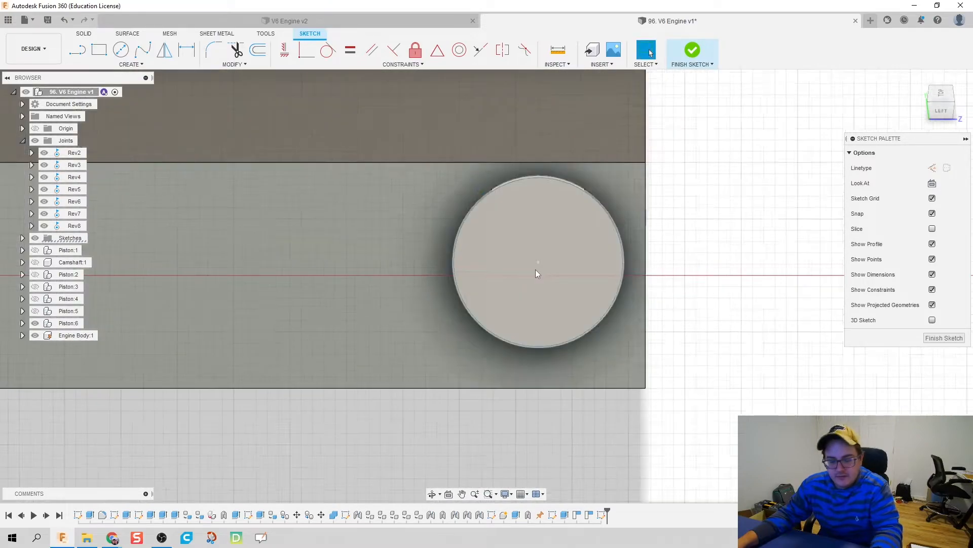
- Dimension the projected circle's center from the block's end edge, and undo the dimension and the projection
key(d)
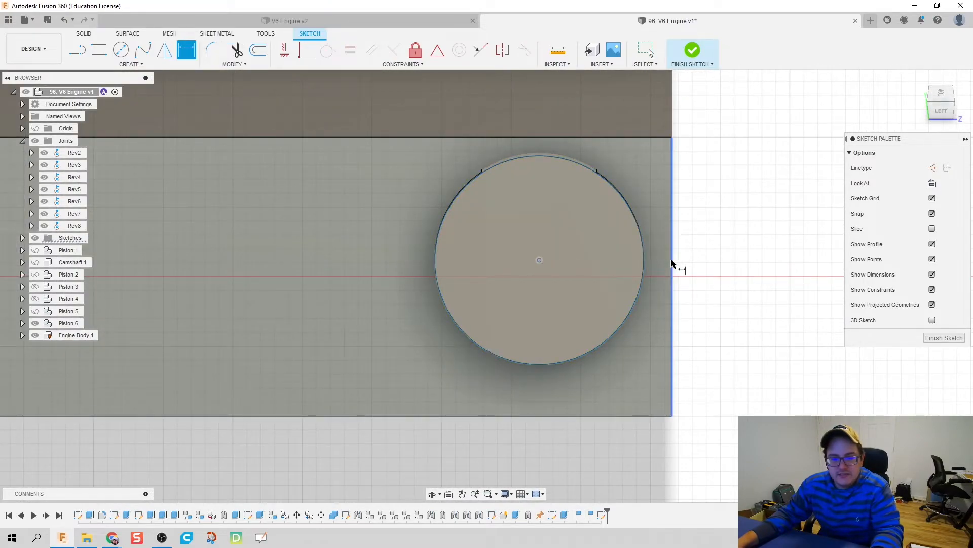
click(605, 450)
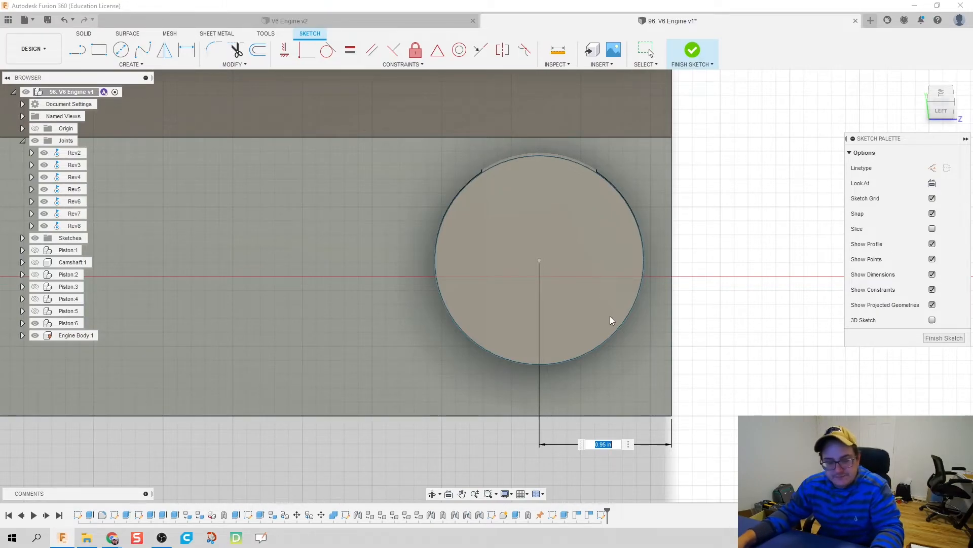
key(Return)
key(Escape)
key(ctrl+z)
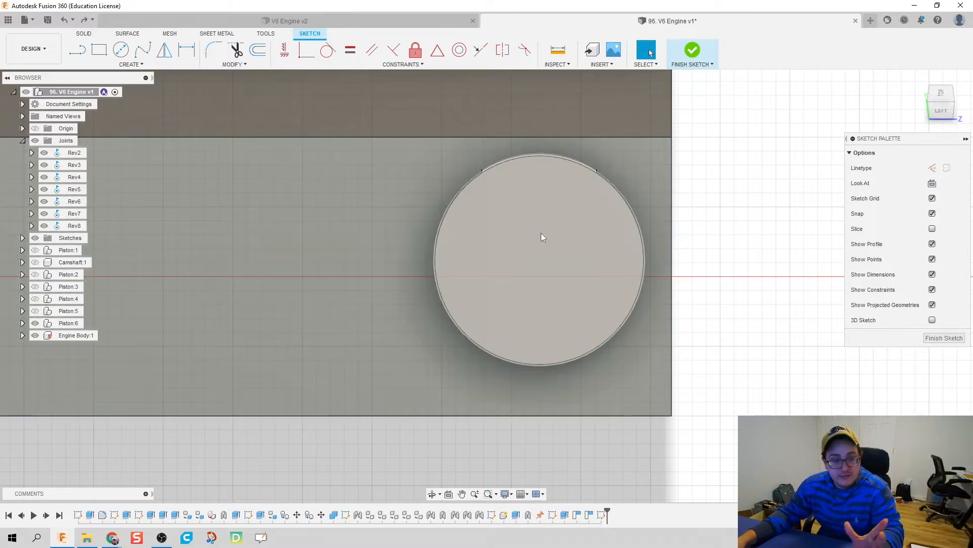
- Draw a 1.5 in diameter circle on the bank face's horizontal axis, in line with Piston:6
key(c)
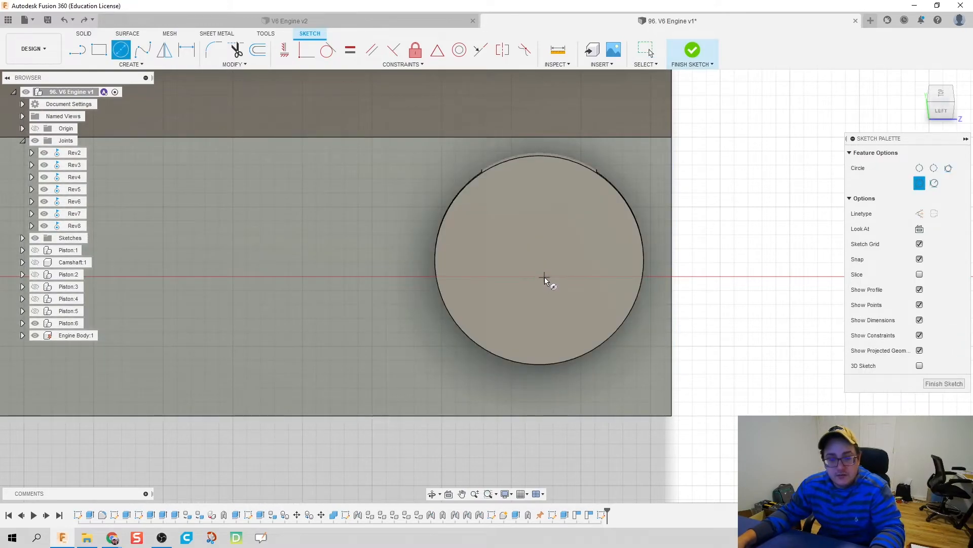
click(539, 276)
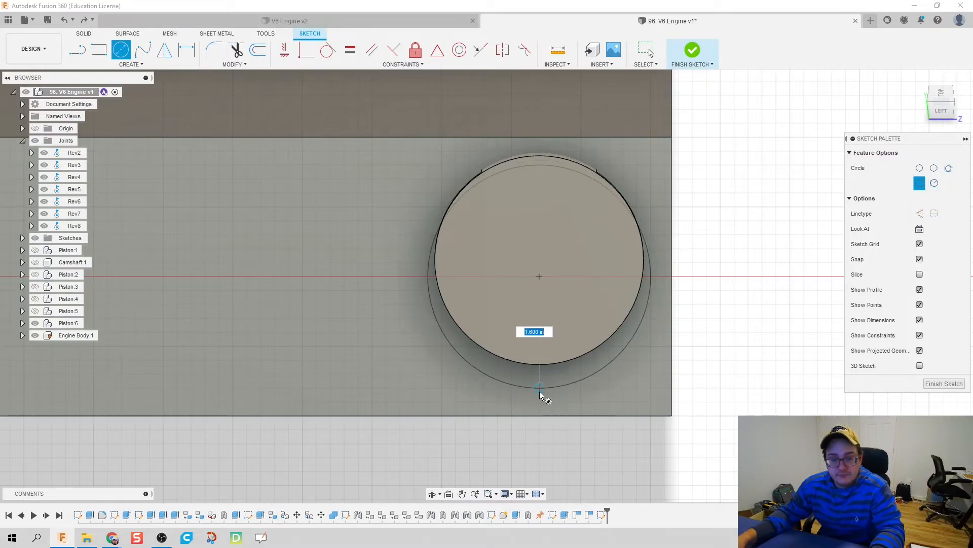
text(1.5)
key(Return)
key(Escape)
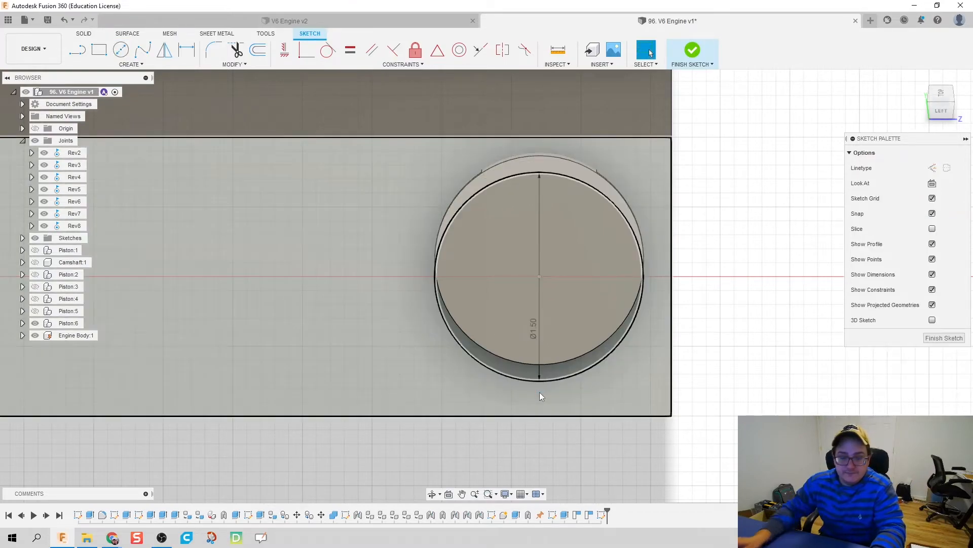
- Dimension the circle's center 0.95 in from the block's end edge
key(d)
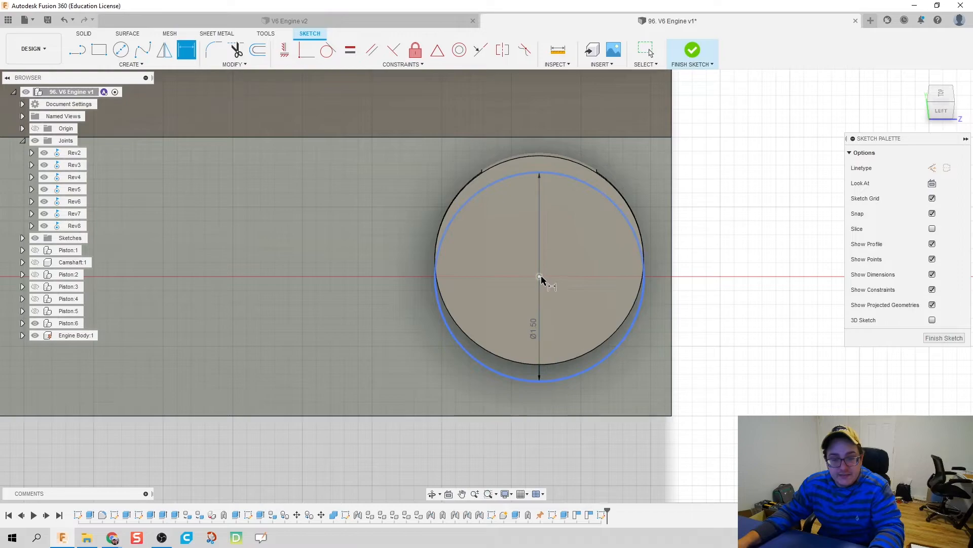
click(673, 282)
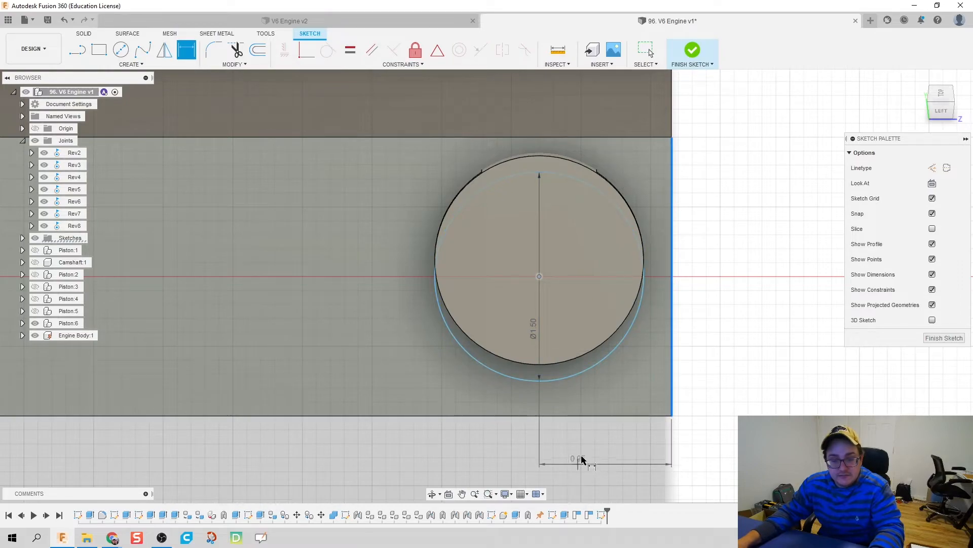
click(641, 462)
key(Return)
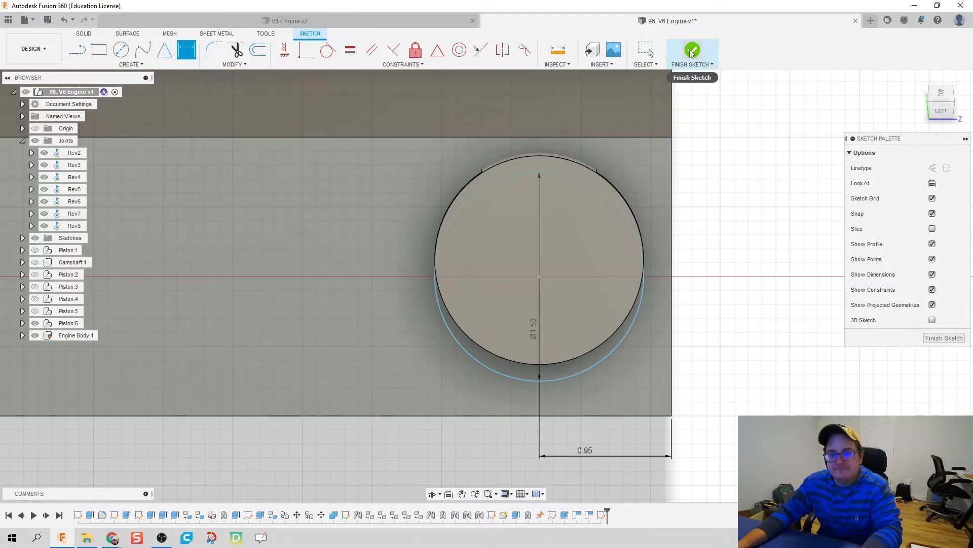
- Set up a rectangular pattern of the 1.5 in circle along the bank face, with quantity 3 and a -4.20 in extent
scroll(710, 191, down, 3)
scroll(710, 191, down, 2)
scroll(701, 226, up, 1)
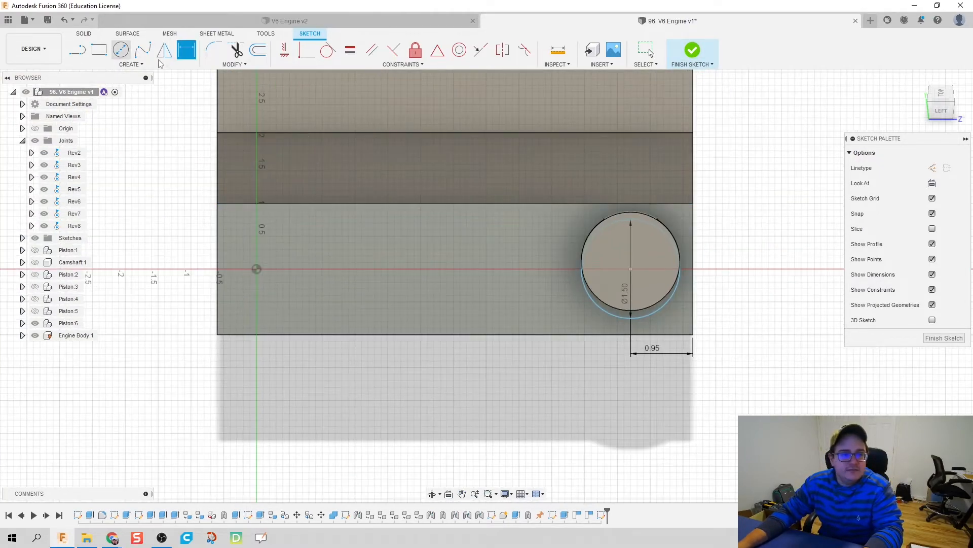
click(131, 64)
click(109, 232)
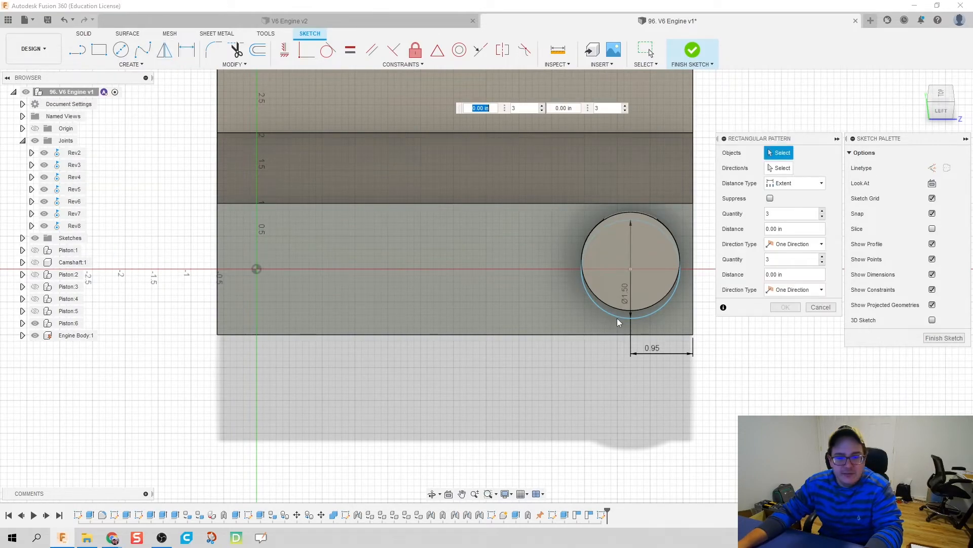
click(647, 317)
drag(640, 268, 367, 253)
- Show Piston:2 and Piston:4 to check the circle spacing, and accept the rectangular pattern
click(35, 287)
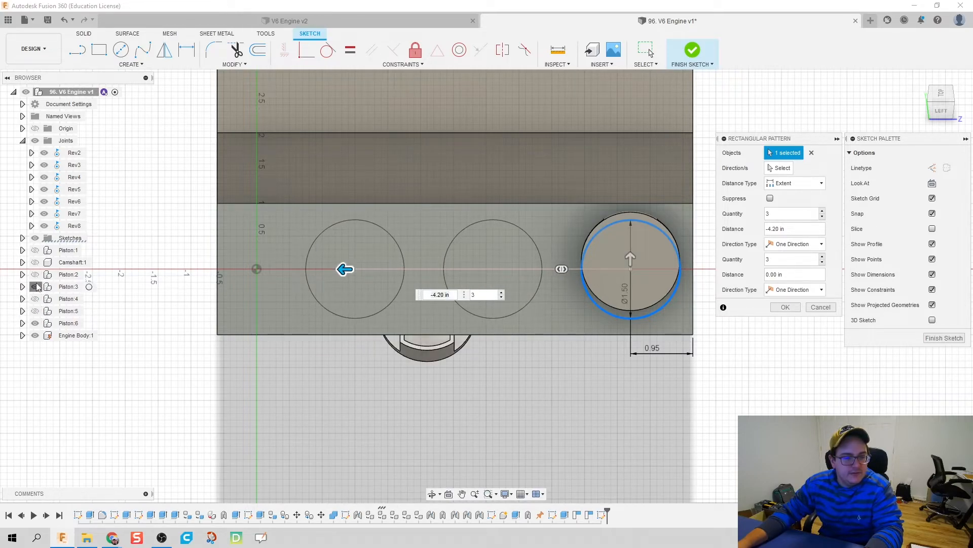
click(35, 286)
click(35, 274)
click(35, 299)
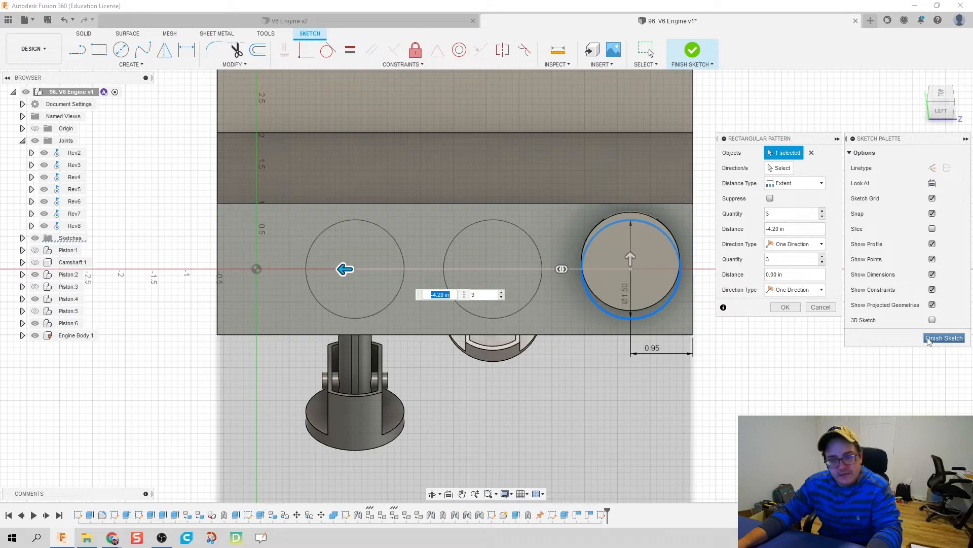
click(786, 307)
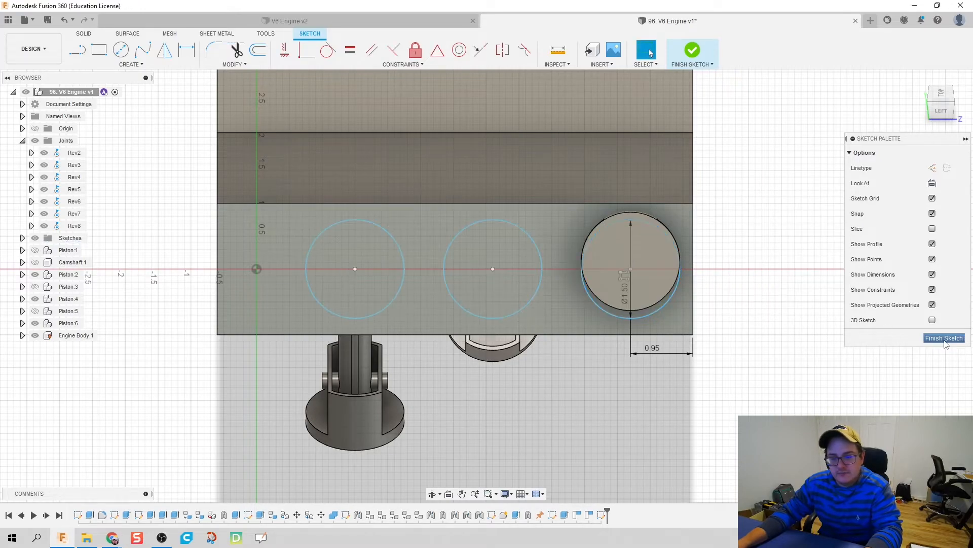
- Finish the bore sketch and hide Piston:2, Piston:4 and Piston:6
click(944, 338)
mouse_move(613, 345)
shift+middle_down()
mouse_move(633, 364)
mouse_move(589, 363)
shift+middle_up()
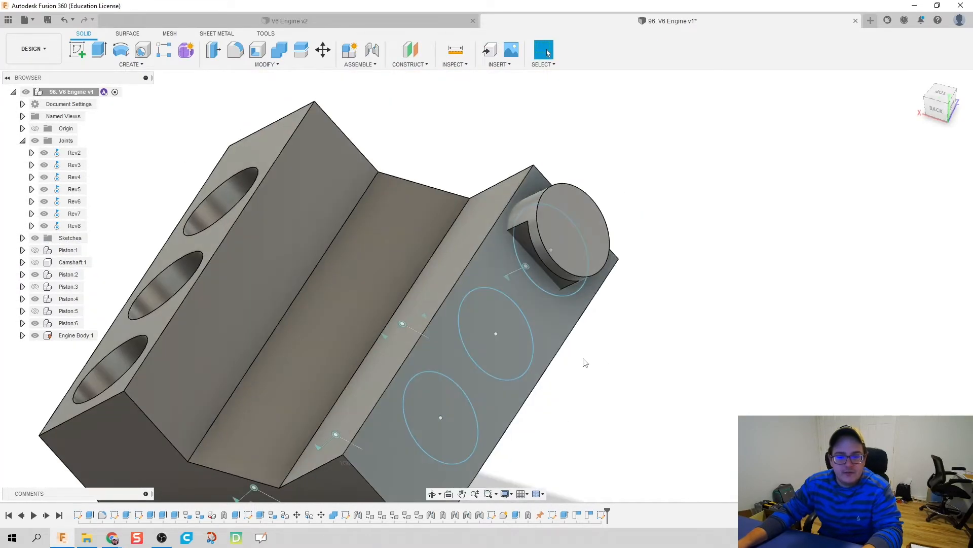
scroll(345, 315, down, 3)
middle_drag(274, 298, 350, 220)
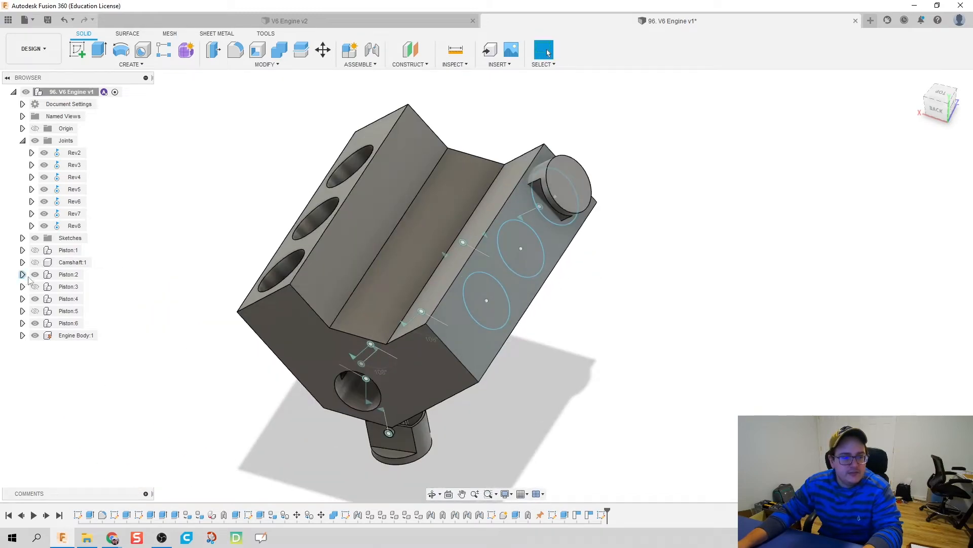
click(35, 274)
click(36, 299)
click(36, 323)
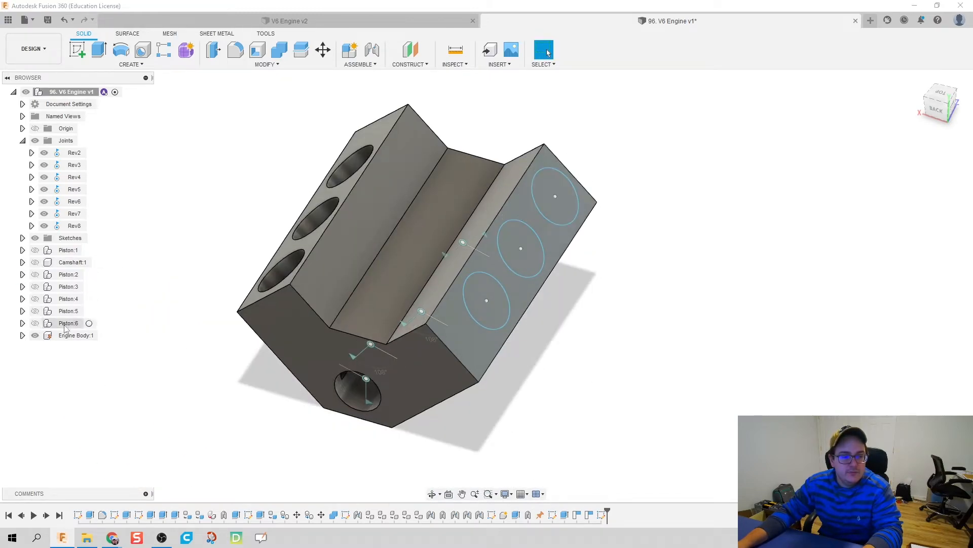
- Extrude the three circles -3.30 in as a cut through the second bank of the engine body
key(e)
click(557, 197)
click(517, 253)
click(491, 300)
drag(500, 294, 404, 339)
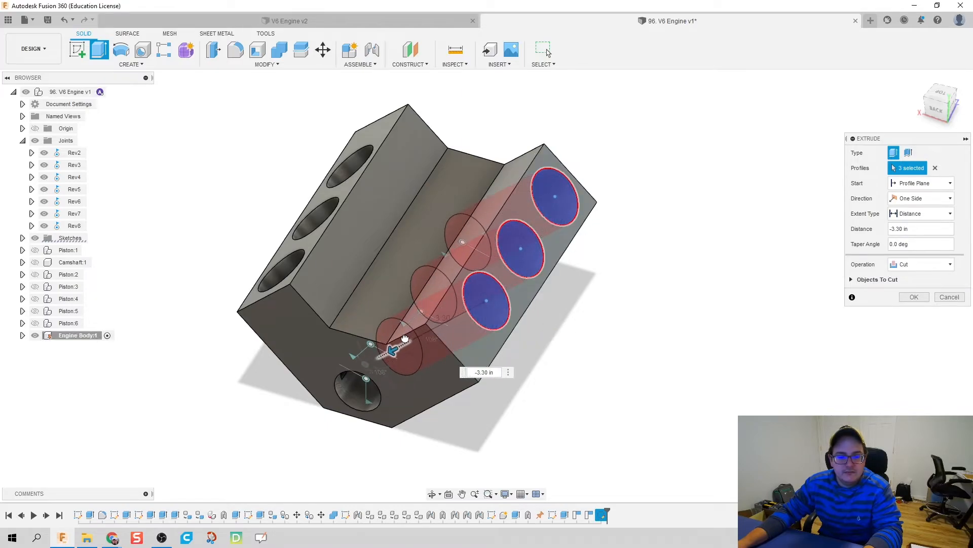
shift+middle_drag(478, 409, 479, 381)
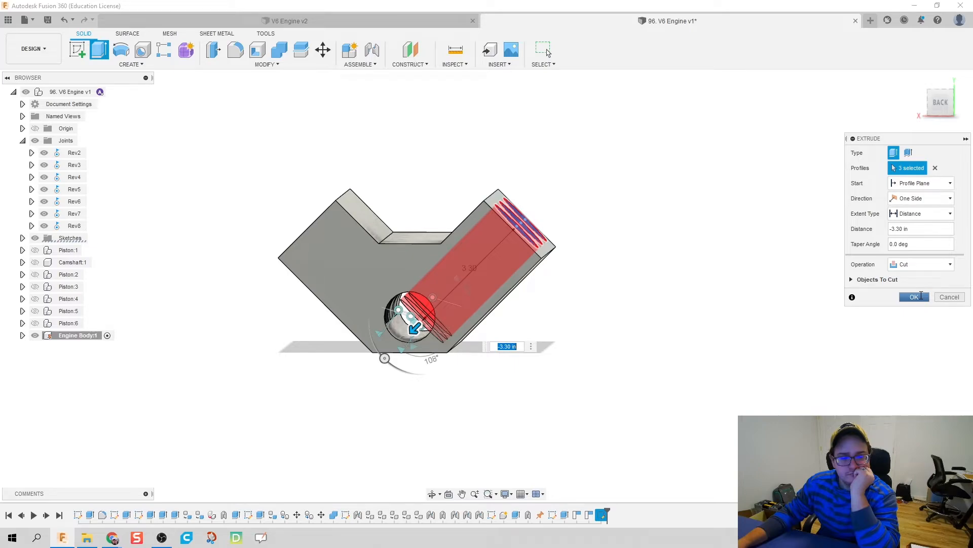
click(915, 296)
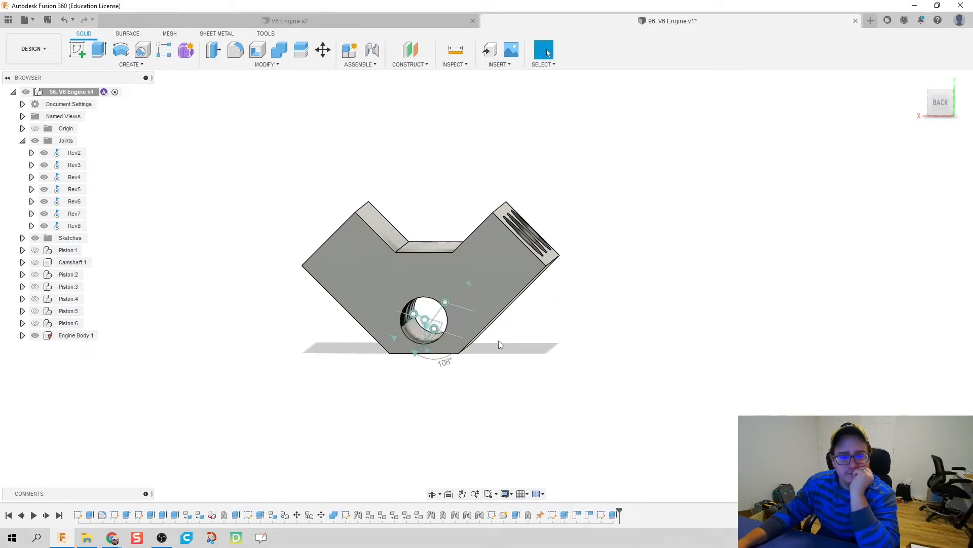
- Show all six pistons again, Piston:1 through Piston:6
click(35, 250)
click(35, 274)
click(35, 286)
click(35, 299)
click(35, 310)
click(35, 323)
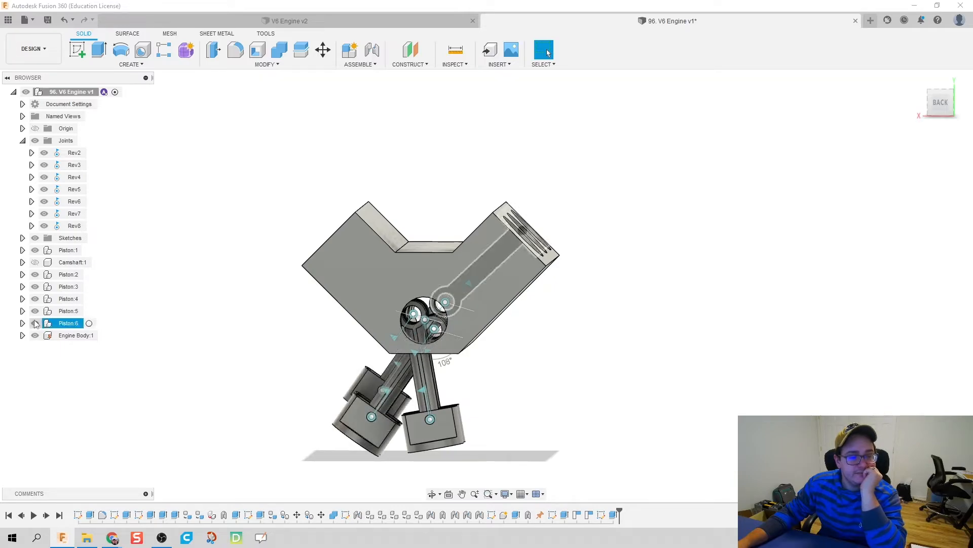
- Try a flipped slider joint along the Z axis between an end piston's head and the back-end bore of the engine body
middle_drag(202, 313, 340, 325)
key(e)
key(Escape)
key(j)
shift+middle_drag(619, 448, 598, 418)
click(592, 390)
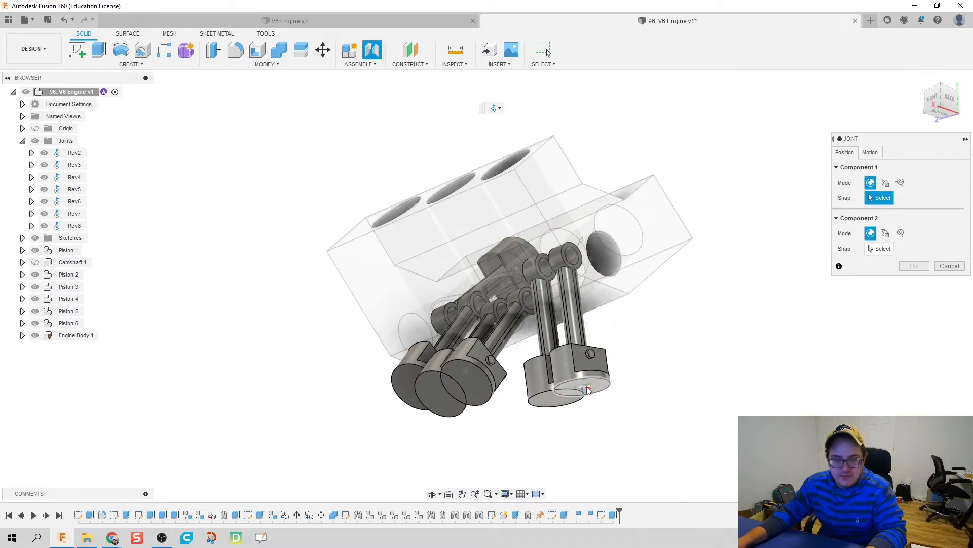
shift+middle_drag(377, 276, 329, 264)
click(553, 308)
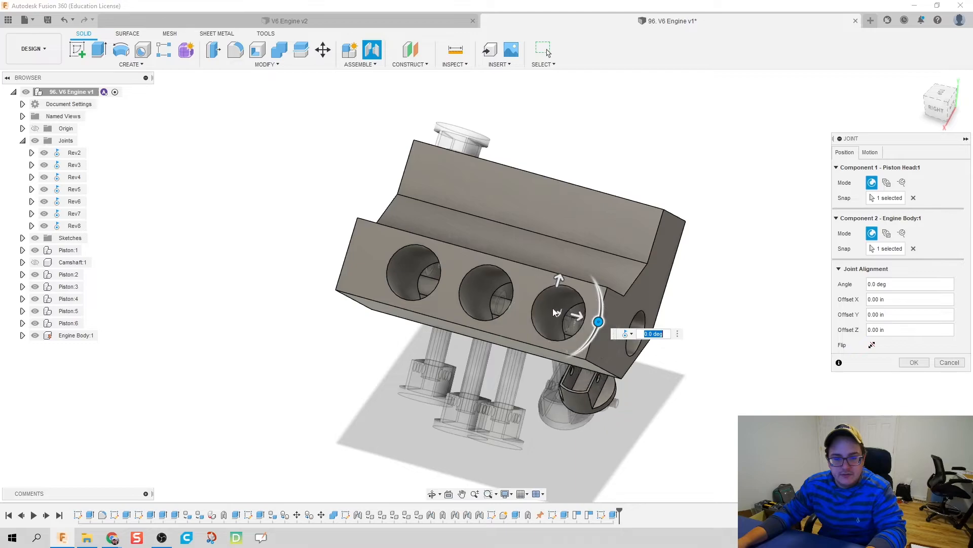
click(873, 345)
click(880, 155)
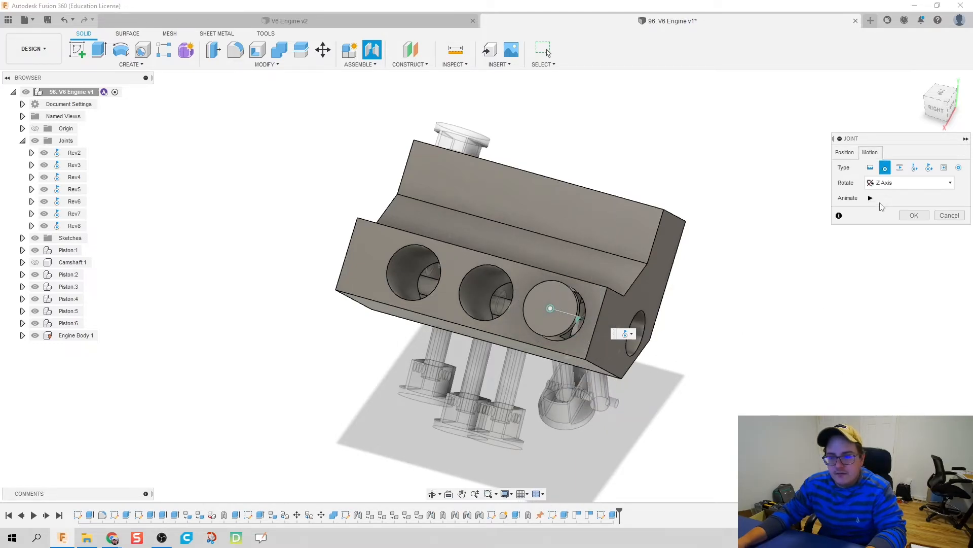
click(900, 168)
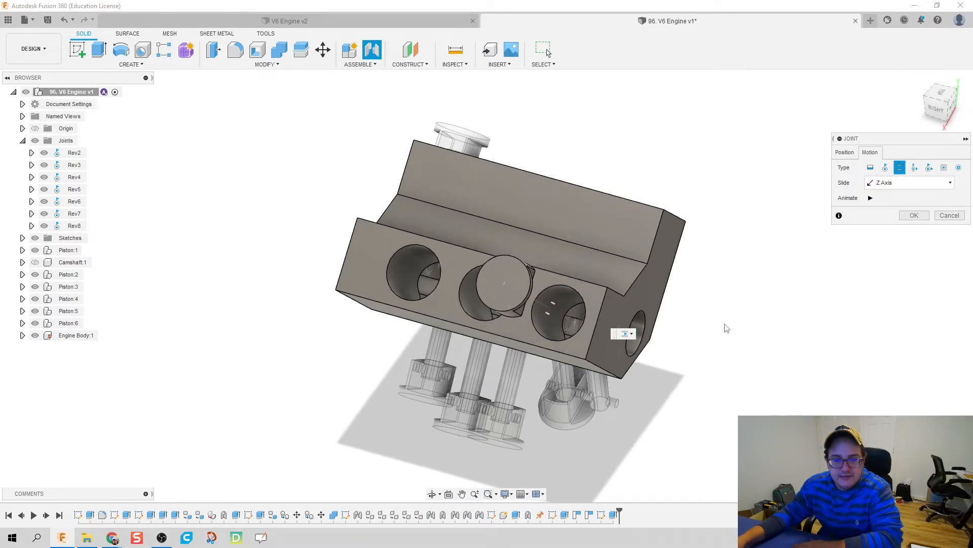
click(916, 216)
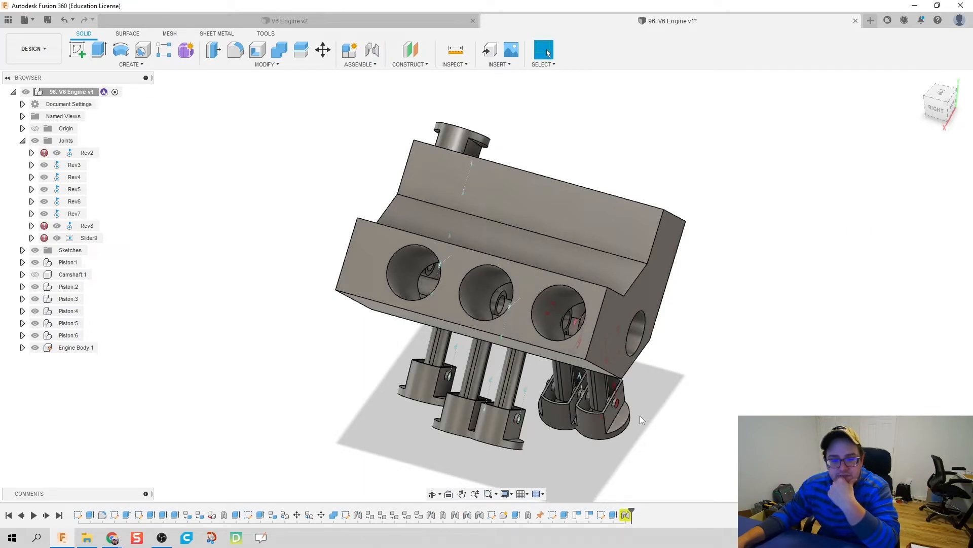
- Undo the slider joint between the piston head and the engine body
shift+middle_drag(668, 418, 654, 386)
key(ctrl+z)
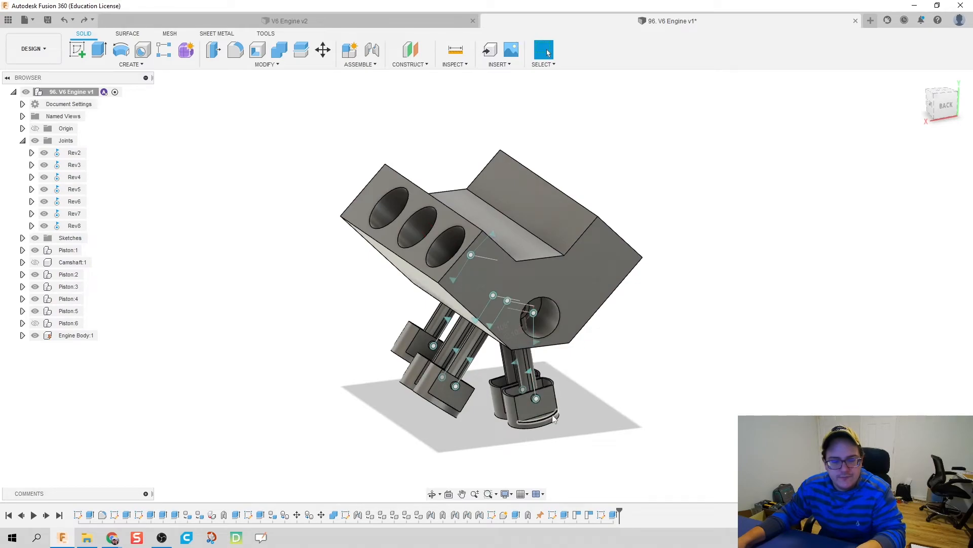
key(ctrl+z)
- Try swinging the back-end piston up toward its bore, and revert the moved components to their previous position
drag(538, 412, 326, 156)
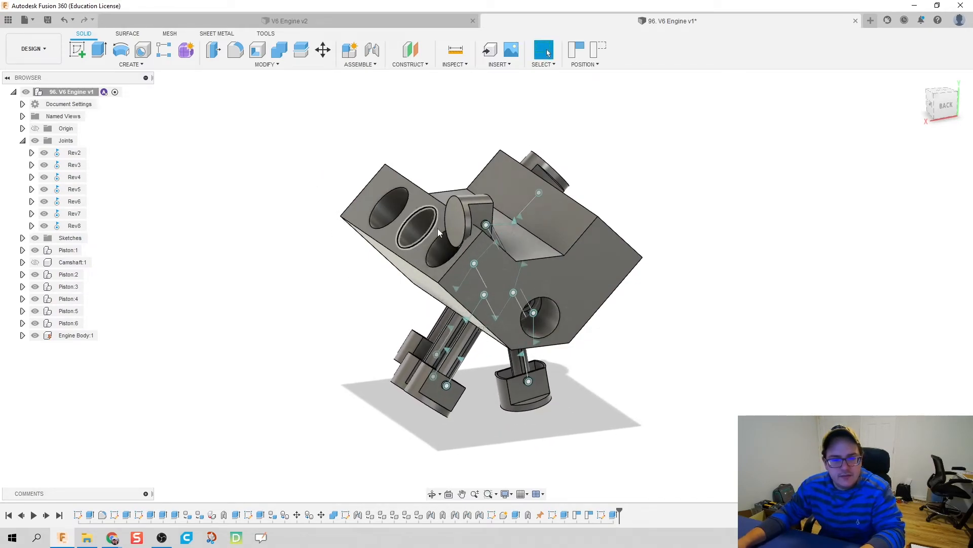
click(583, 47)
drag(478, 417, 375, 246)
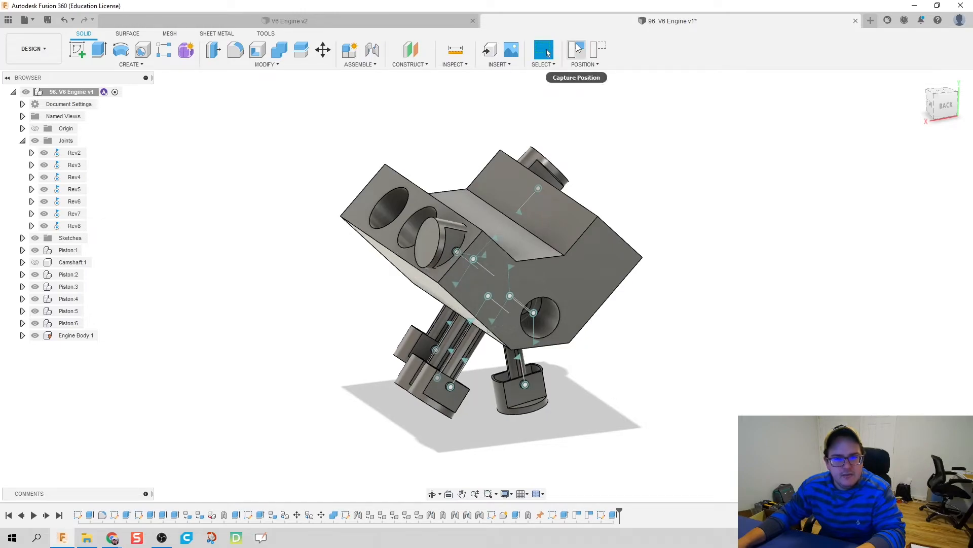
click(599, 51)
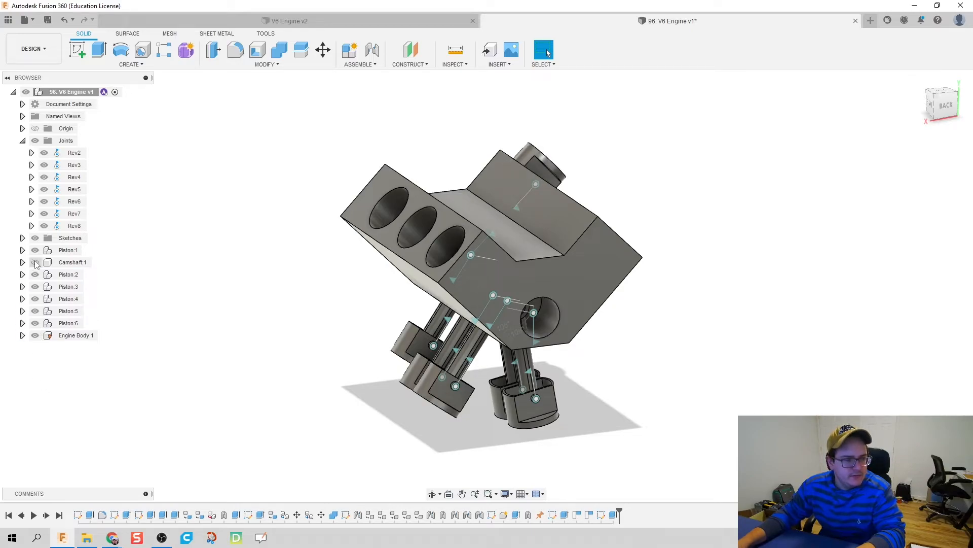
shift+middle_drag(452, 437, 430, 442)
key(j)
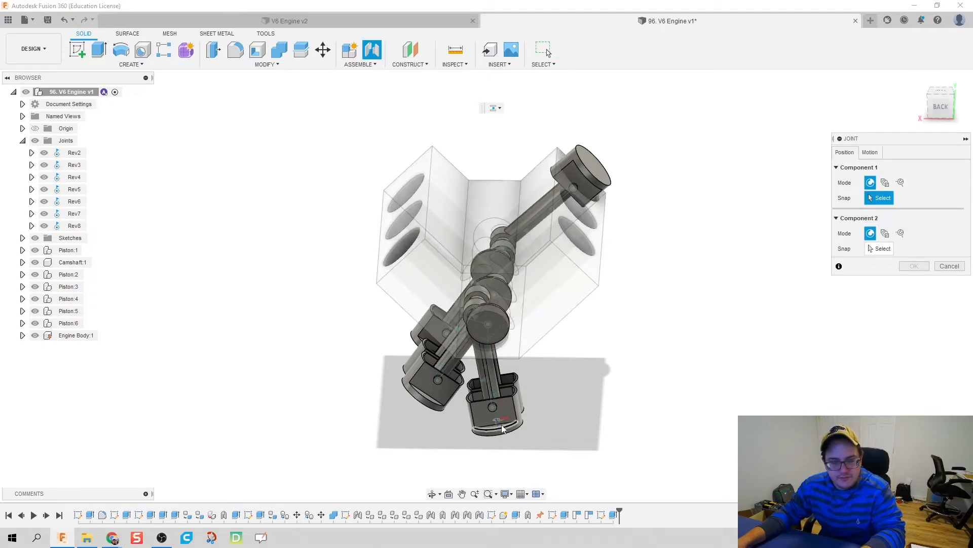
shift+middle_drag(479, 445, 476, 347)
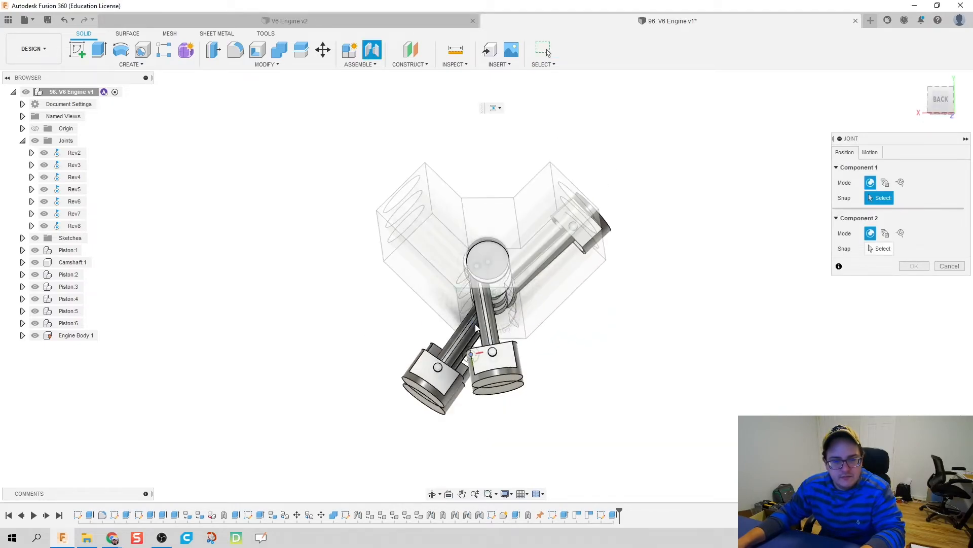
key(Escape)
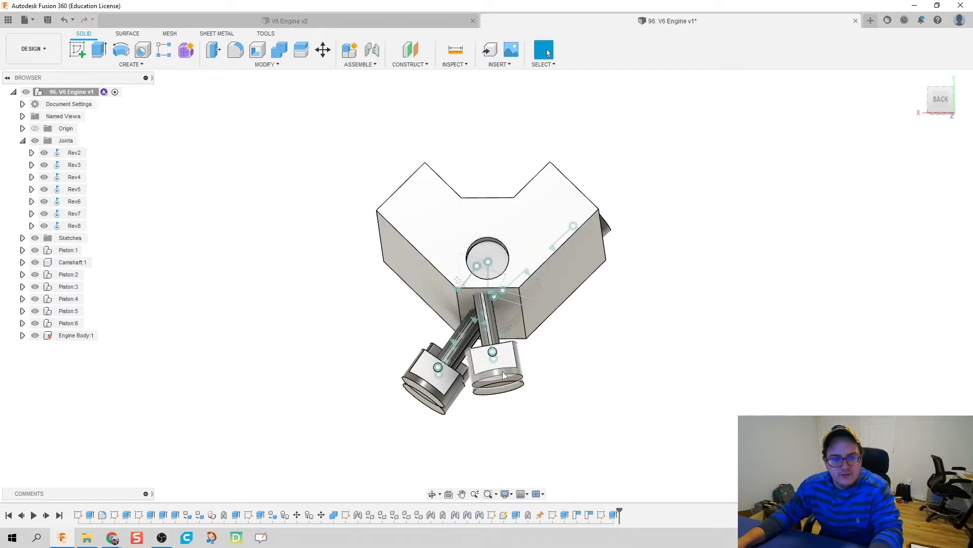
- Swing the back-end piston up to its bore, capturing the position, and join its head to that bore with a flipped slider joint
drag(504, 381, 309, 198)
shift+middle_drag(343, 226, 511, 171)
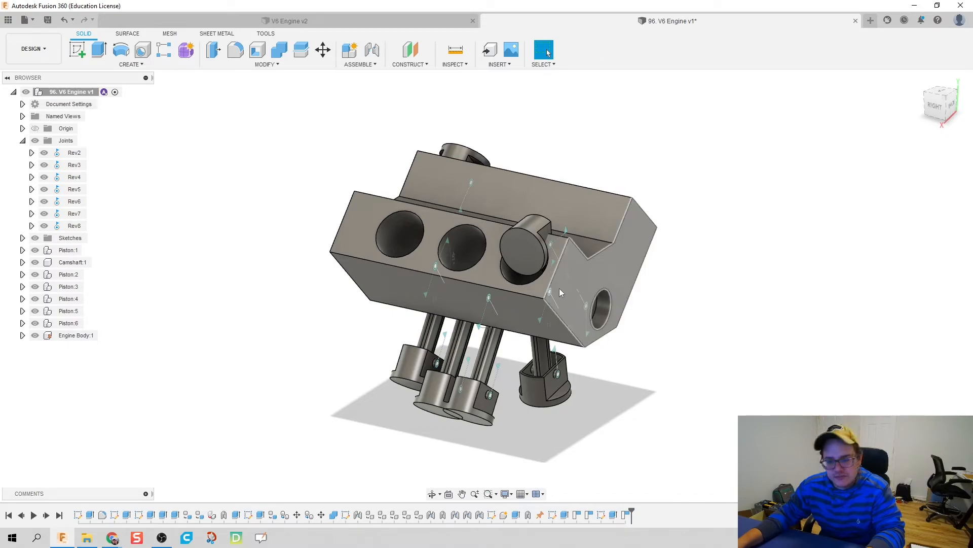
key(j)
click(522, 246)
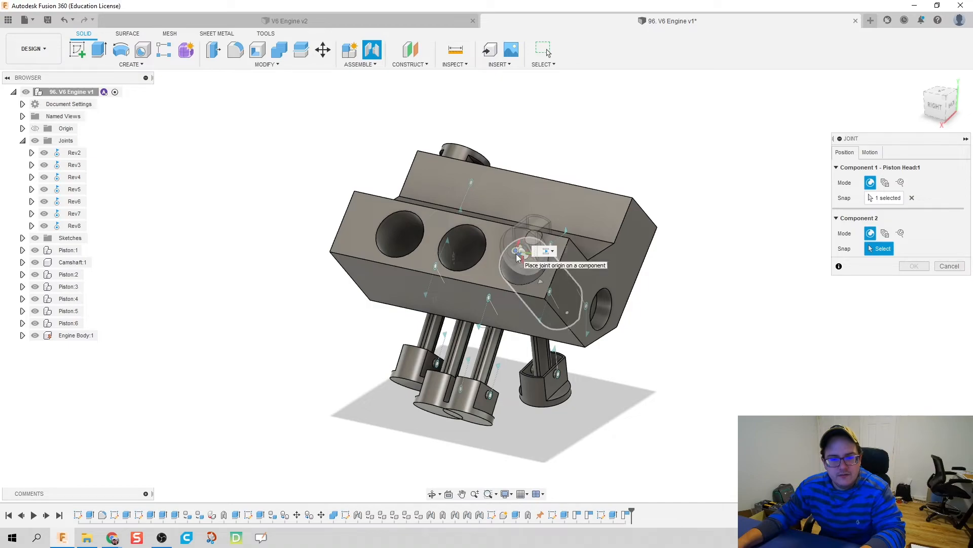
scroll(510, 264, down, 2)
scroll(528, 261, up, 8)
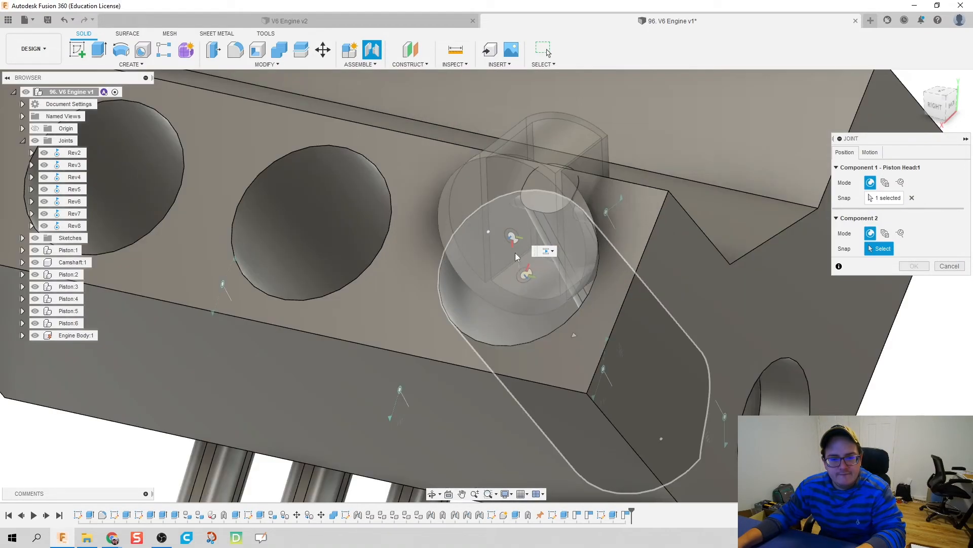
click(485, 235)
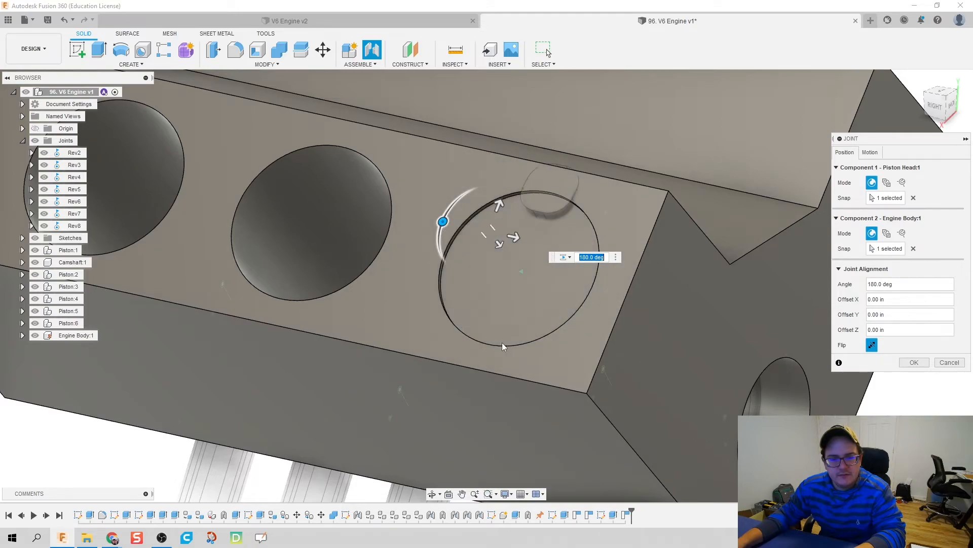
scroll(663, 353, down, 5)
scroll(678, 349, down, 1)
shift+middle_drag(677, 349, 652, 381)
click(914, 362)
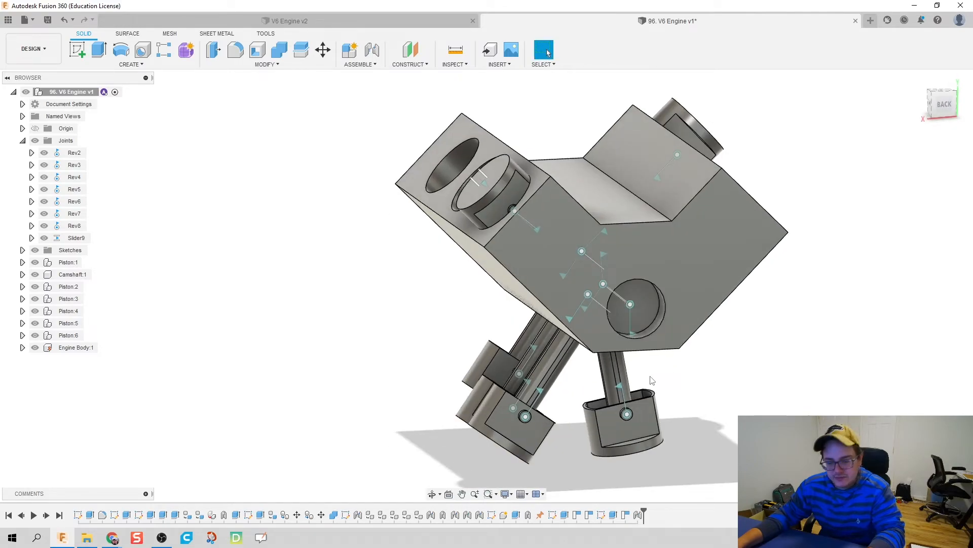
- Join the left bank's rear piston head to its back-end bore with a flipped slider joint at a 180 deg angle
key(j)
shift+middle_drag(704, 431, 659, 330)
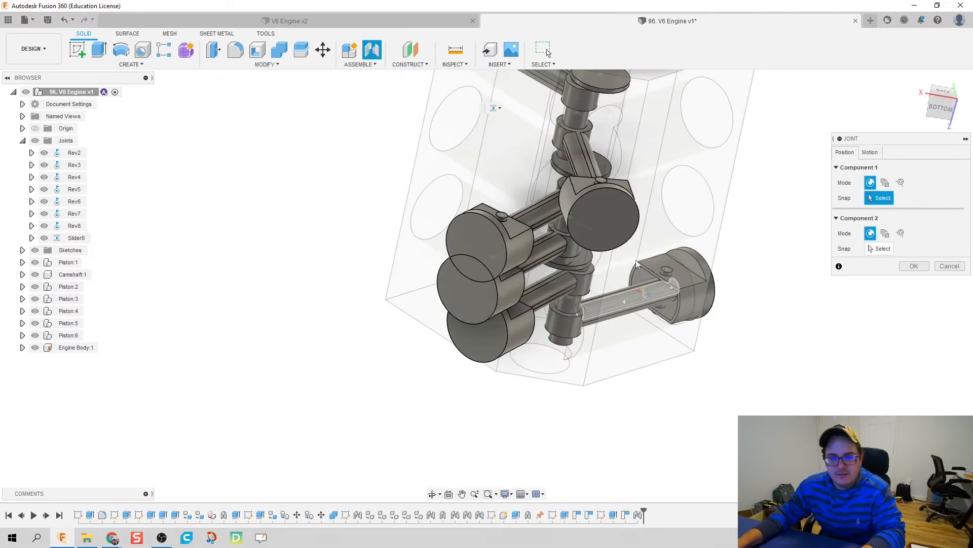
click(603, 223)
shift+middle_drag(387, 139, 439, 253)
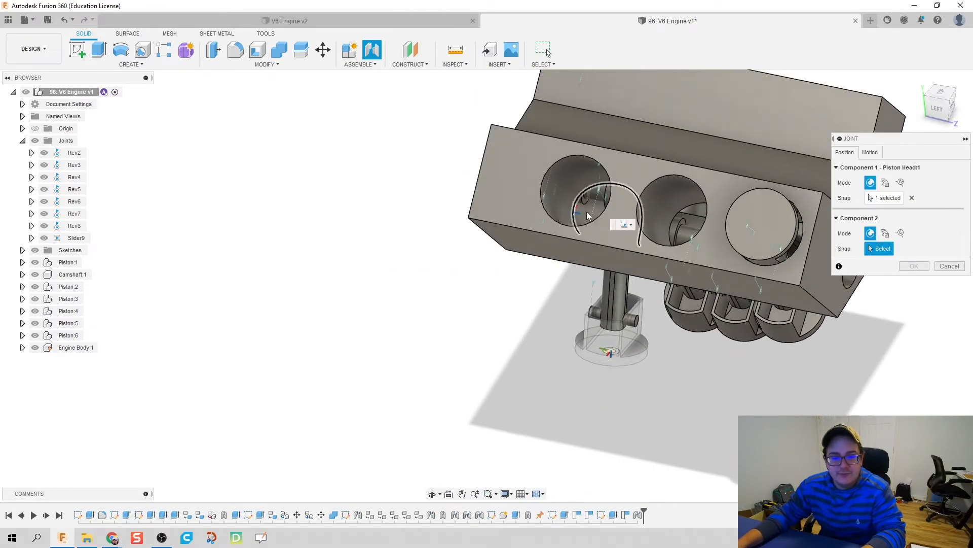
click(574, 188)
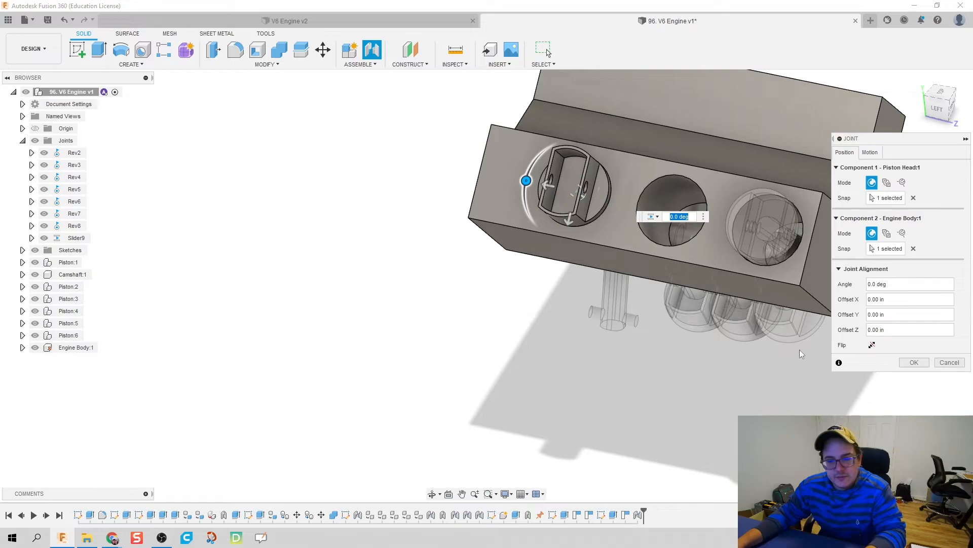
click(872, 345)
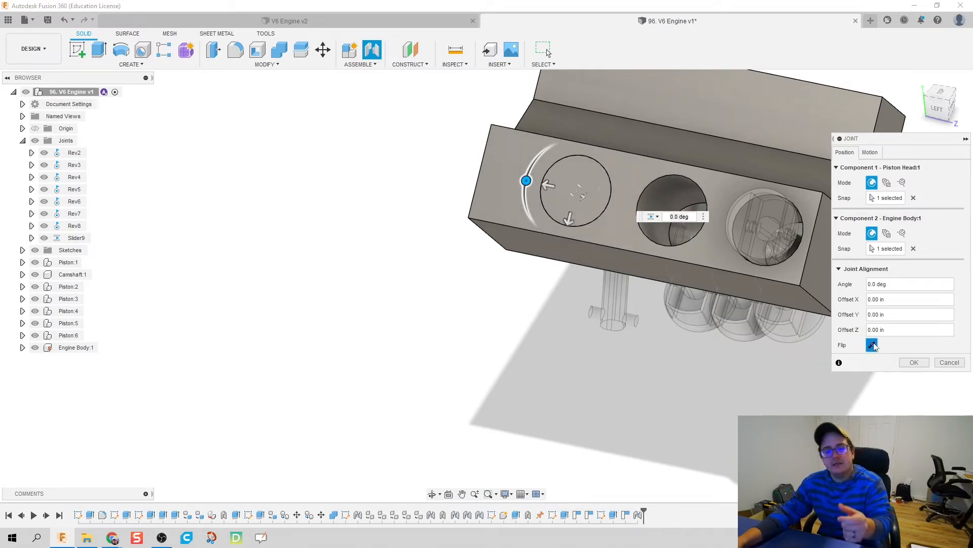
drag(527, 181, 665, 218)
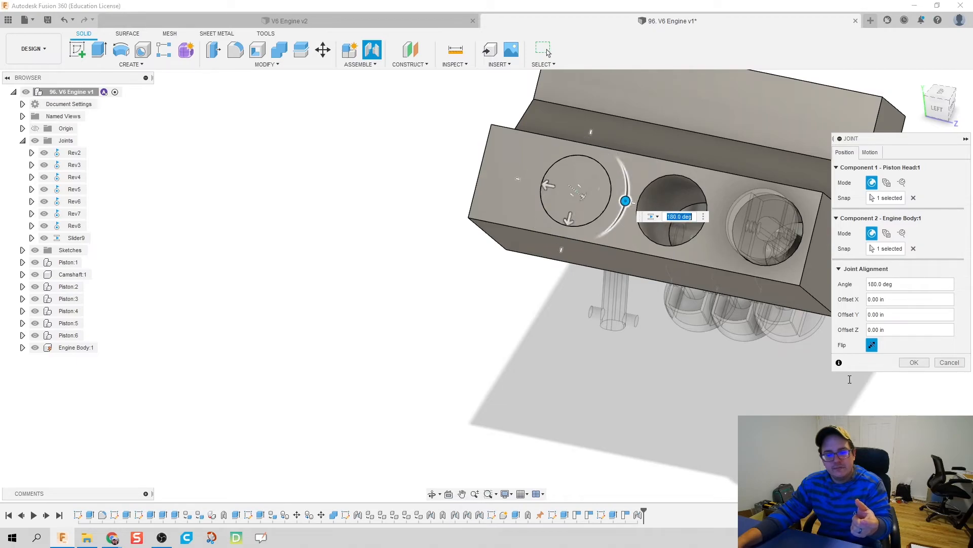
click(922, 366)
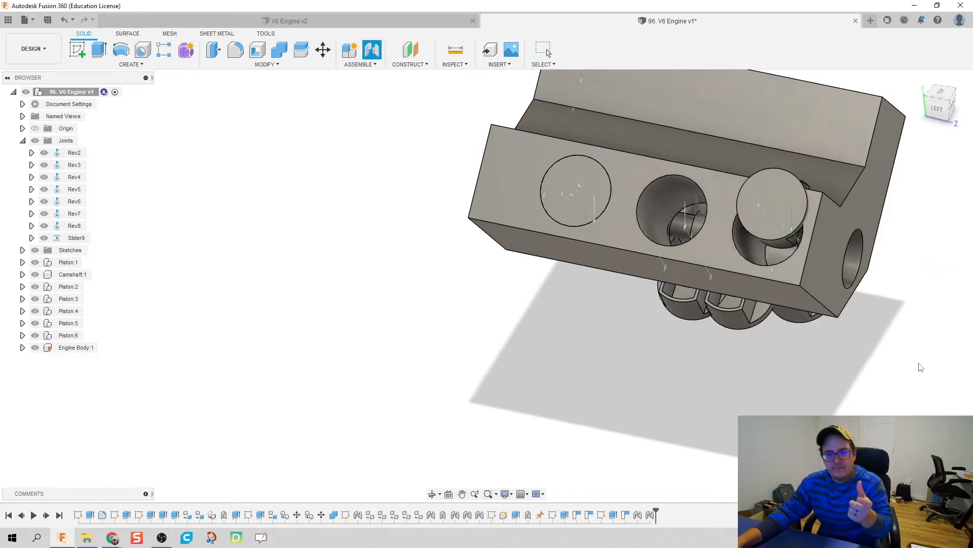
- Join the right bank's middle piston head to the middle bore with a flipped slider joint at a 180 deg angle
shift+middle_drag(563, 319, 687, 385)
key(j)
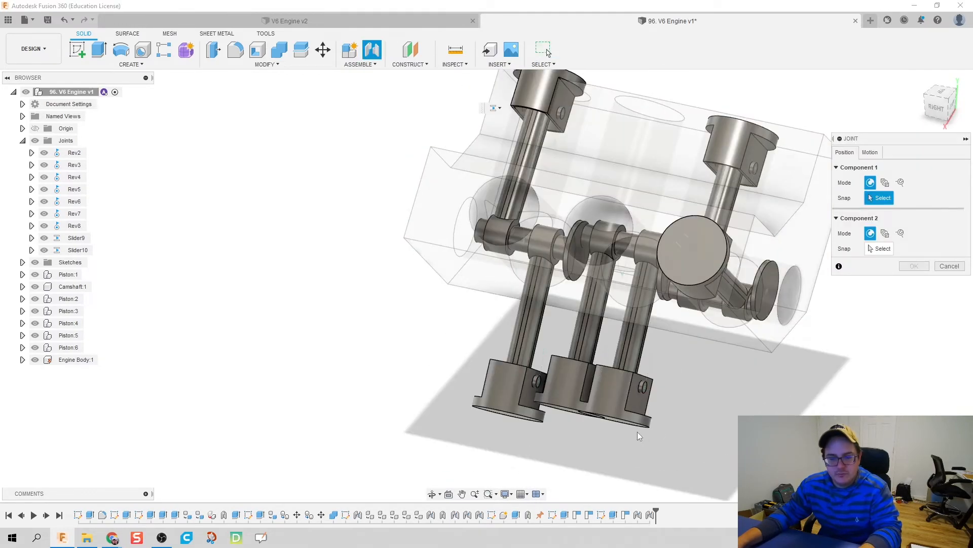
scroll(620, 430, up, 5)
shift+middle_drag(617, 432, 616, 456)
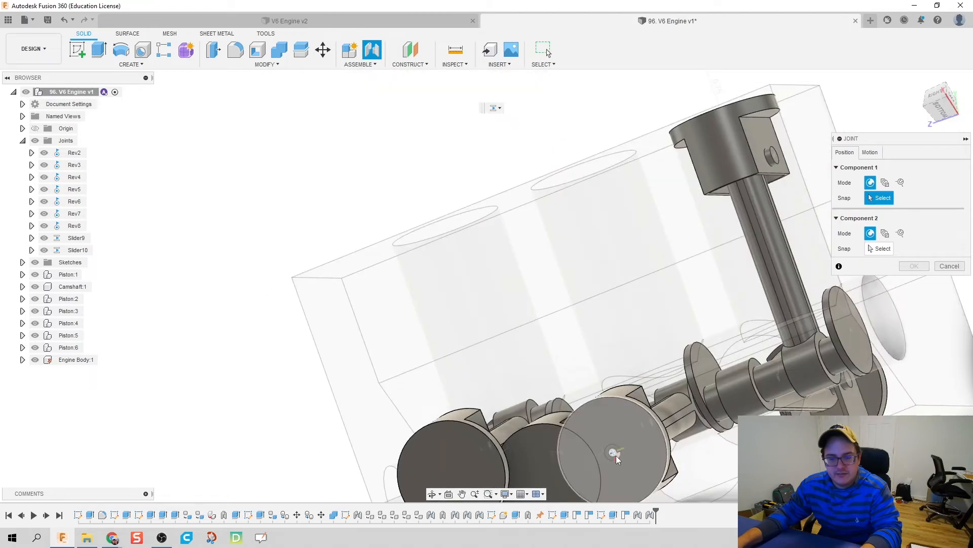
click(615, 454)
shift+middle_drag(630, 170, 689, 241)
scroll(688, 242, down, 2)
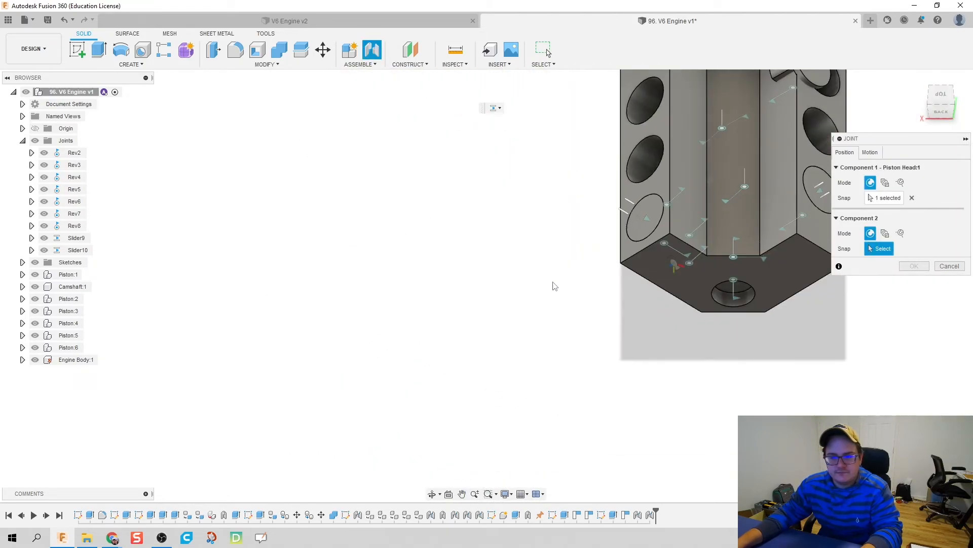
shift+middle_drag(589, 284, 676, 252)
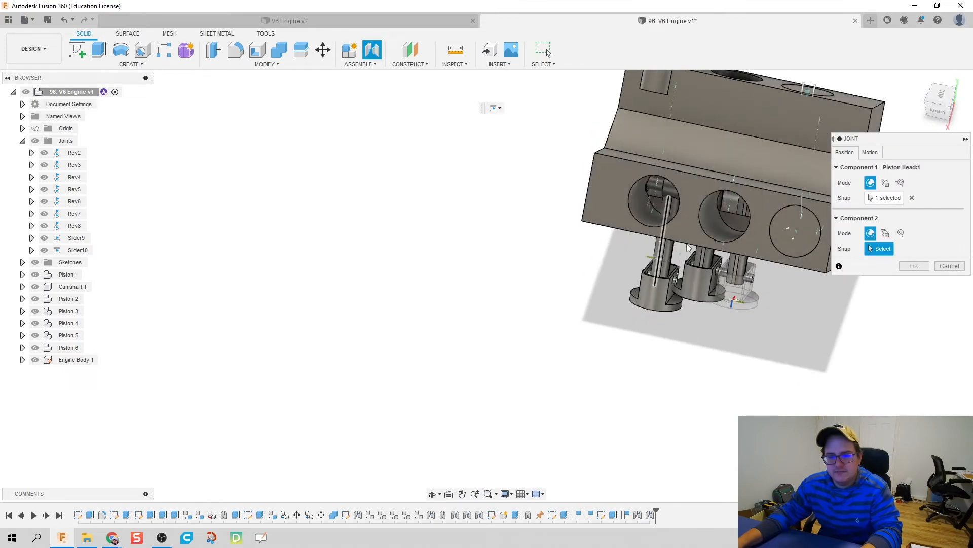
scroll(669, 218, down, 1)
click(698, 211)
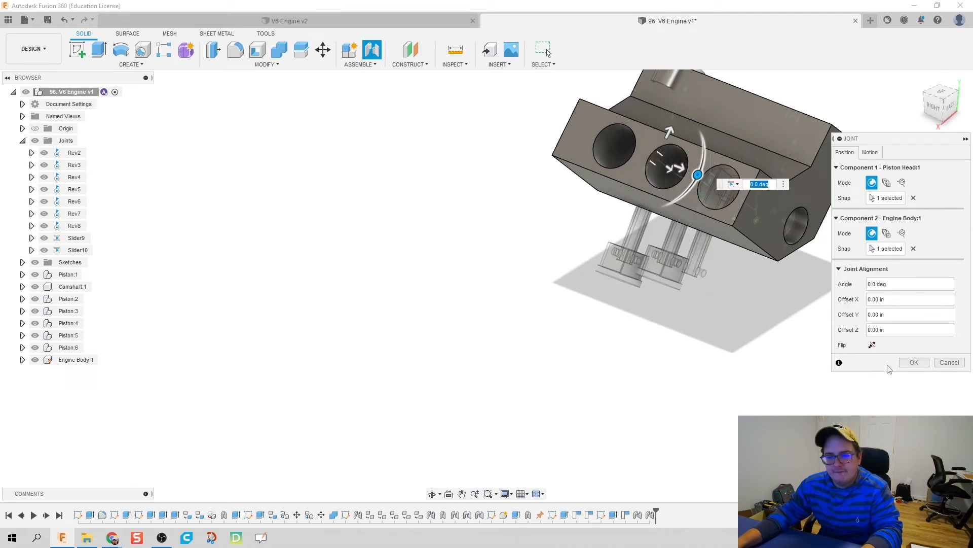
click(872, 344)
drag(698, 174, 601, 138)
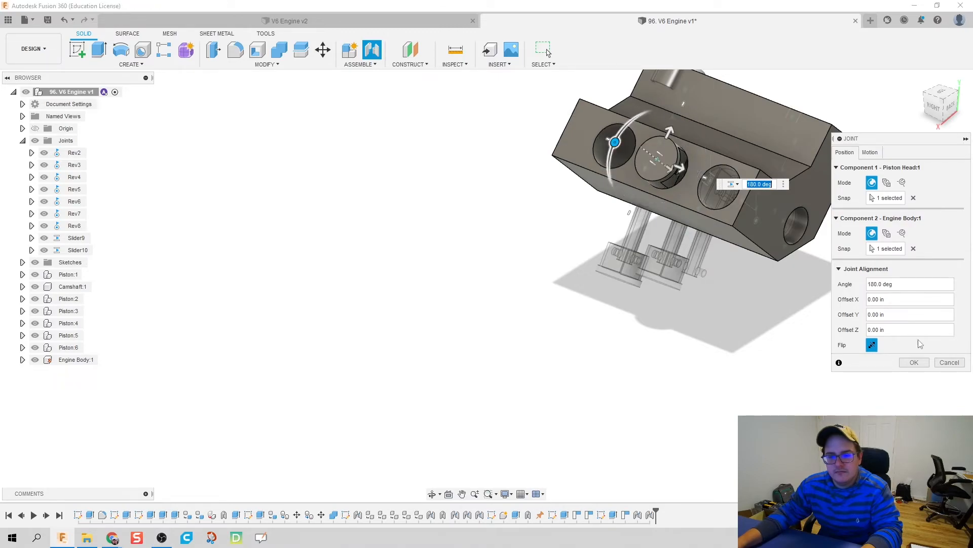
click(915, 362)
- Join the left bank's middle piston head to the middle bore with a slider joint, flipping it and rotating it to the opposite side
scroll(799, 299, down, 2)
middle_drag(799, 300, 751, 324)
key(j)
scroll(638, 381, up, 4)
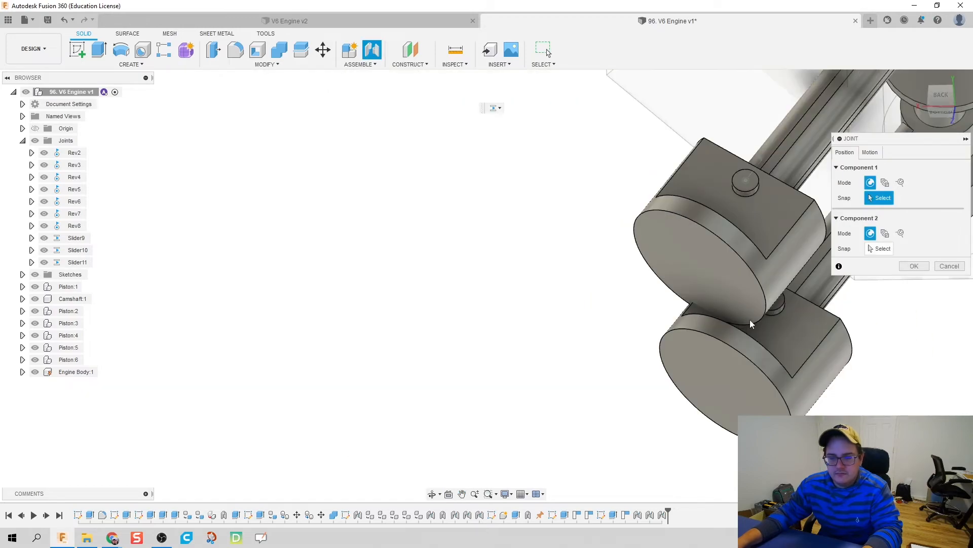
click(697, 272)
scroll(705, 266, down, 5)
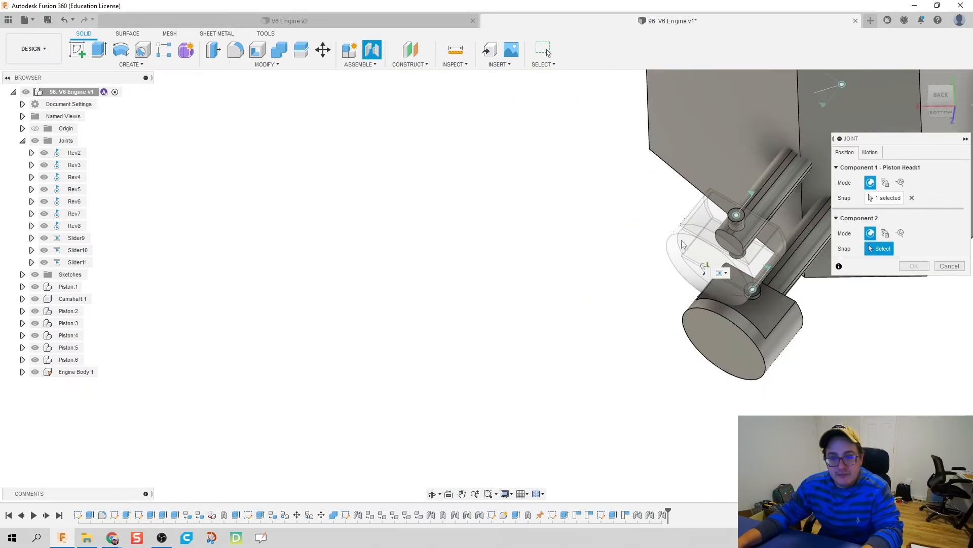
scroll(673, 229, down, 5)
shift+middle_drag(750, 330, 649, 316)
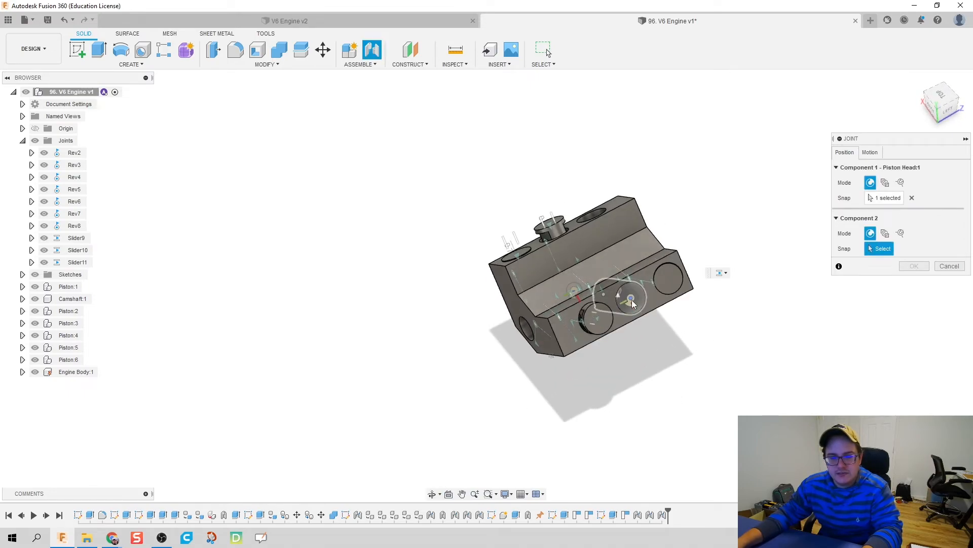
click(632, 299)
click(873, 345)
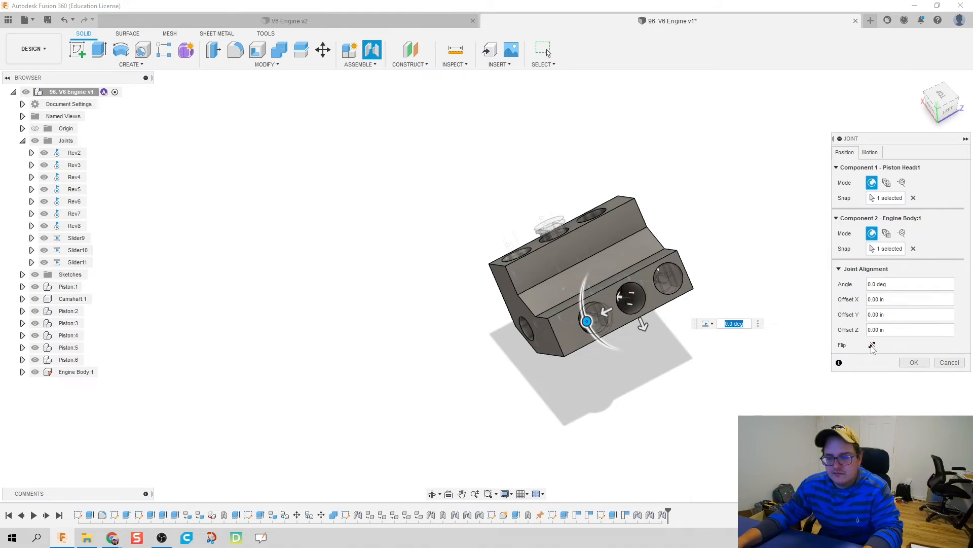
drag(602, 315, 726, 247)
click(914, 363)
shift+middle_drag(629, 388, 595, 350)
key(j)
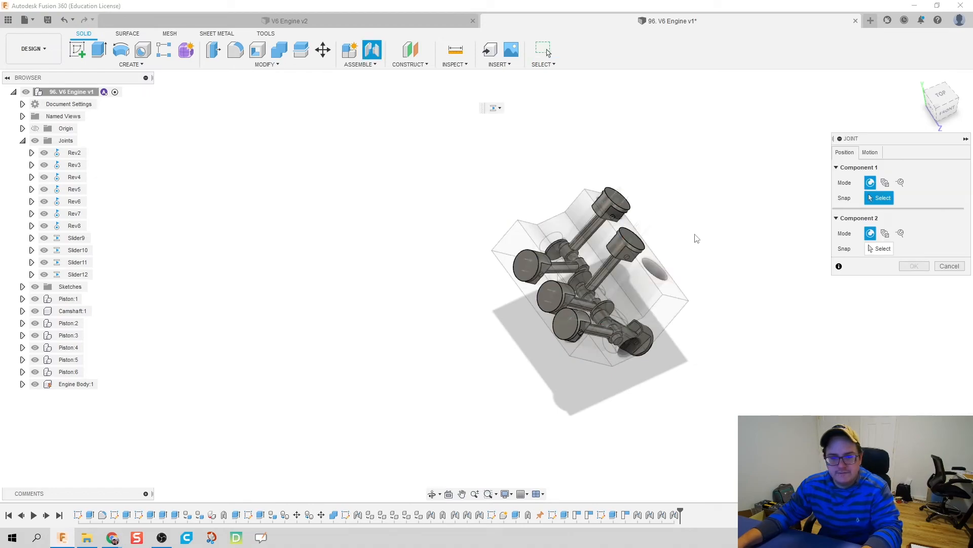
shift+middle_drag(536, 361, 628, 330)
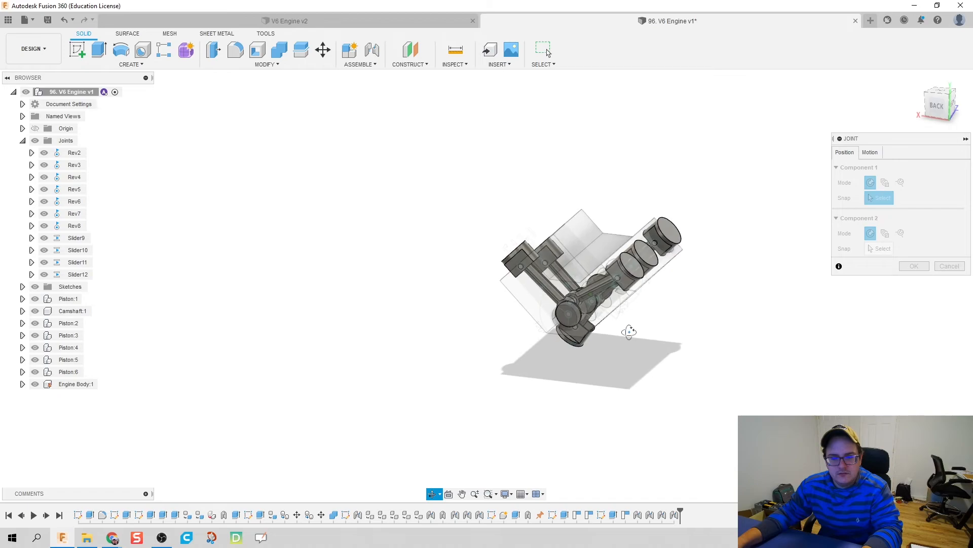
key(Escape)
- Join the right bank's hanging front piston head to the front-end bore with a flipped slider joint at a 180 deg angle
shift+middle_drag(684, 317, 768, 314)
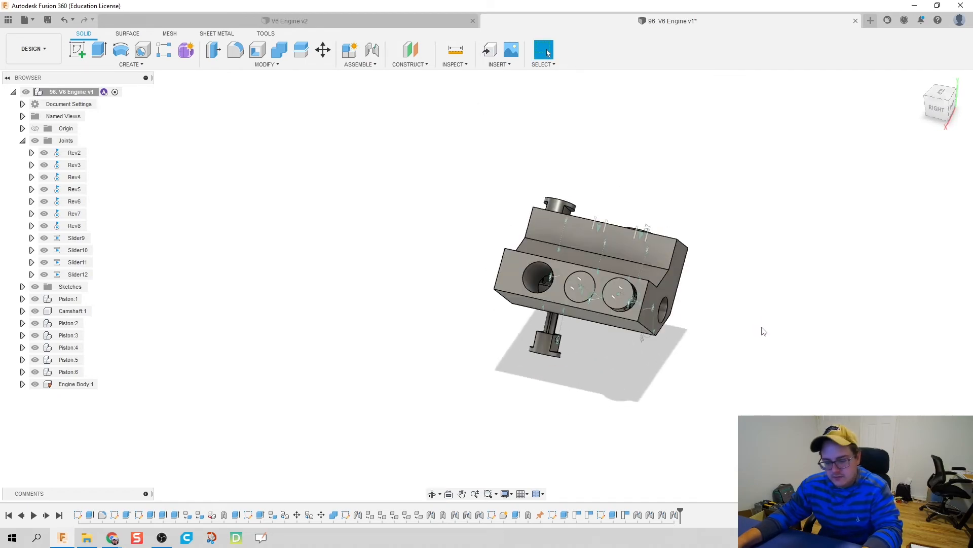
key(j)
shift+middle_drag(531, 361, 555, 361)
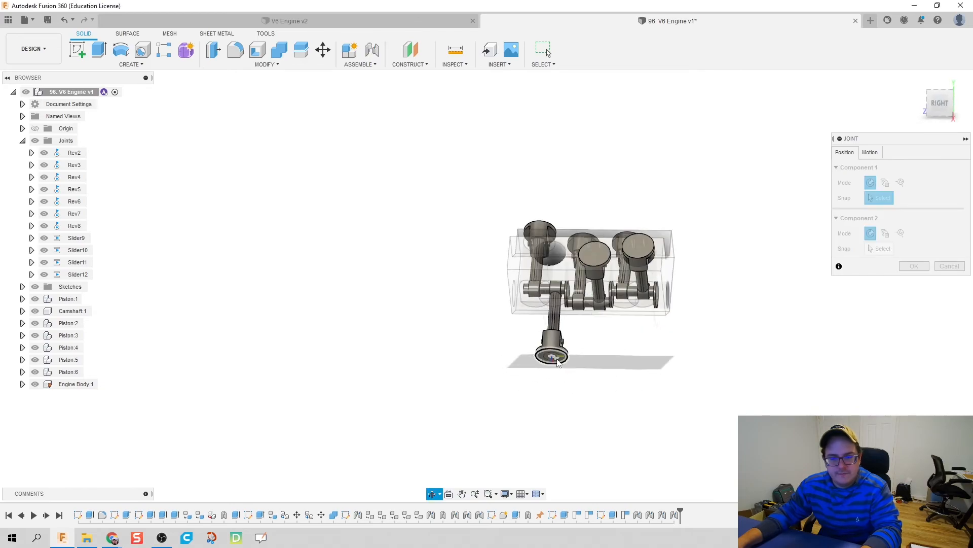
click(555, 361)
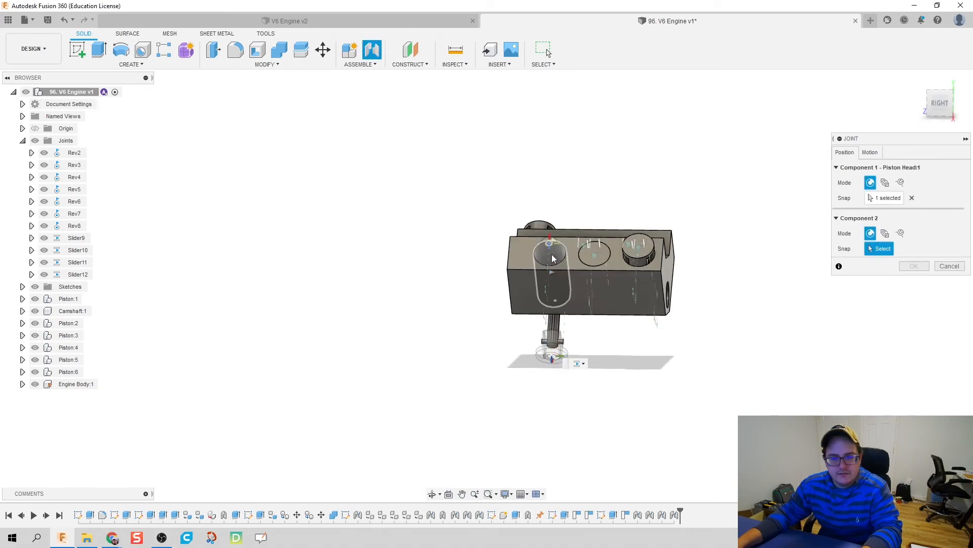
click(551, 250)
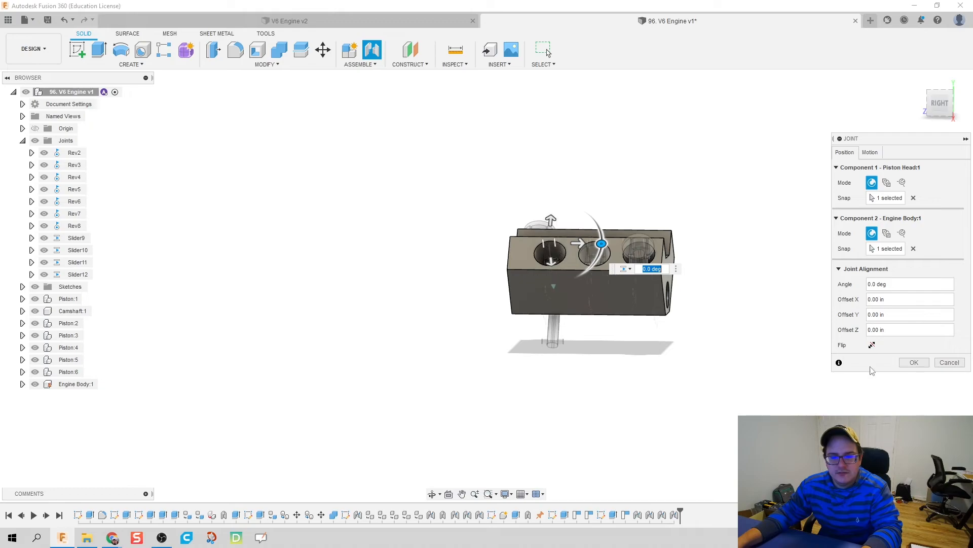
click(871, 345)
drag(598, 247, 542, 283)
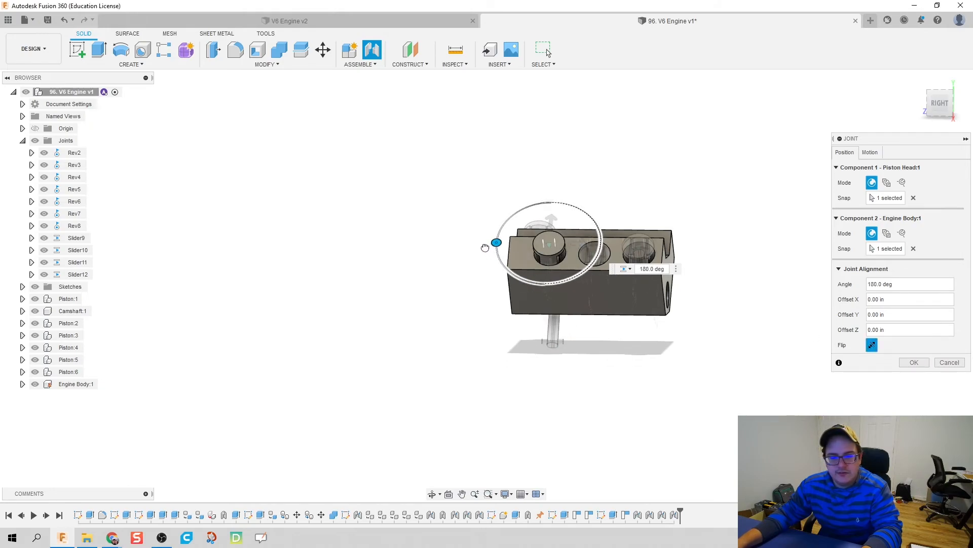
drag(485, 247, 486, 247)
click(913, 363)
- Join the left bank's front piston head to the remaining front-end bore with a flipped slider joint at a 180 deg angle
shift+middle_drag(450, 373, 582, 387)
key(j)
scroll(594, 259, up, 5)
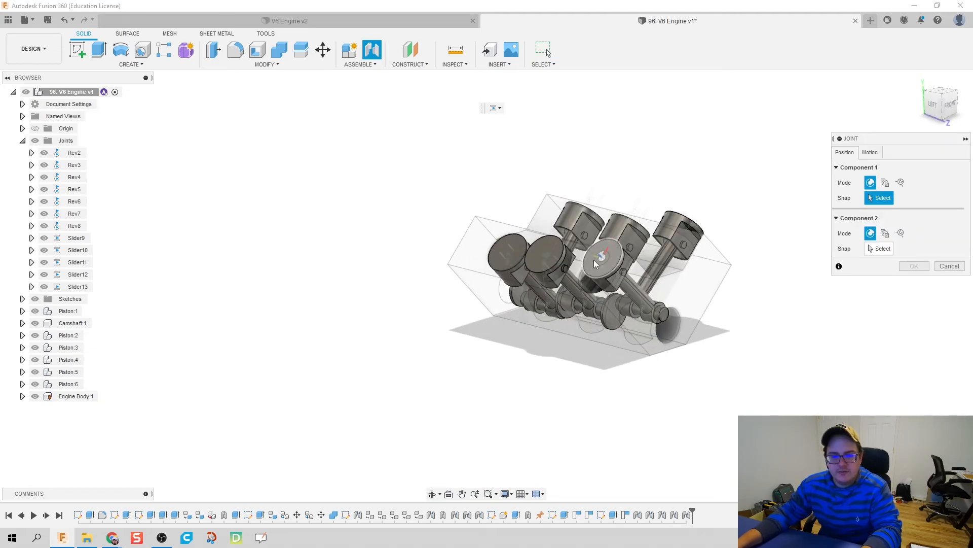
click(601, 254)
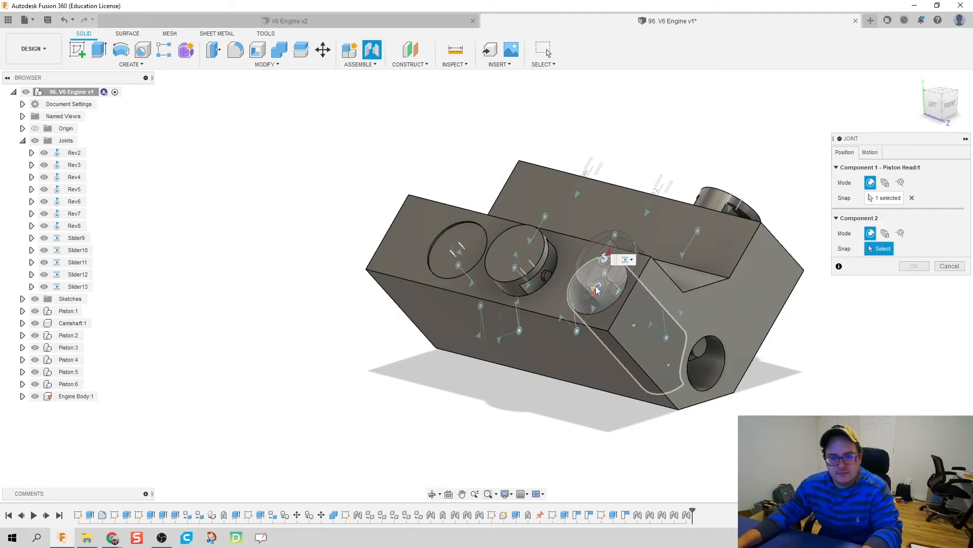
click(595, 286)
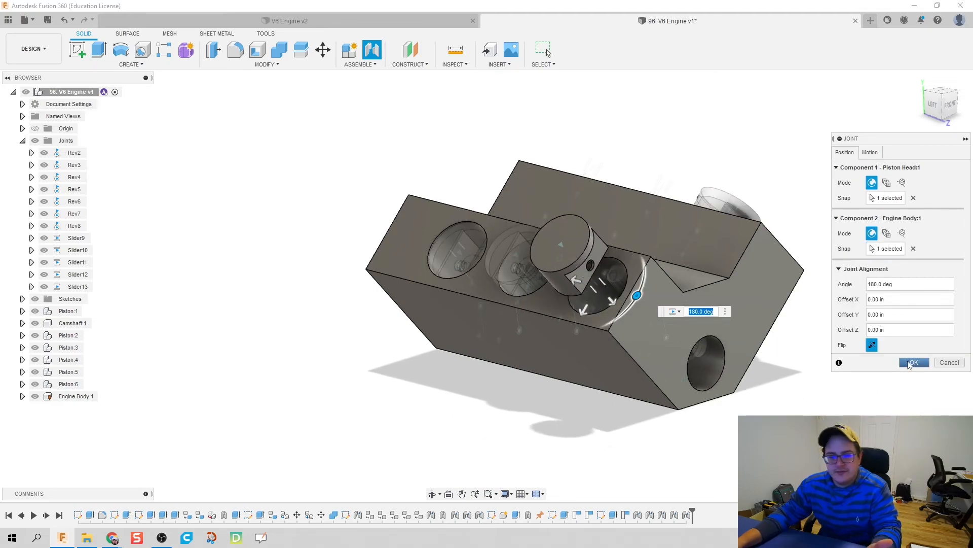
click(914, 362)
- Animate the whole model from the crankshaft's revolute joint at the back end of the engine body
shift+middle_drag(472, 385, 545, 395)
scroll(546, 395, up, 2)
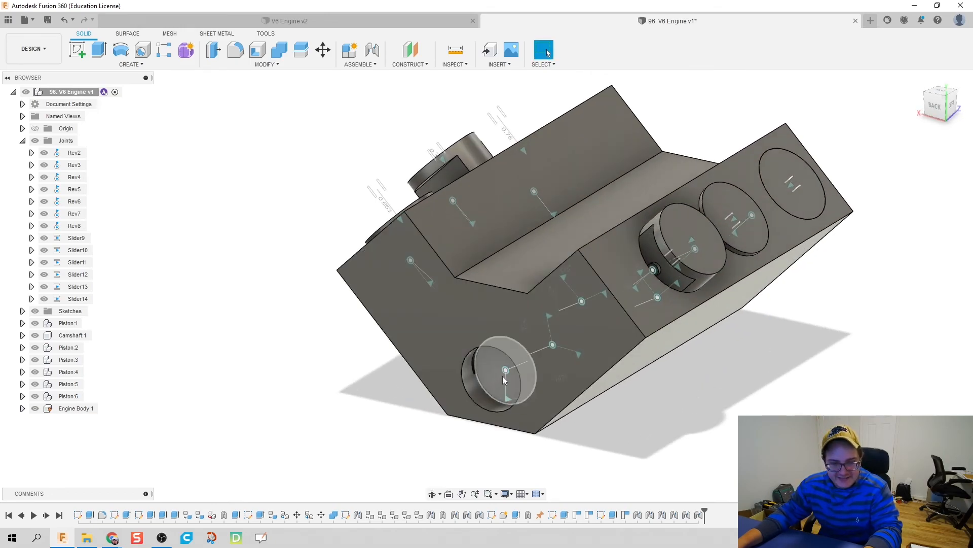
right_click(509, 373)
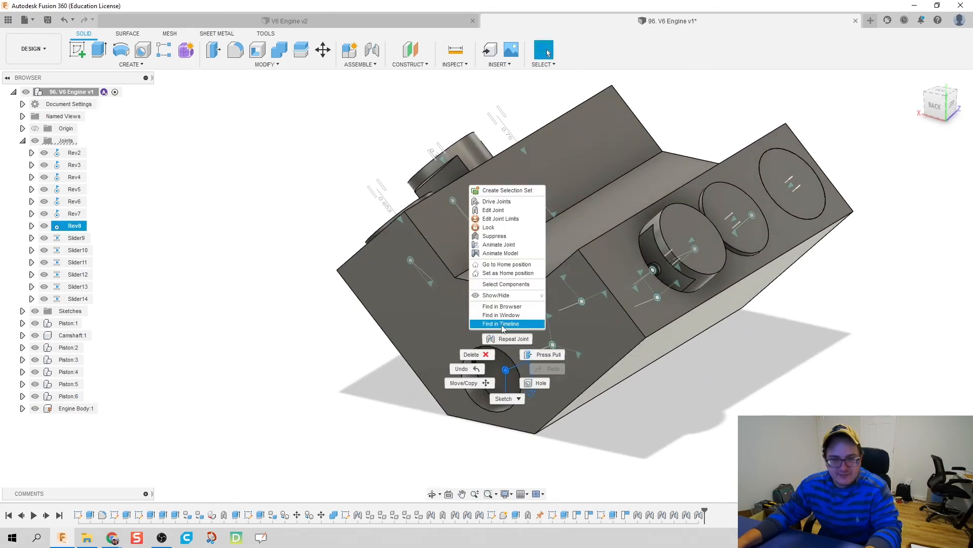
click(499, 251)
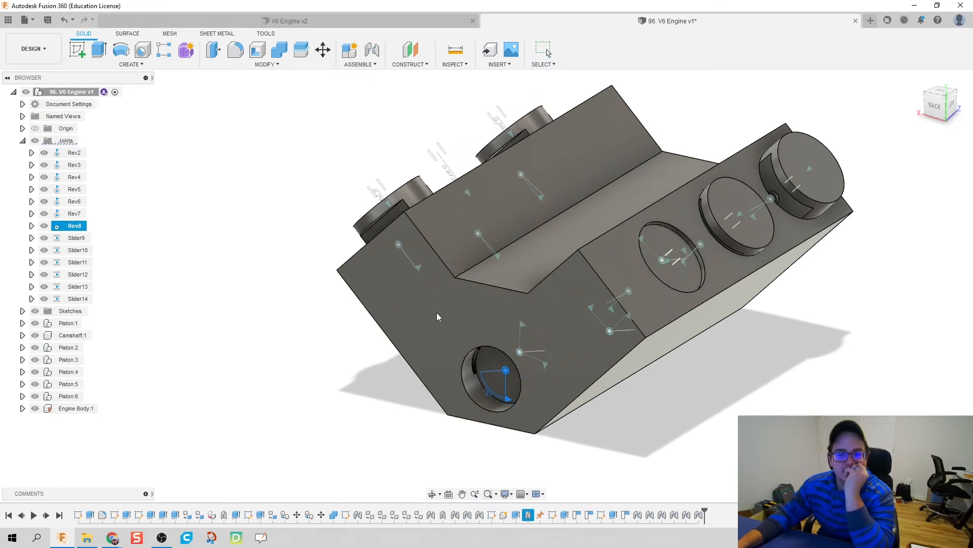